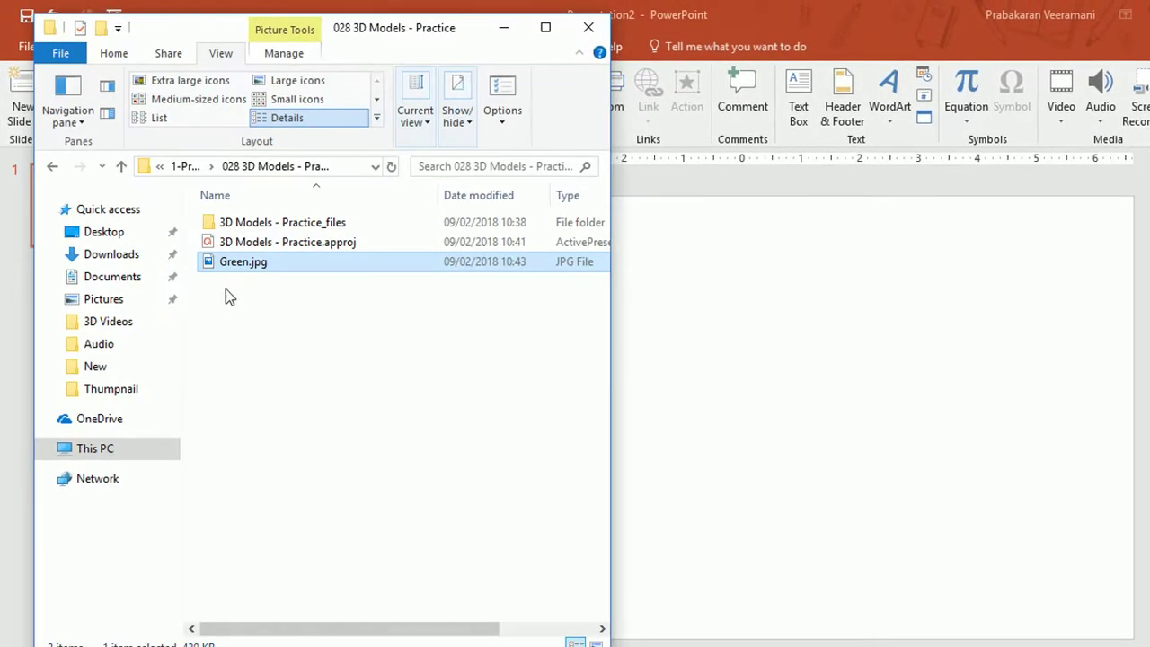
Step: Drag Green.jpg onto the blank first slide, then resize and reposition it as the backdrop
left_click_drag(220, 263, 719, 377)
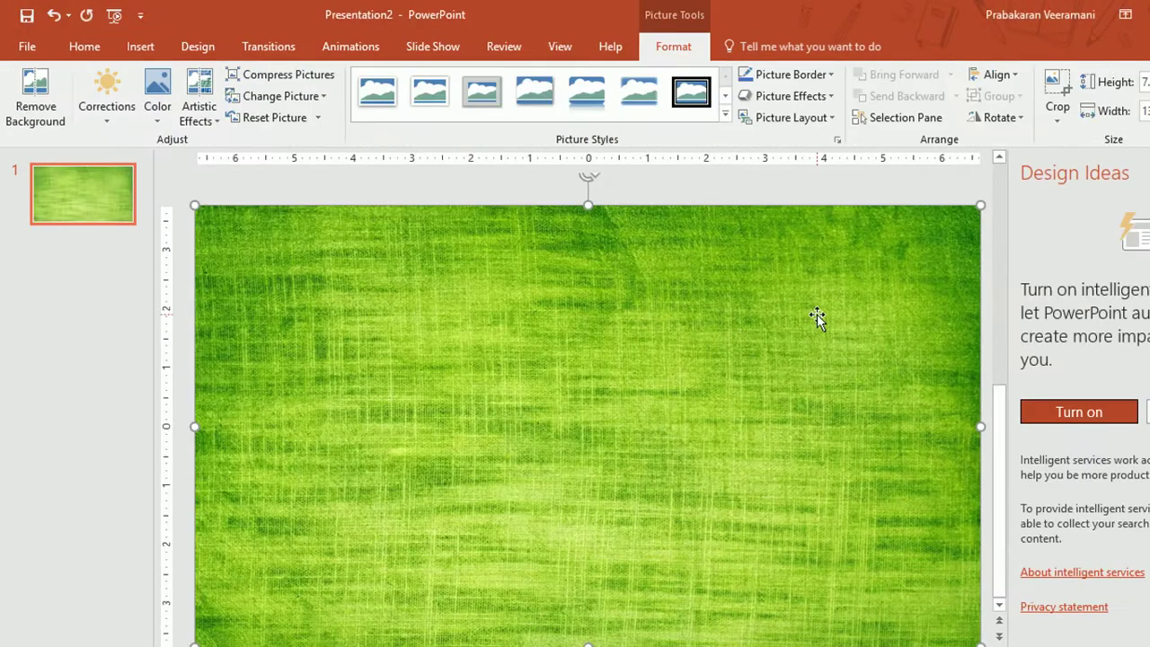
left_click(911, 179)
left_click_drag(916, 225, 823, 188)
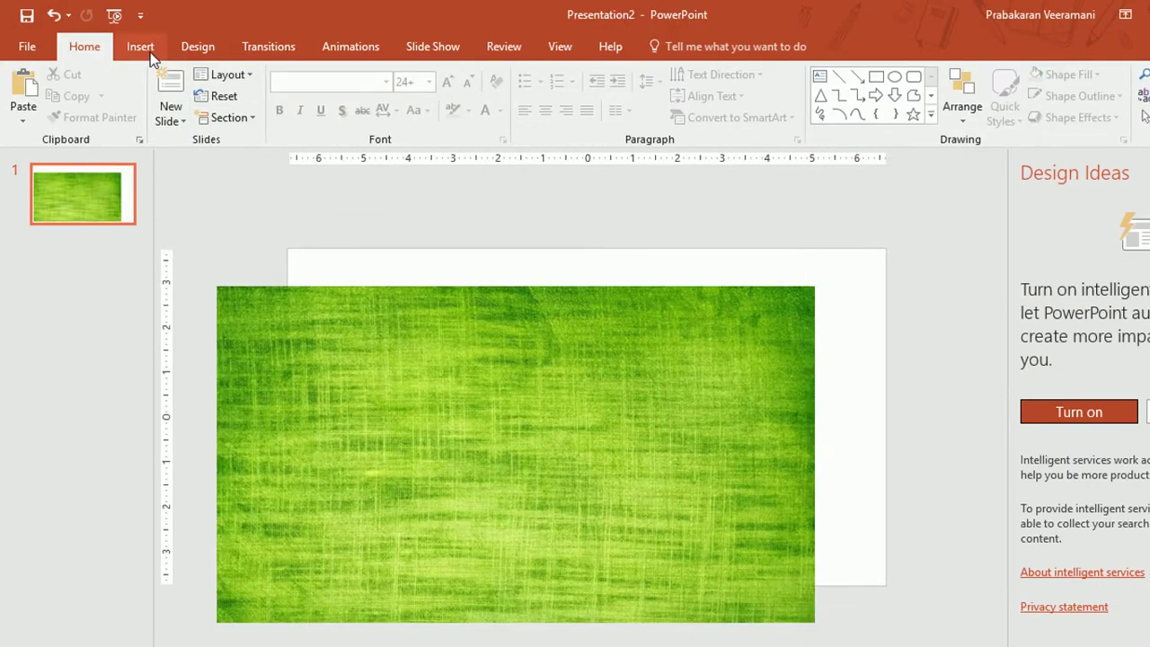
Step: Insert the chalkboard model from the Classroom category of online 3D models
left_click(142, 47)
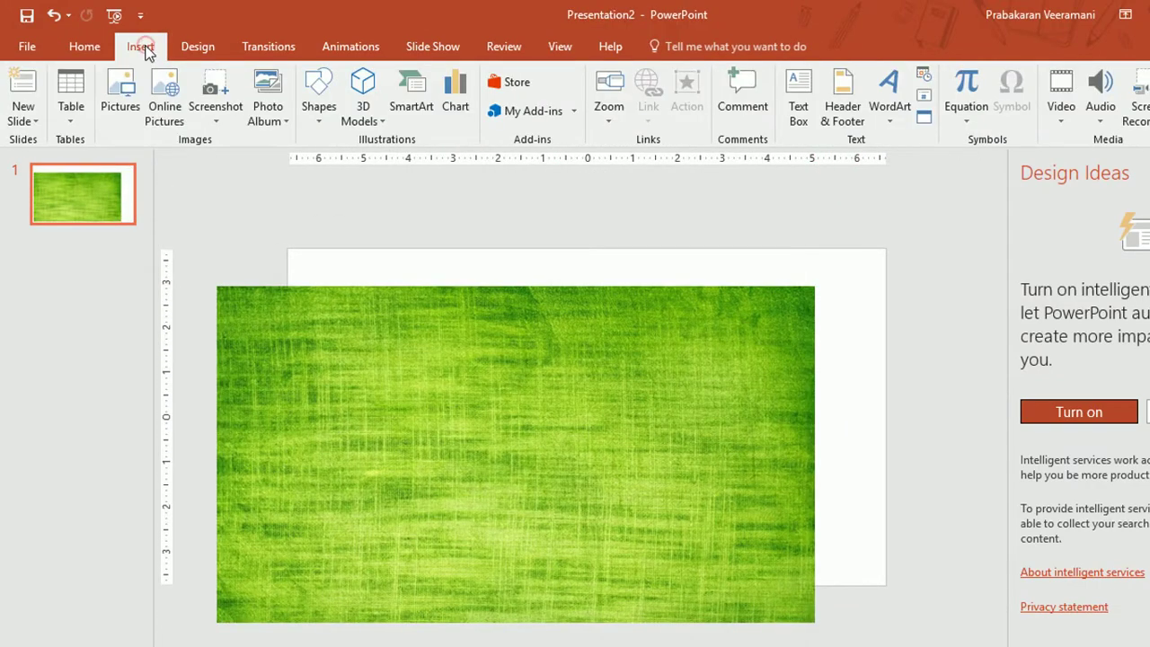
left_click(349, 128)
left_click(368, 163)
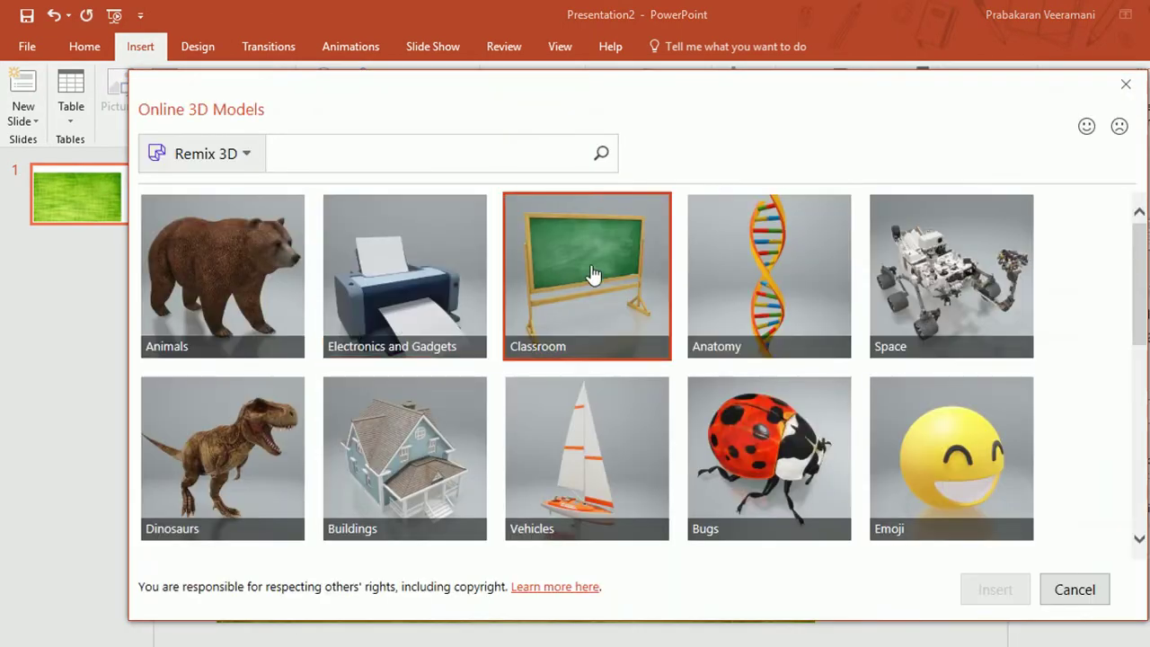
left_click(600, 270)
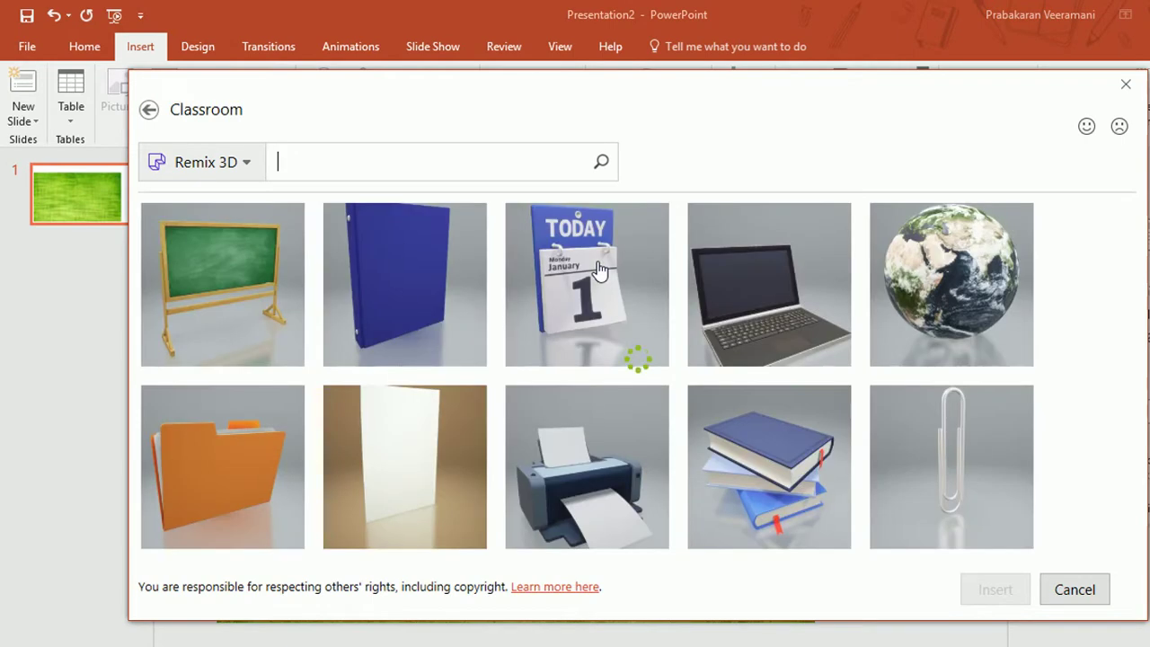
left_click(268, 263)
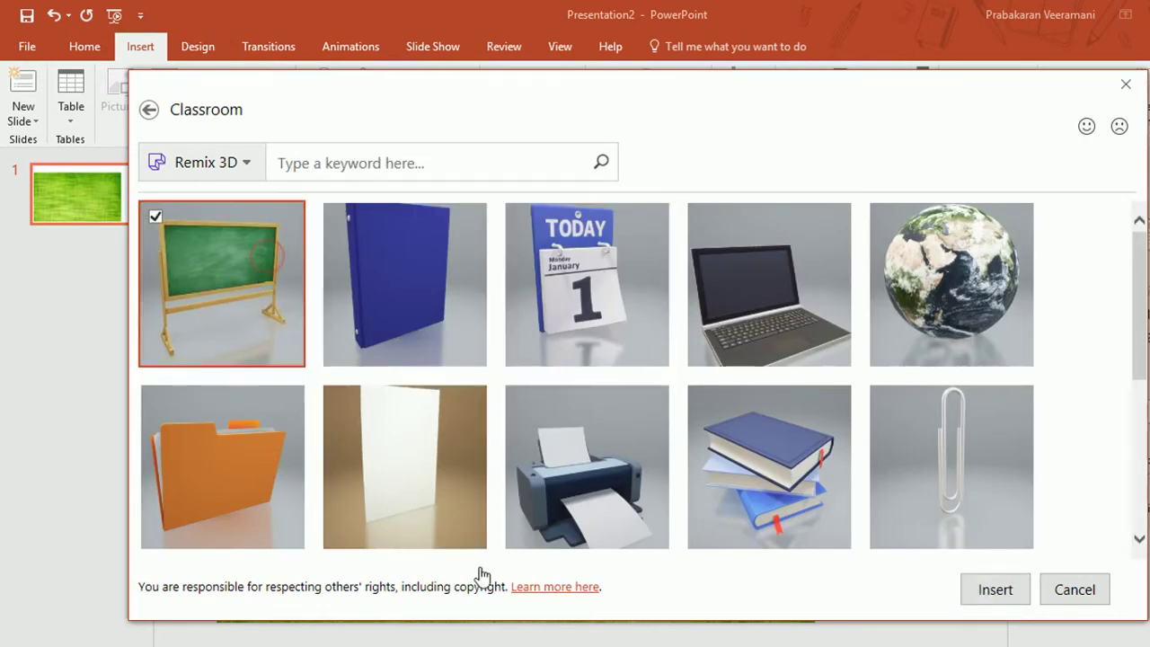
left_click(977, 593)
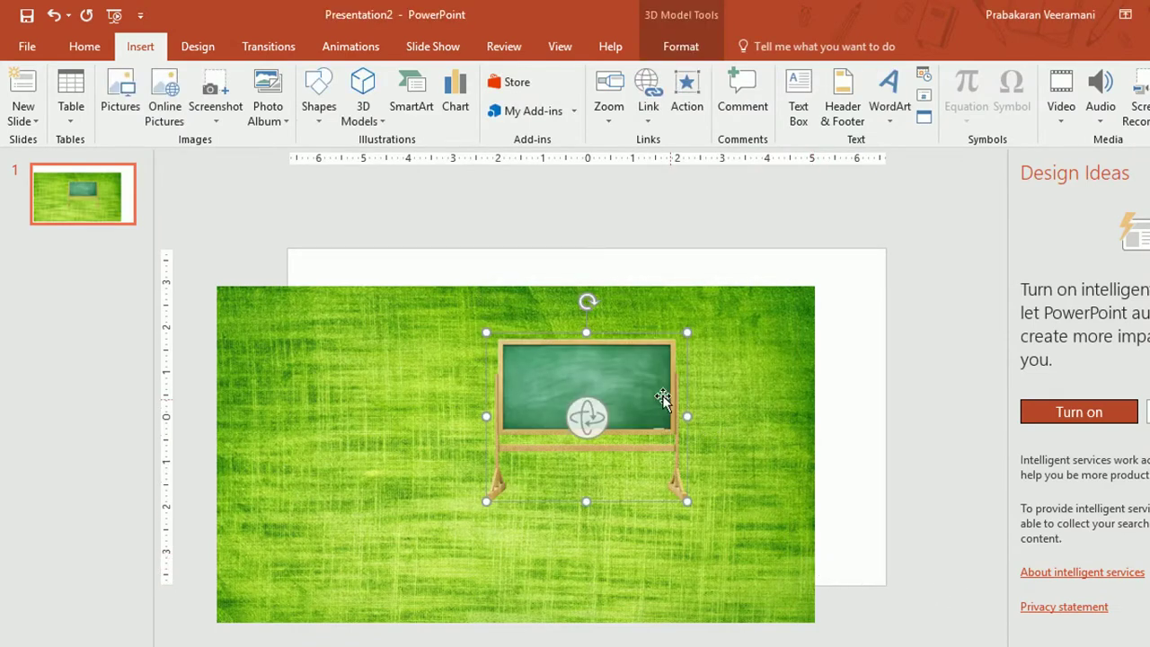
Step: Move the chalkboard to the slide's right edge and enlarge it, with the green picture filling the slide
left_click_drag(662, 398, 801, 314)
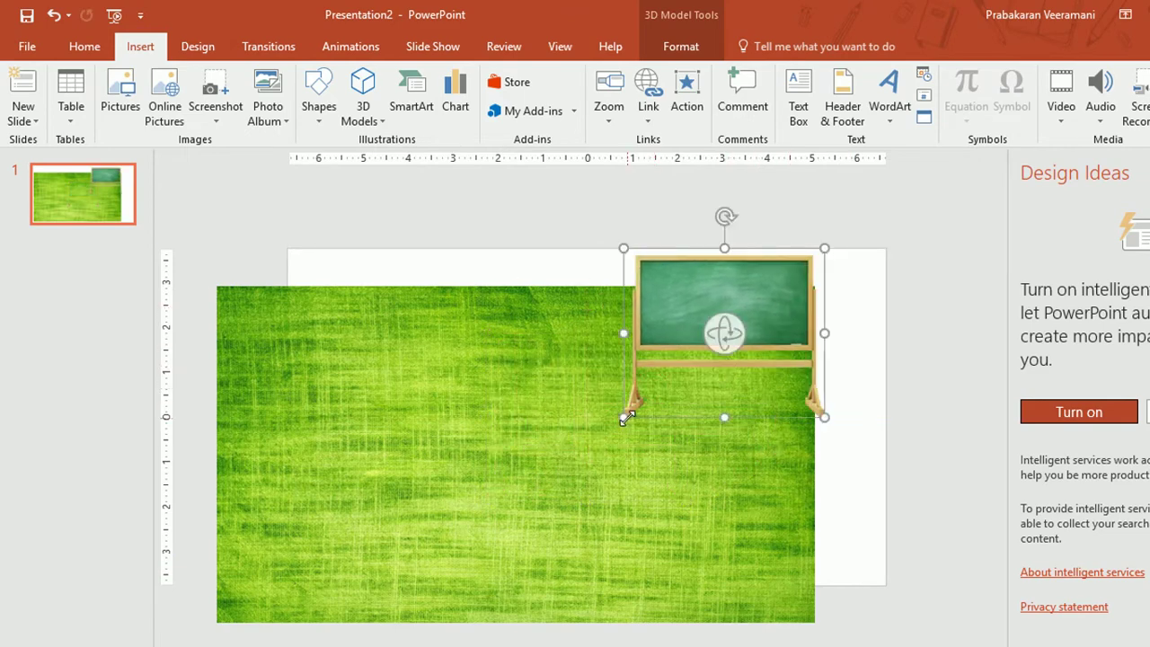
left_click_drag(626, 418, 548, 480)
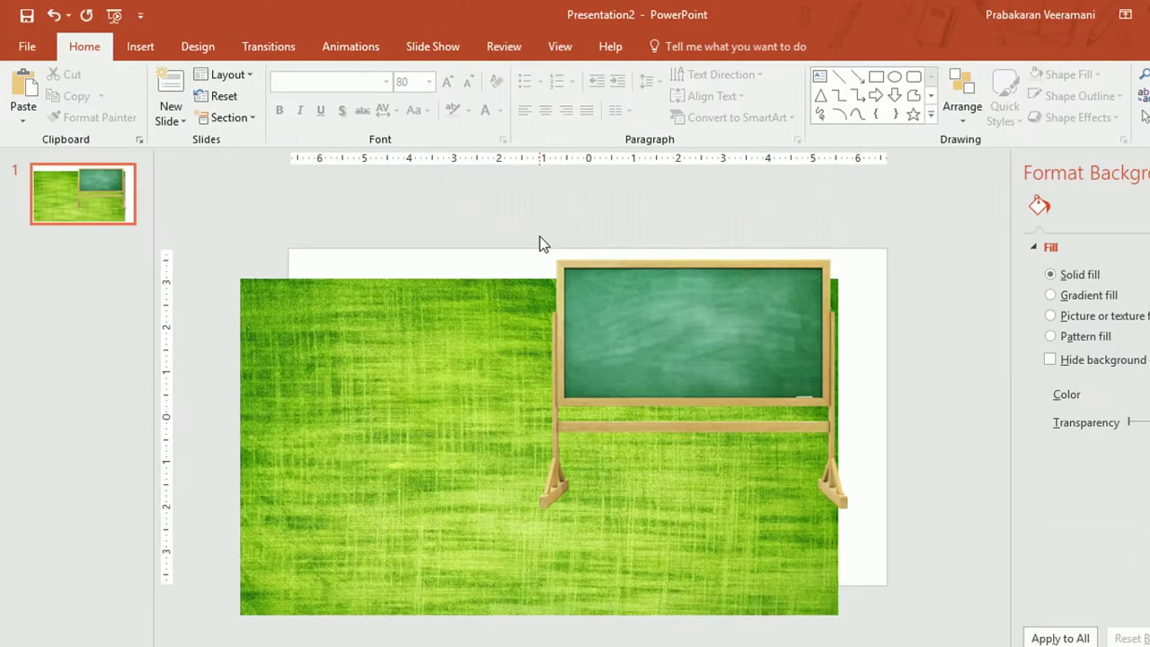
left_click(458, 380)
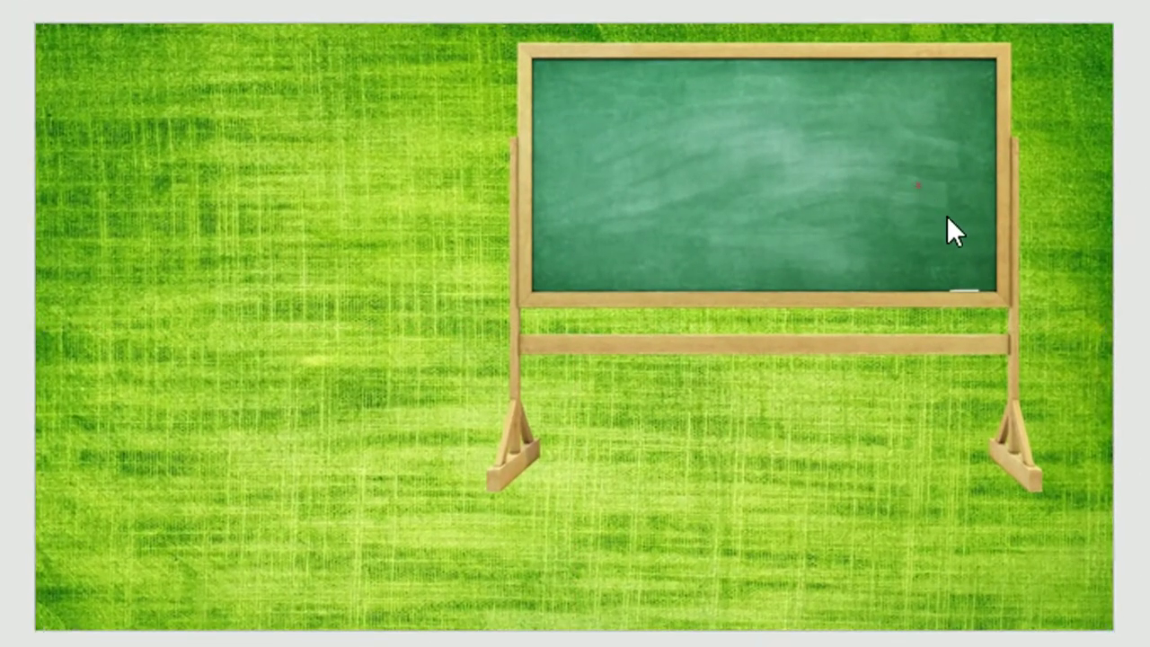
left_click_drag(916, 185, 989, 203)
left_click_drag(557, 512, 517, 543)
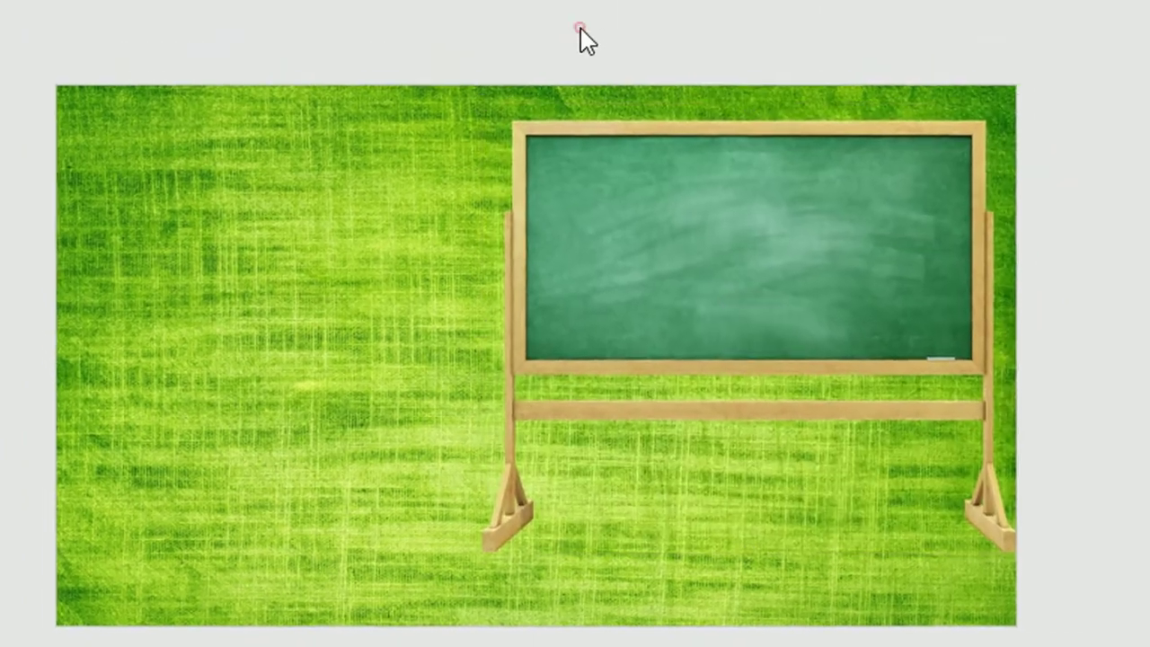
left_click(620, 1)
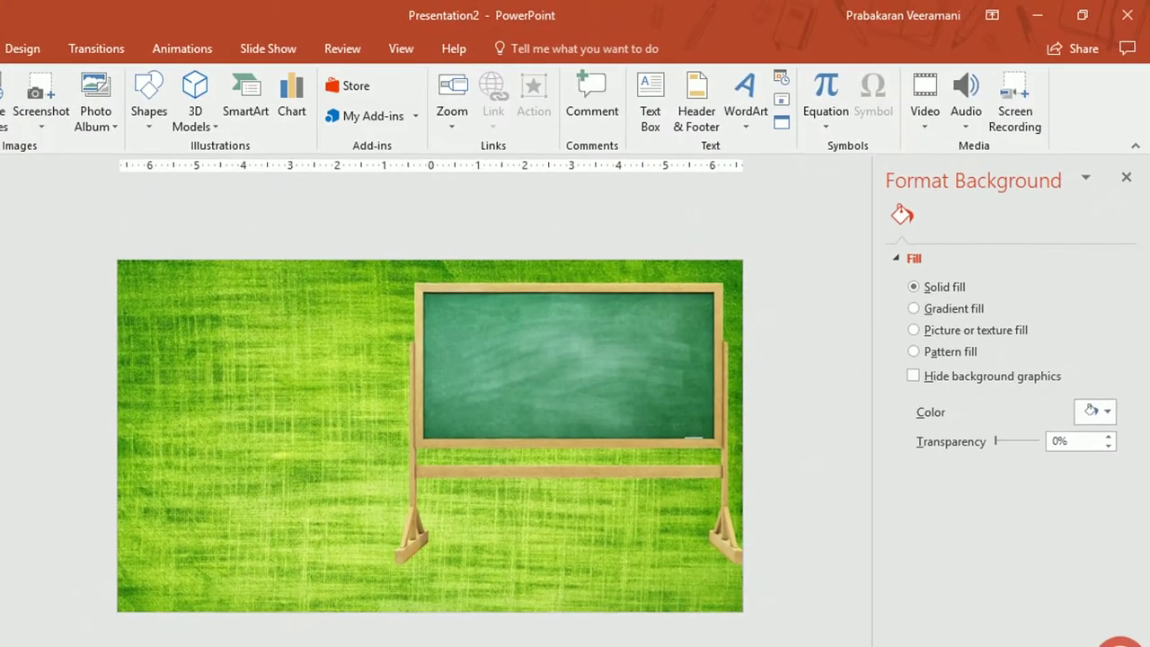
Step: Draw a text box on the lower-left reading 'Cricket World Cup'
left_click(649, 99)
left_click_drag(141, 433, 386, 557)
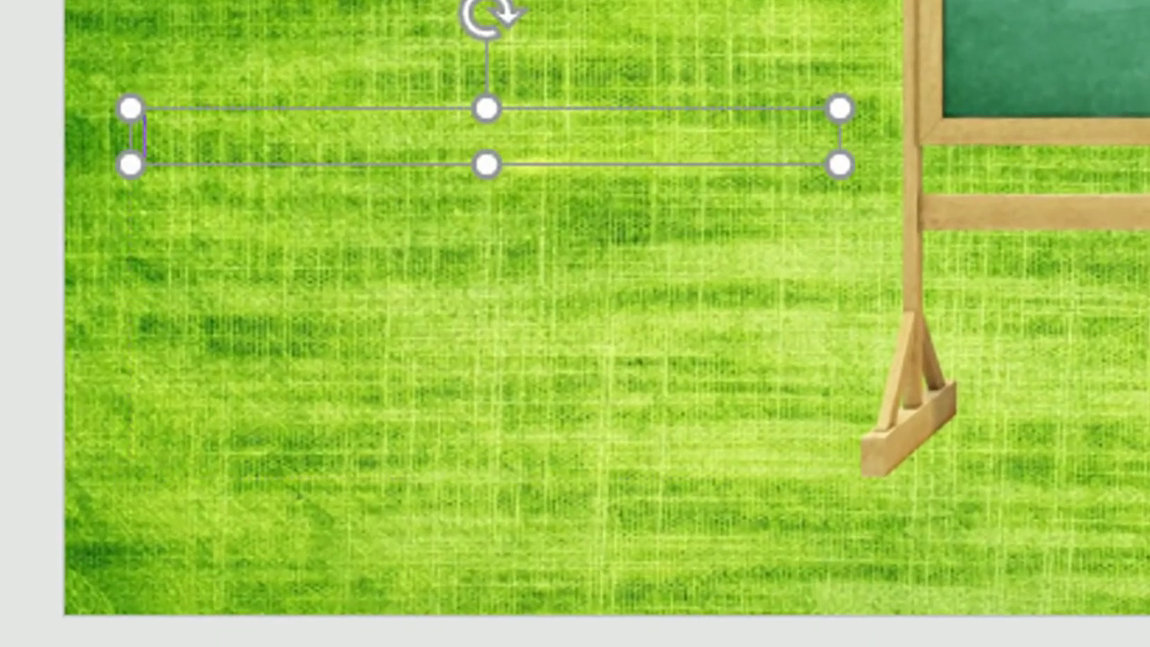
type("Cricket ")
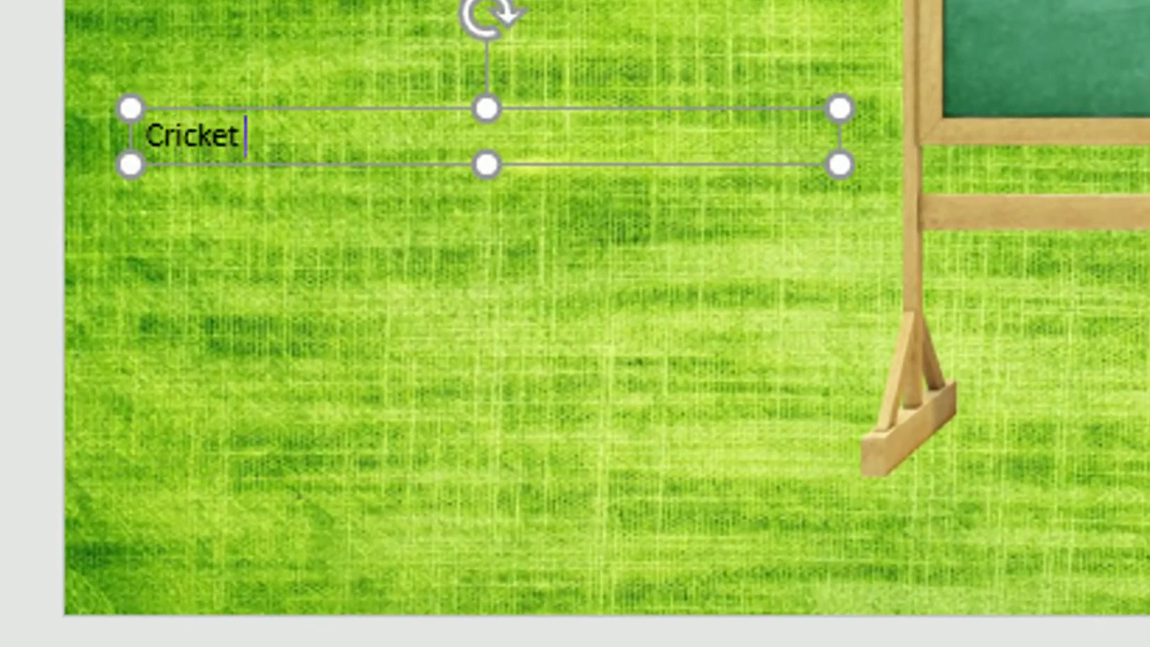
type("World Cu")
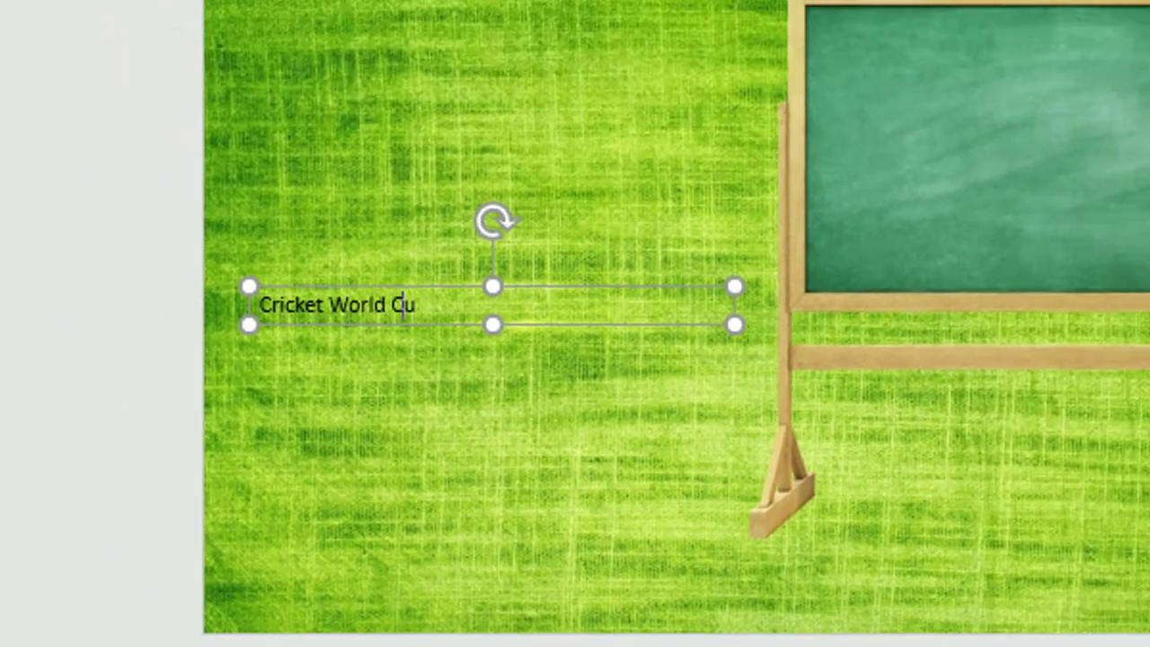
type("p")
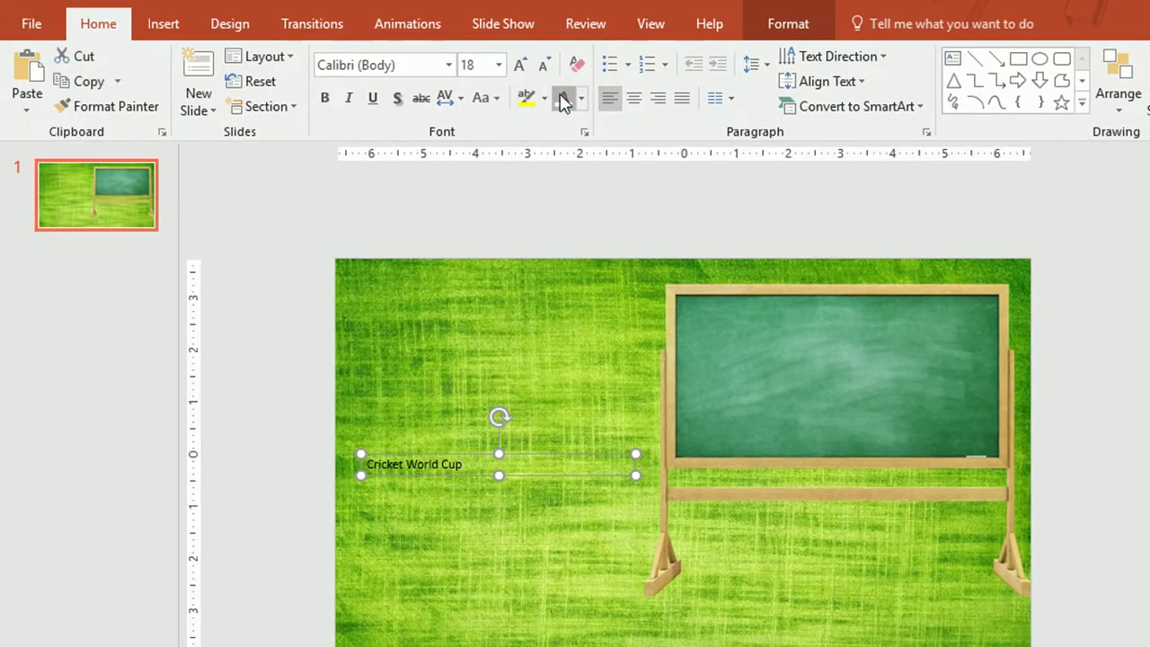
Step: Make the title white at 72 pt and copy it below the chalkboard
left_click(563, 97)
left_click(474, 65)
type("5")
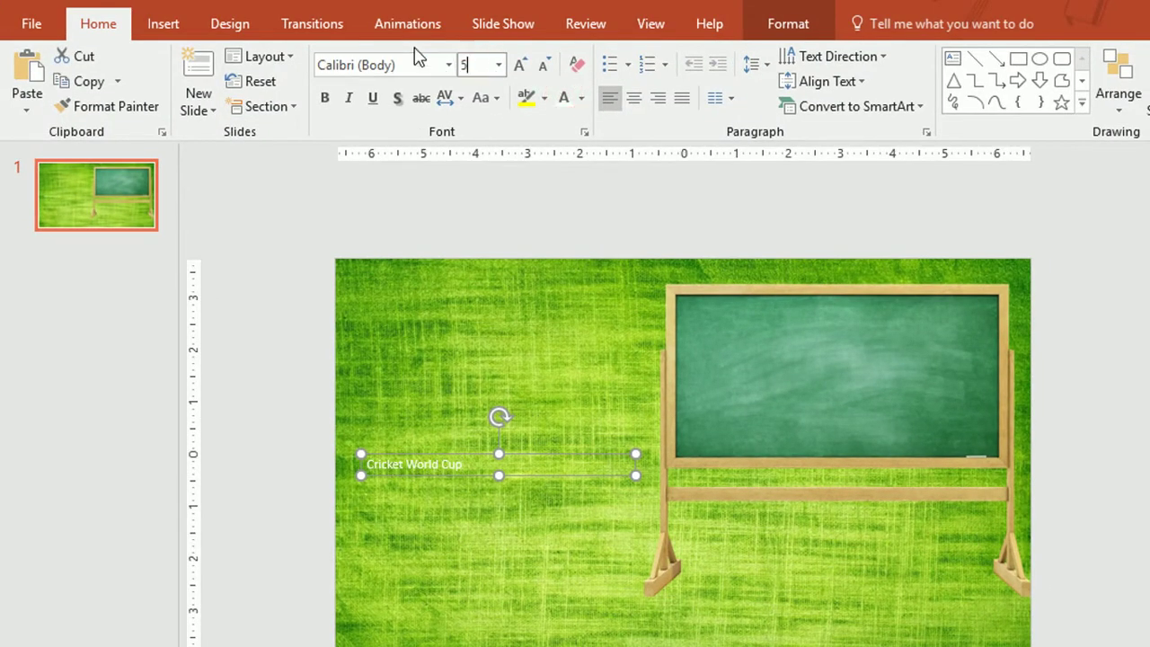
type("0")
key("Return")
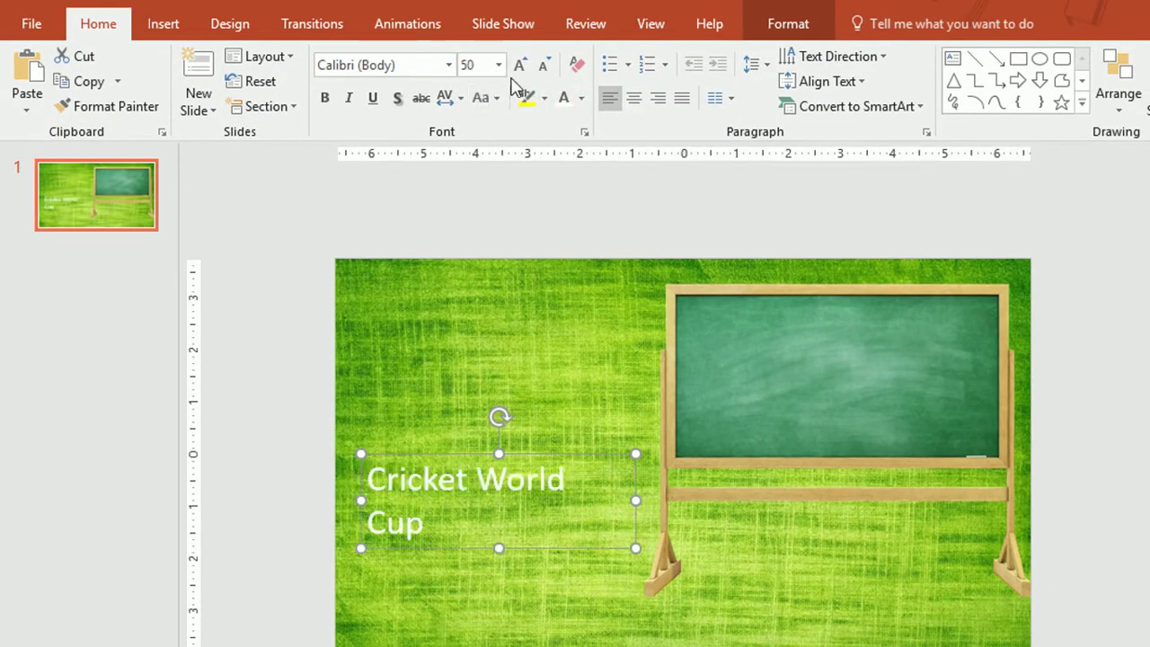
left_click(519, 64)
left_click(519, 65)
left_click(519, 65)
left_click(519, 64)
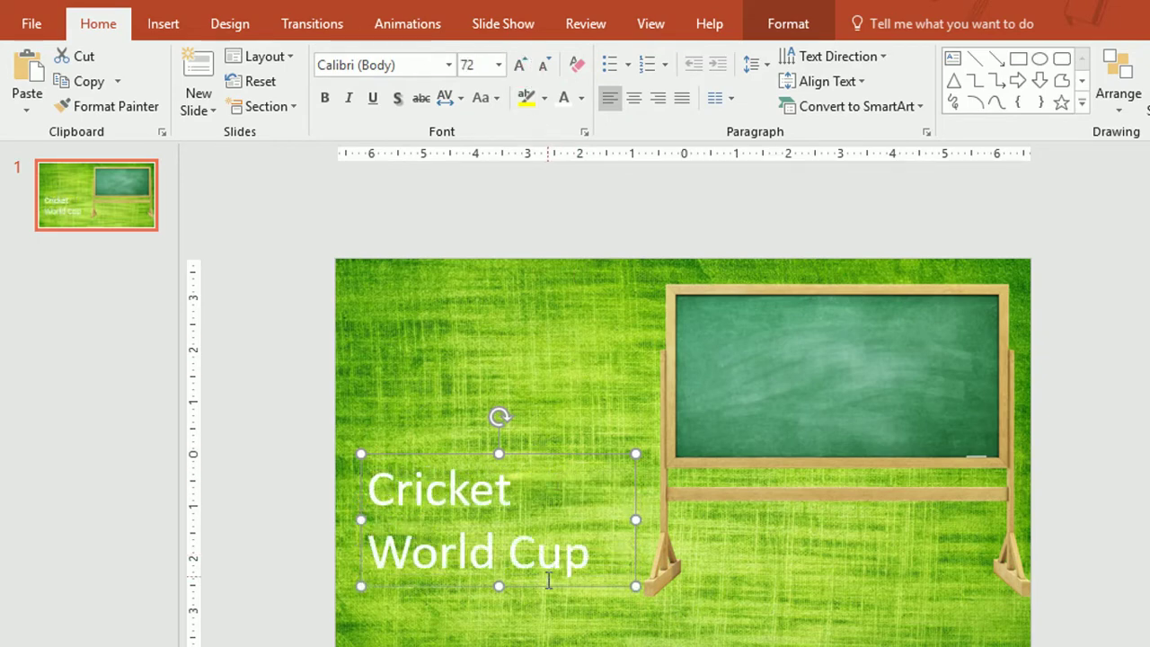
left_click_drag(546, 590, 886, 646)
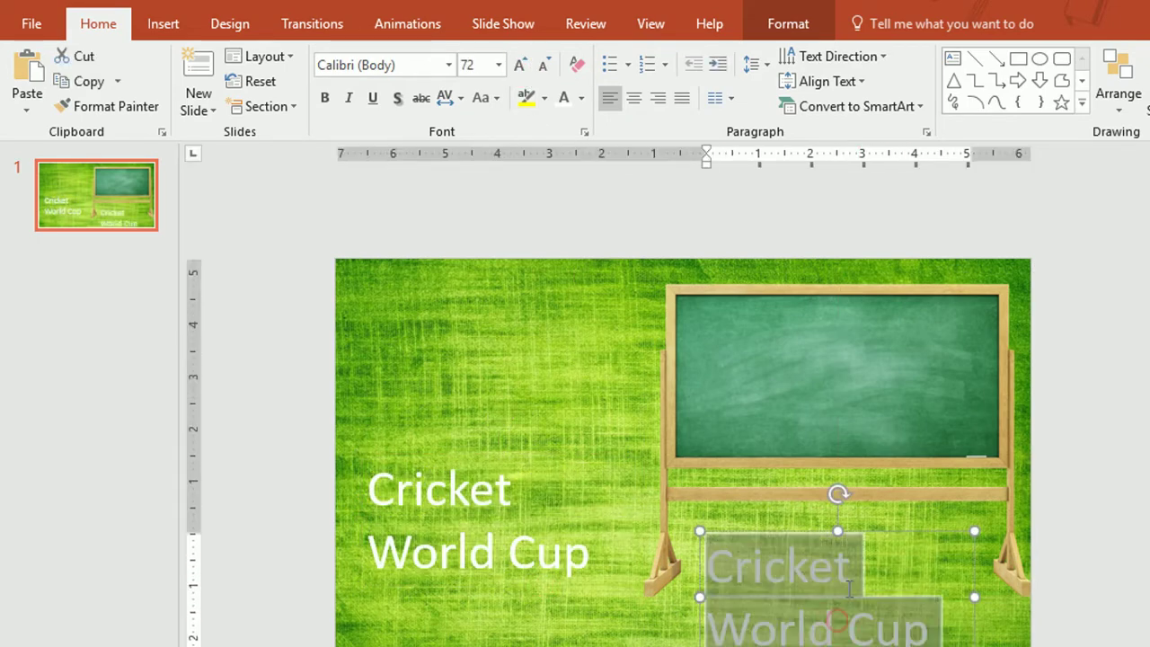
Step: Retype the copy as 'Winning' and make another copy reading 'History'
type("Winning")
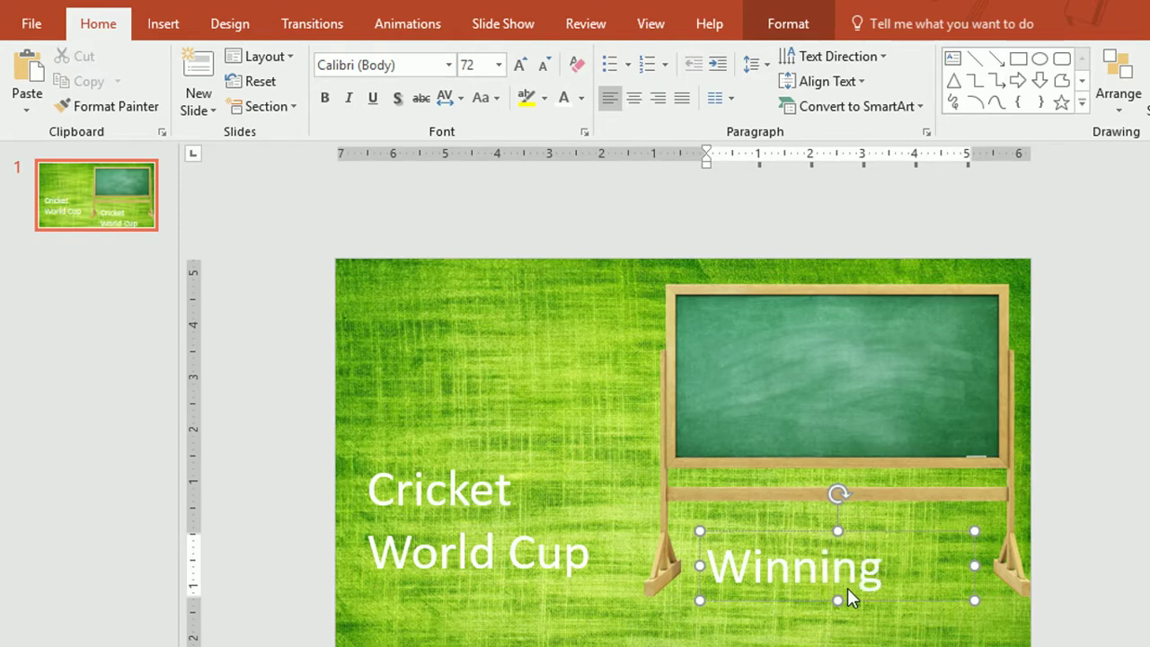
left_click_drag(823, 604, 561, 353)
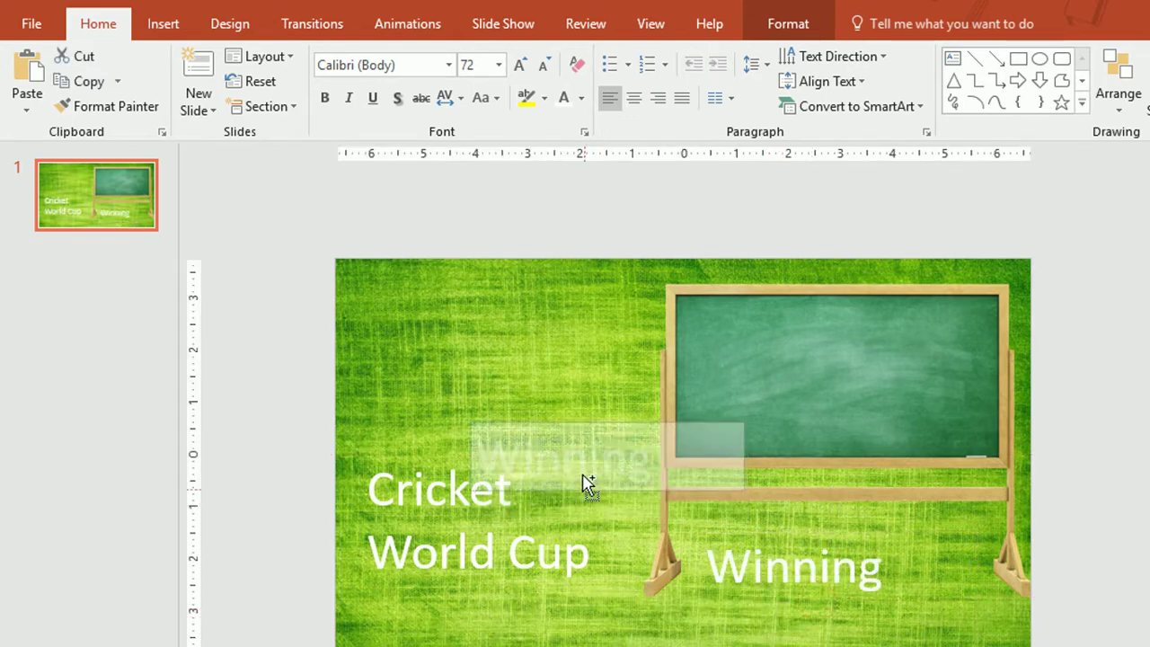
double_click(560, 353)
type("Histo")
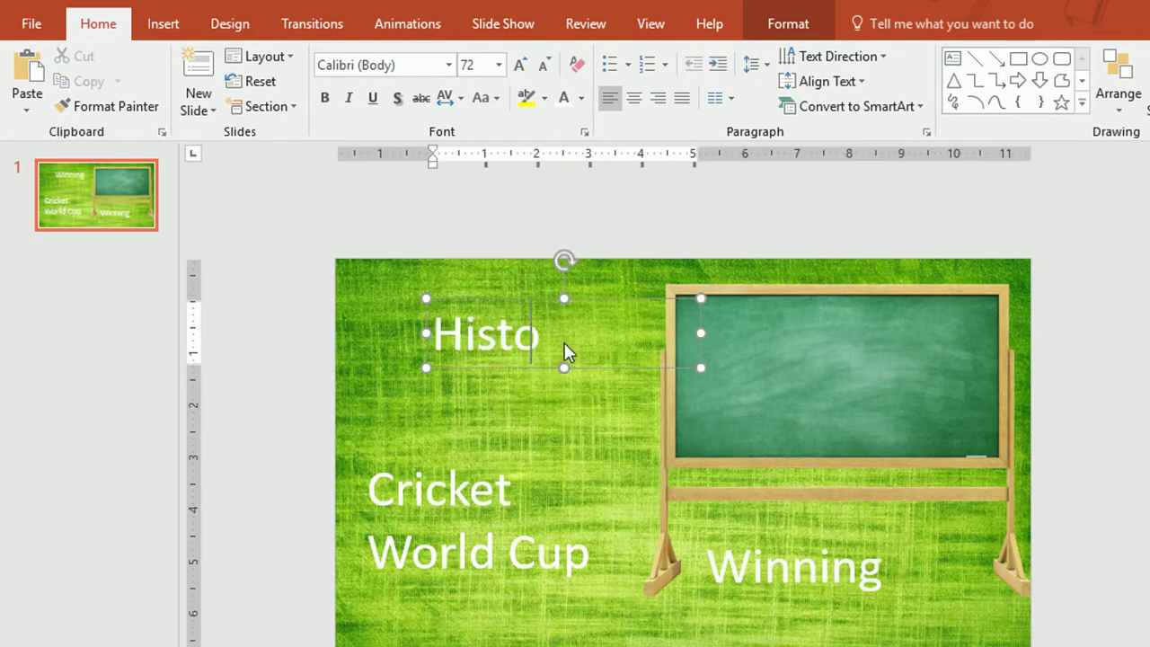
type("ry")
Step: Centre-align all three text boxes and move History down near the bottom centre
left_click(718, 566, "shift")
left_click(476, 526, "shift")
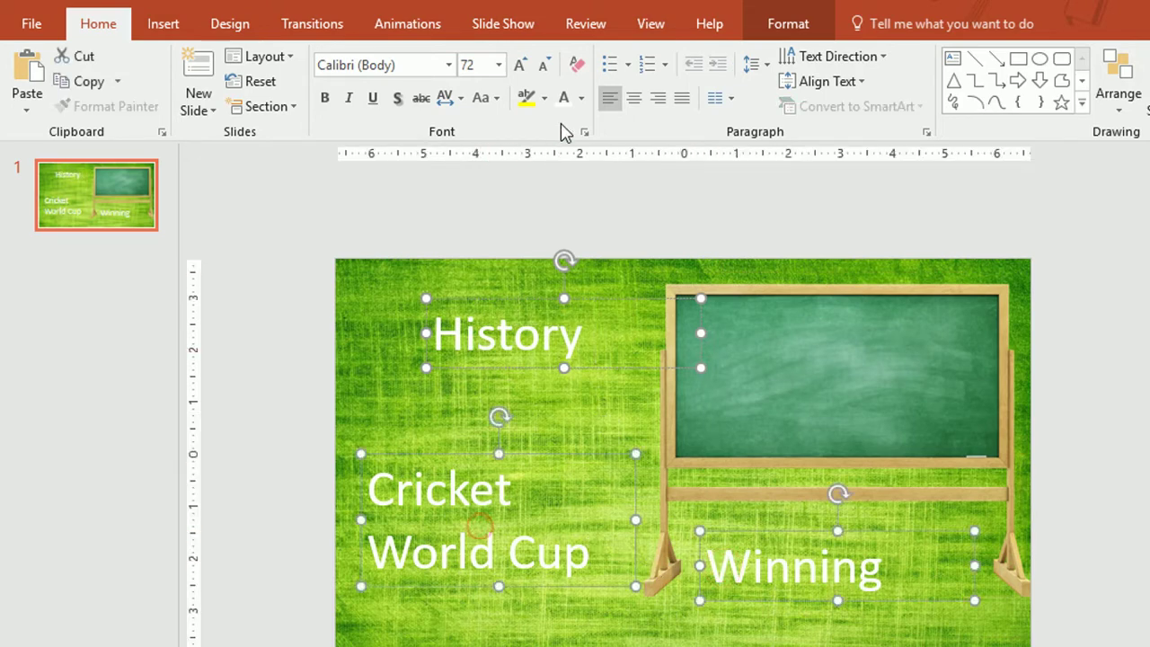
left_click(628, 100)
left_click(373, 349)
left_click(578, 368)
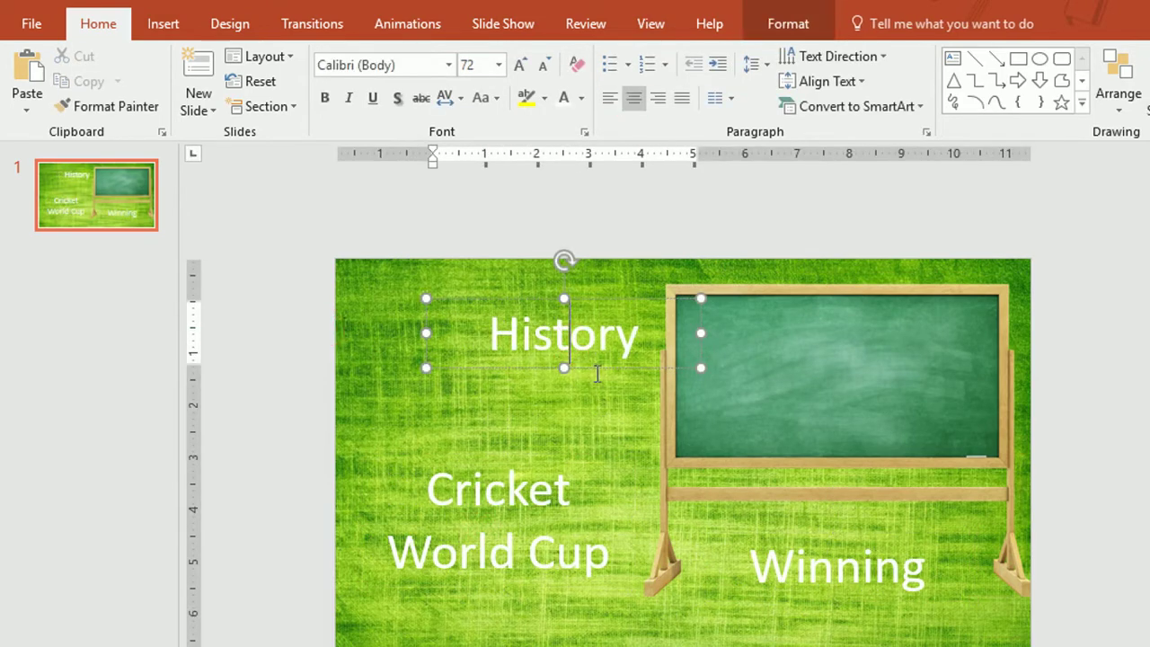
left_click_drag(597, 368, 696, 609)
mouse_move(562, 534)
left_mouse_down()
mouse_move(511, 571)
mouse_move(823, 431)
left_mouse_up()
Step: Rotate Winning to run vertically on the upper left and enlarge its font
left_click(808, 550)
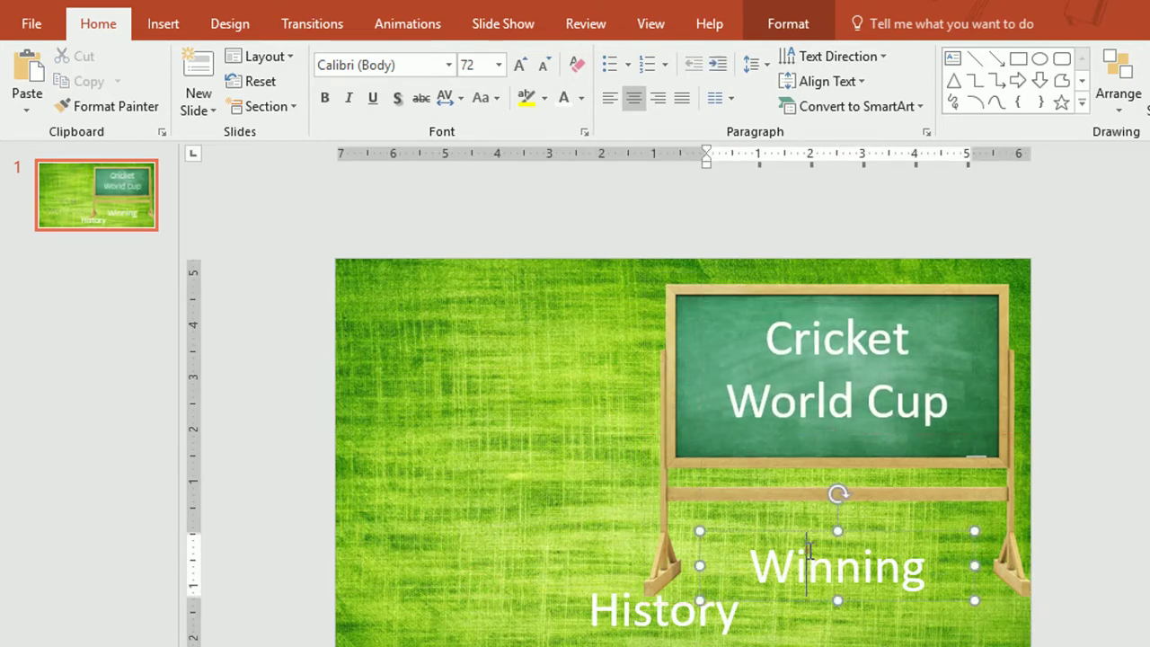
left_click_drag(818, 606, 480, 432)
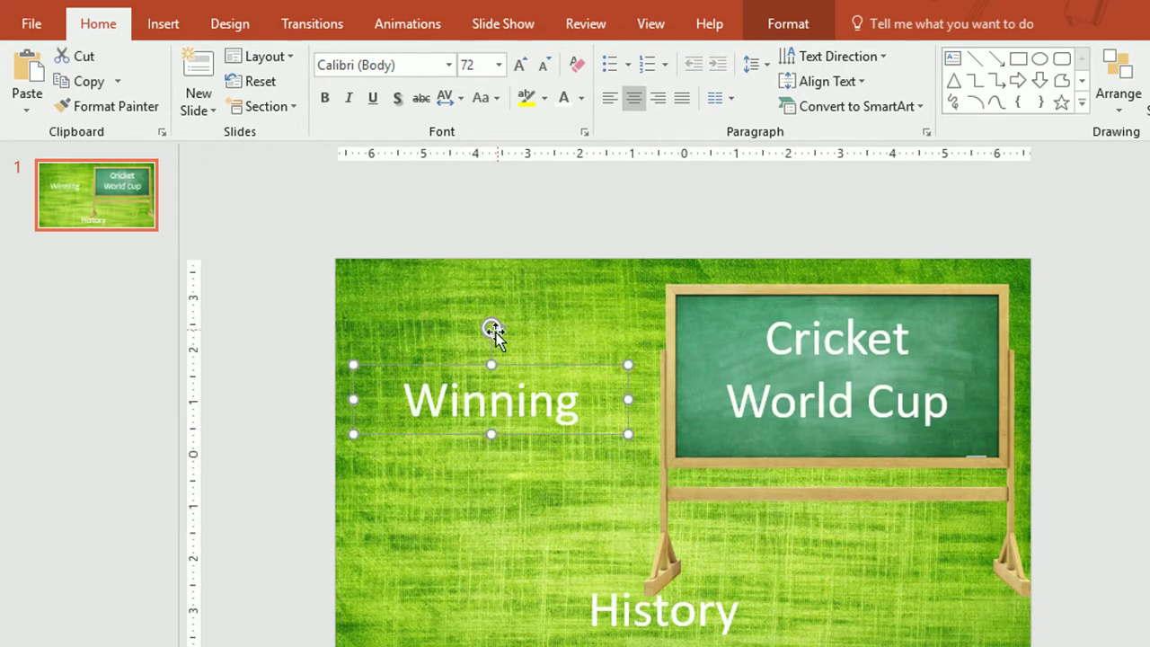
mouse_move(491, 329)
left_mouse_down()
mouse_move(431, 349)
mouse_move(418, 396)
left_mouse_up()
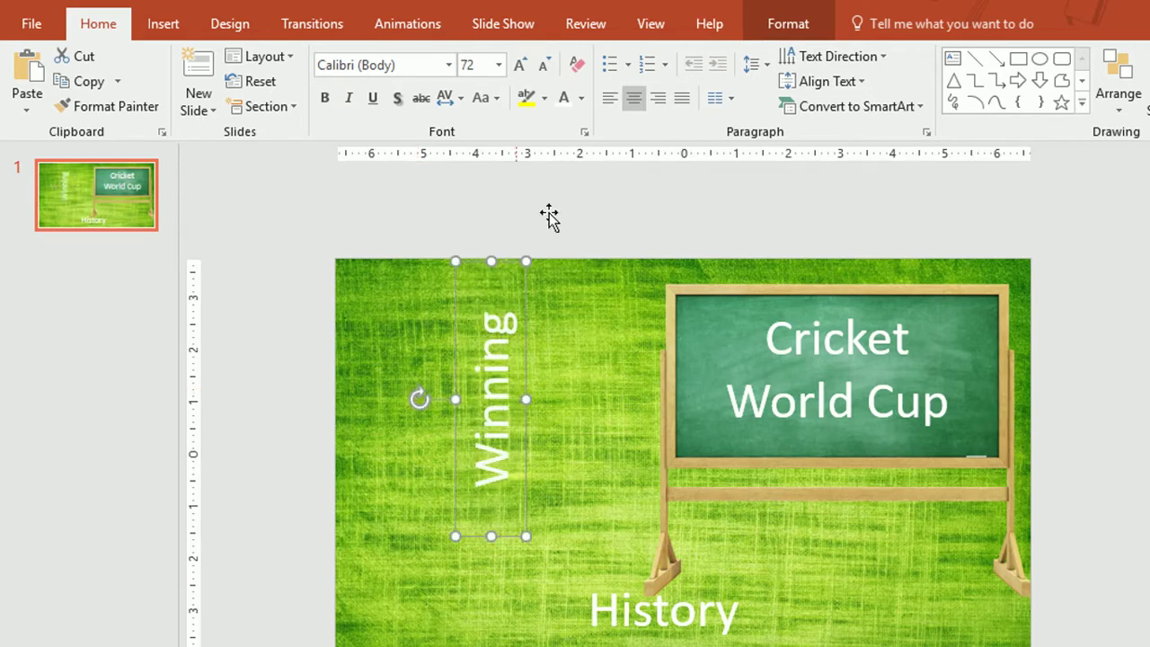
left_click(520, 65)
left_click(520, 65)
left_click(520, 64)
left_click(520, 64)
left_click(520, 65)
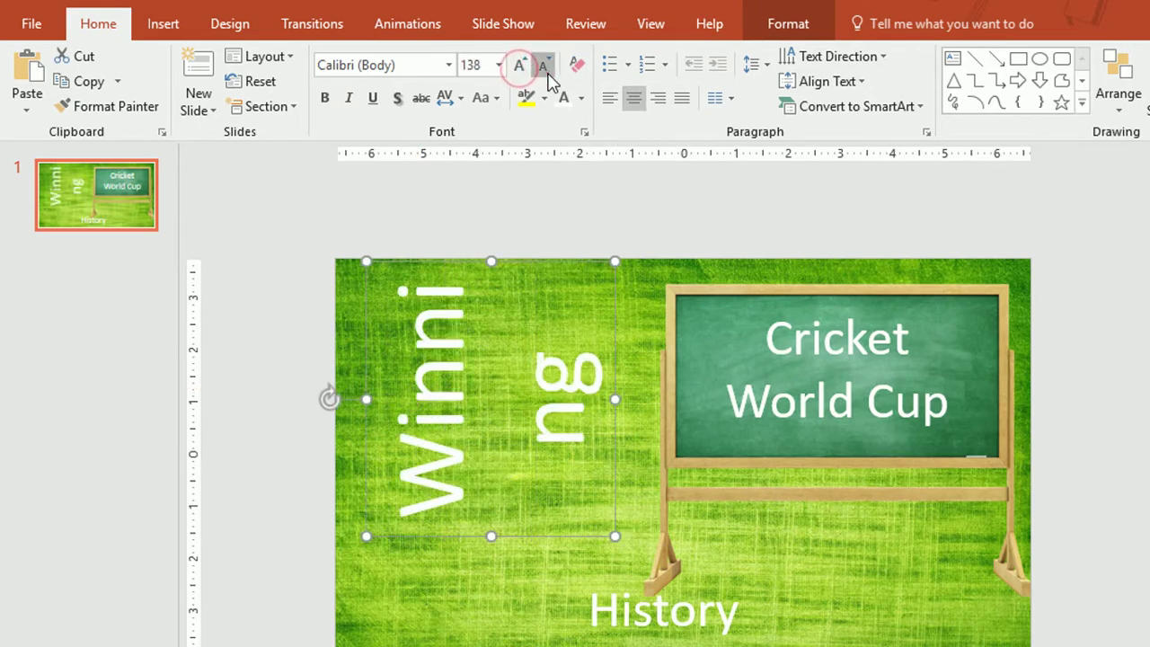
left_click(543, 65)
mouse_move(492, 536)
left_mouse_down()
mouse_move(488, 595)
mouse_move(550, 618)
mouse_move(513, 598)
left_mouse_up()
Step: Enlarge History, rotate it vertical, and place it beside Winning
left_click(652, 615)
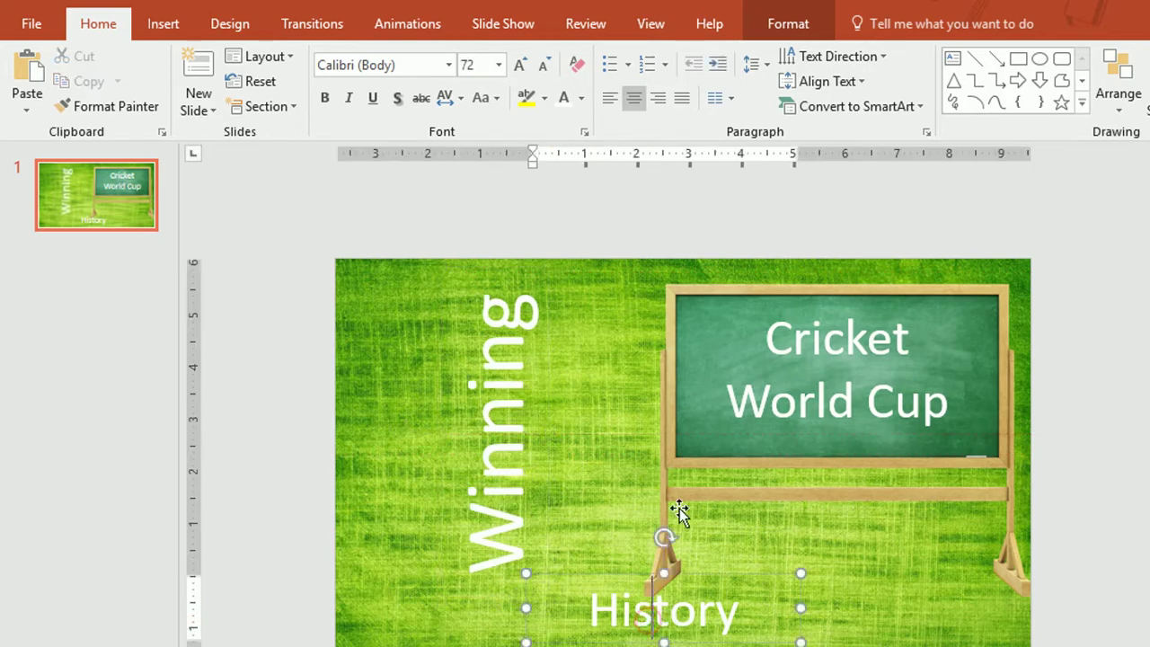
left_click(520, 65)
left_click(520, 64)
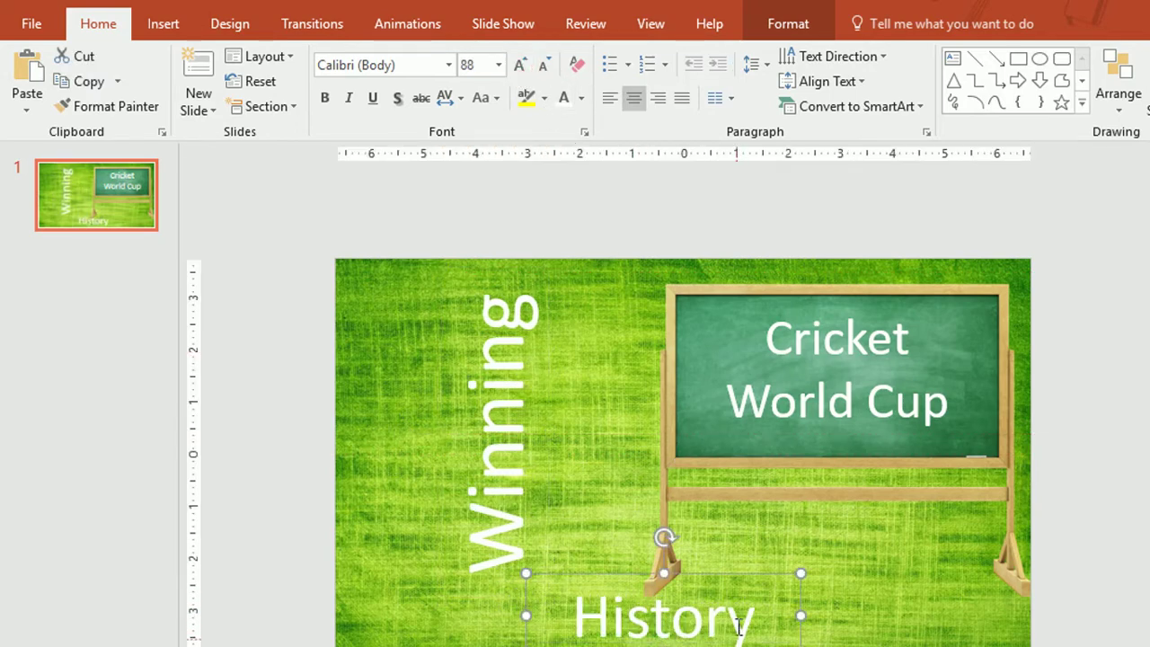
mouse_move(714, 577)
left_mouse_down()
mouse_move(650, 571)
mouse_move(673, 585)
mouse_move(683, 572)
left_mouse_up()
left_click(288, 352)
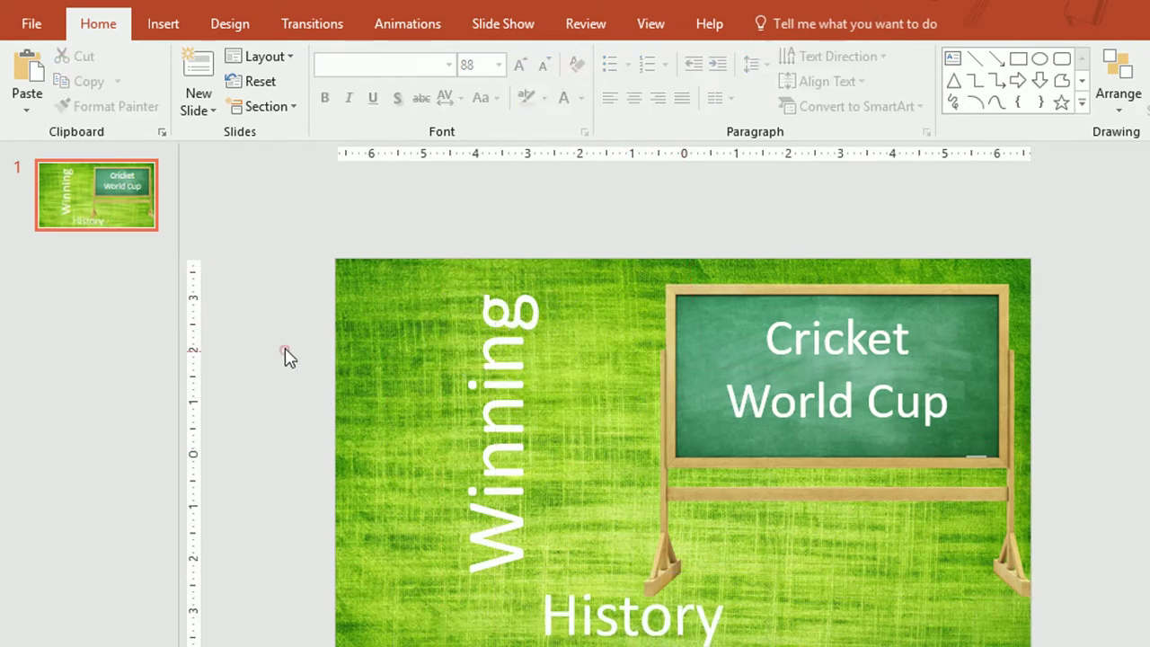
left_click(588, 600)
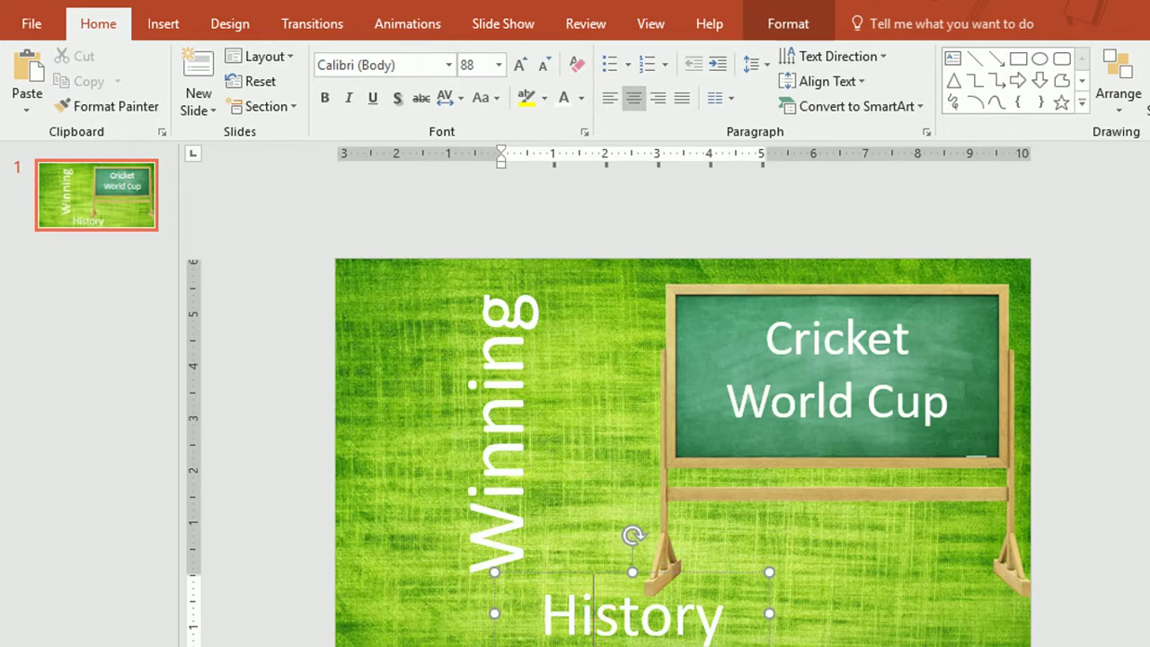
left_click_drag(585, 644, 787, 591)
left_click_drag(827, 477, 727, 555)
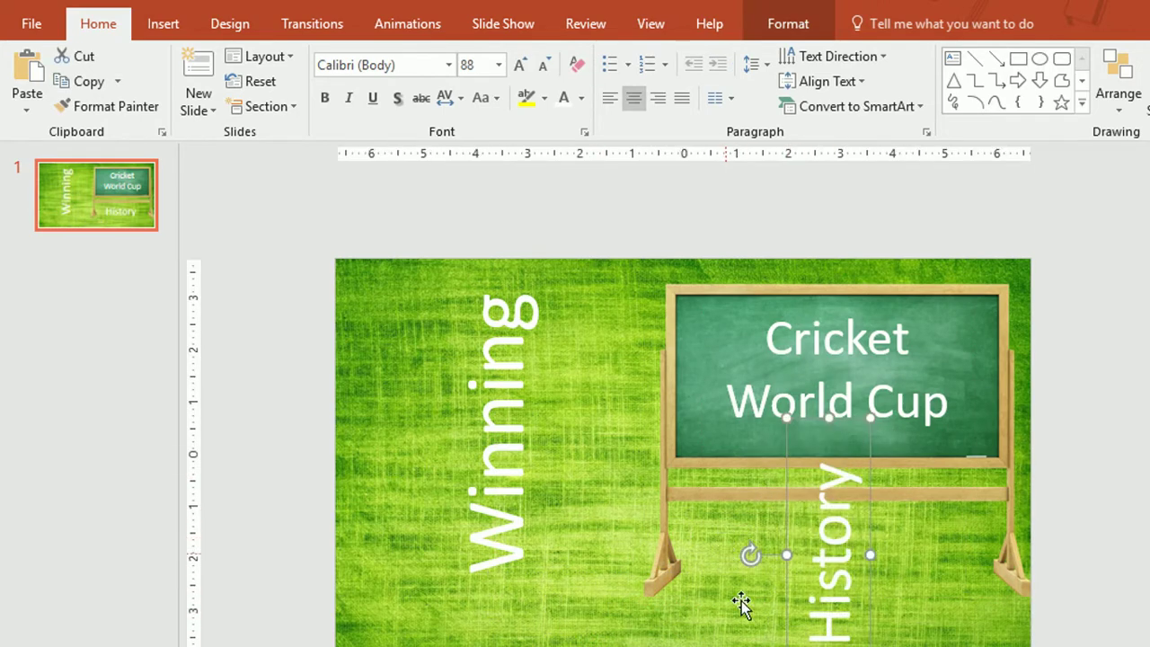
left_click_drag(773, 643, 514, 530)
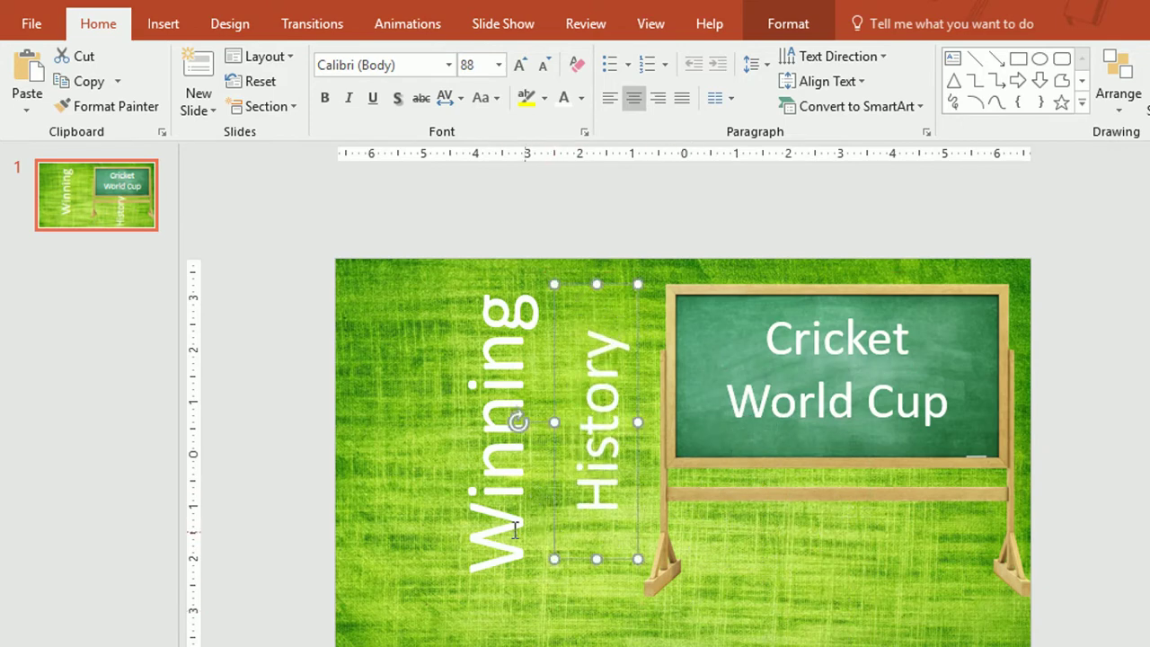
Step: Move Winning to the left edge and Align Middle it with History
left_click_drag(506, 597, 422, 603)
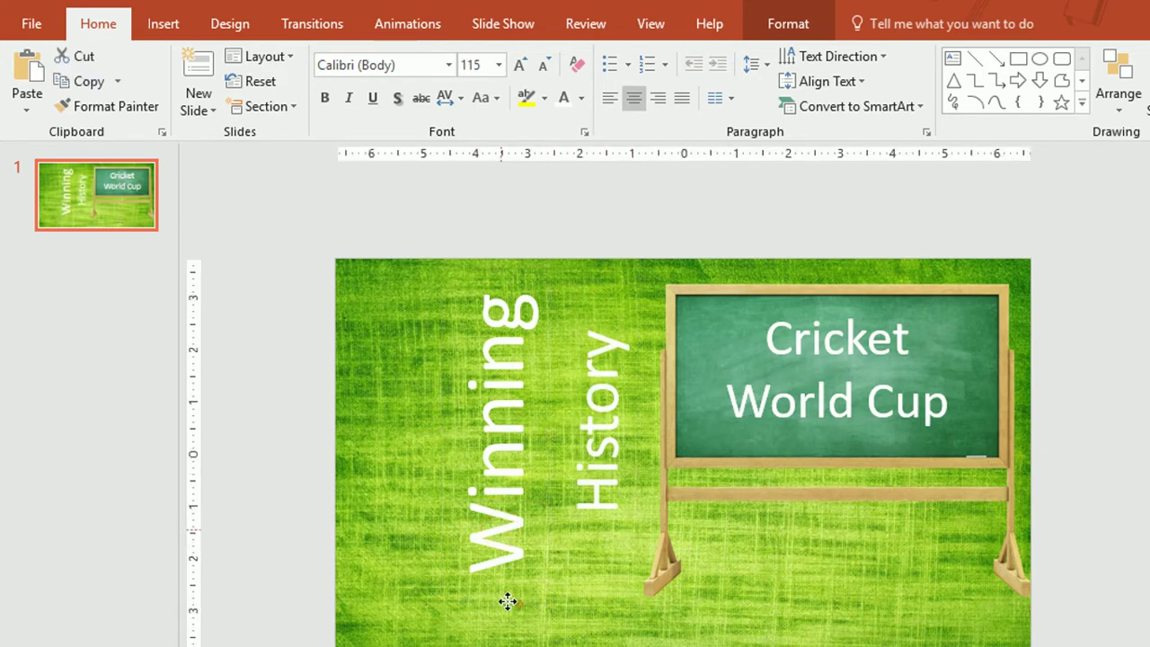
left_click(593, 552, "shift")
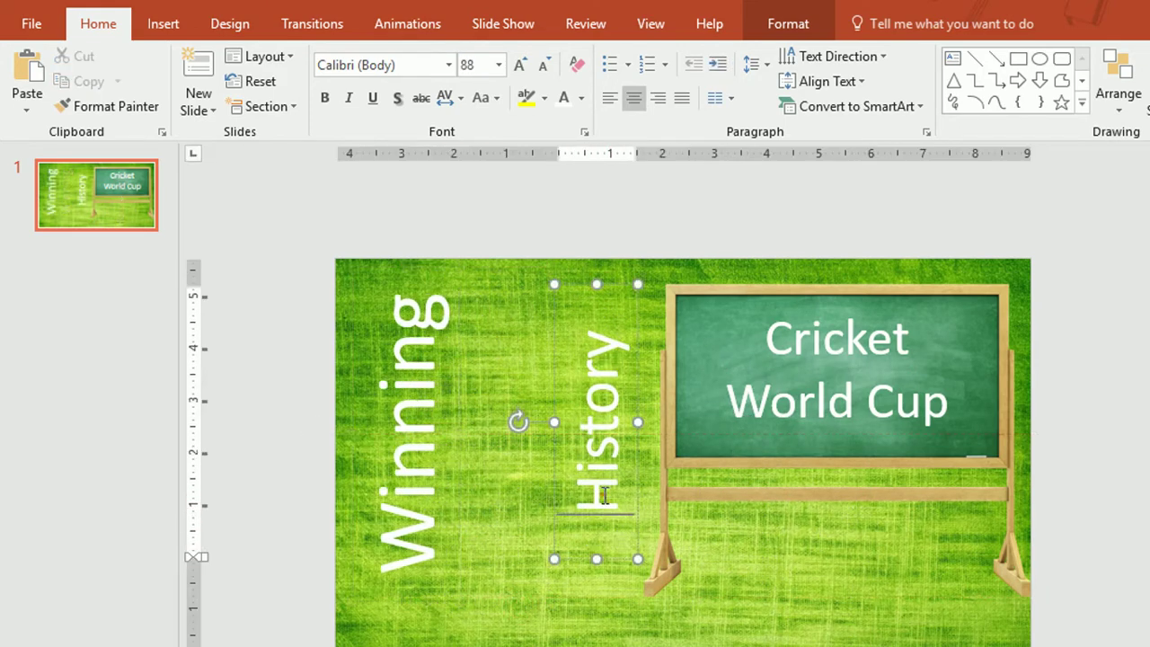
left_click(1112, 108)
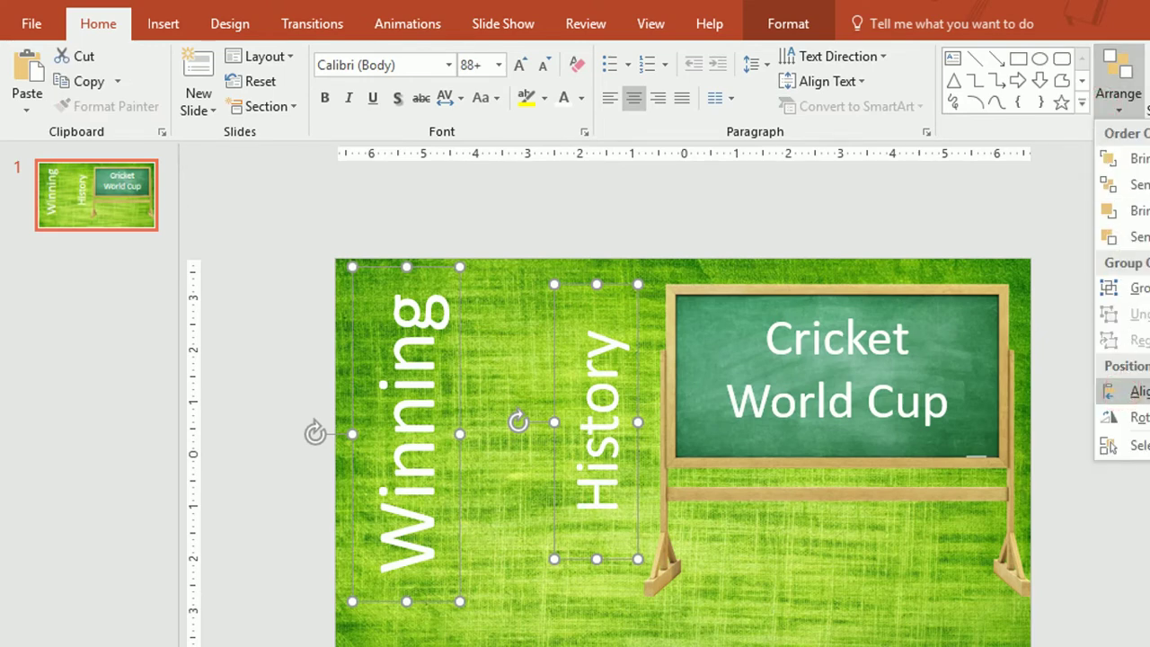
left_click(1114, 391)
left_click(1024, 499)
Step: Adjust both words' positions, enlarge Winning to 138 pt, and align their middles again
left_click(555, 511)
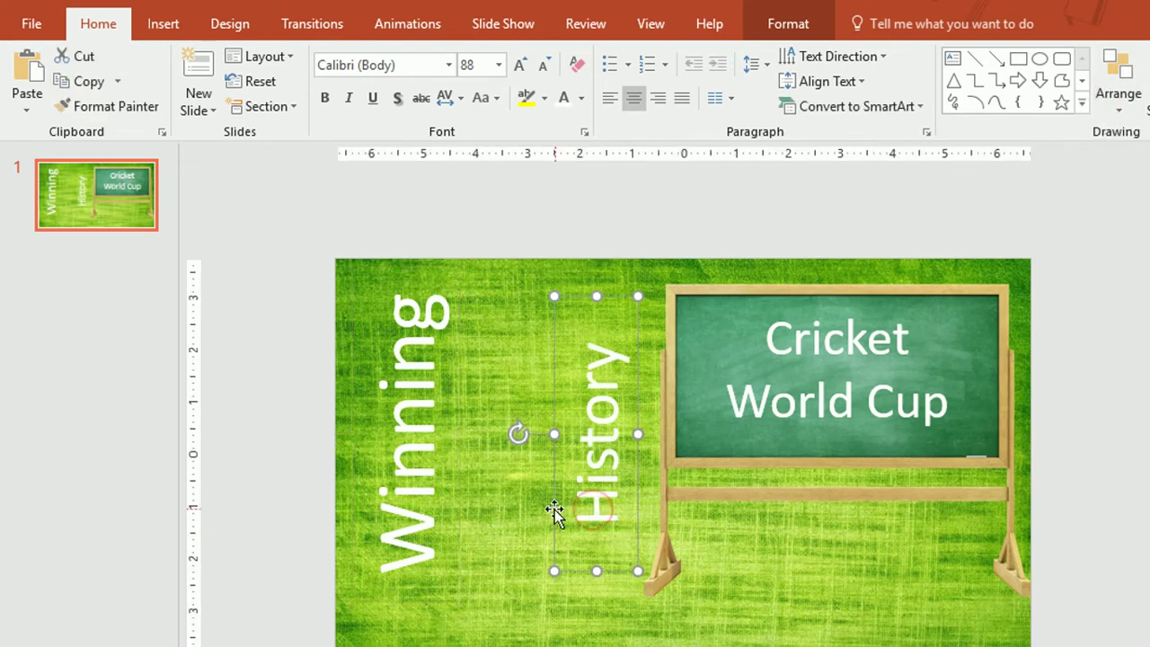
left_click_drag(554, 510, 508, 518)
left_click(413, 431)
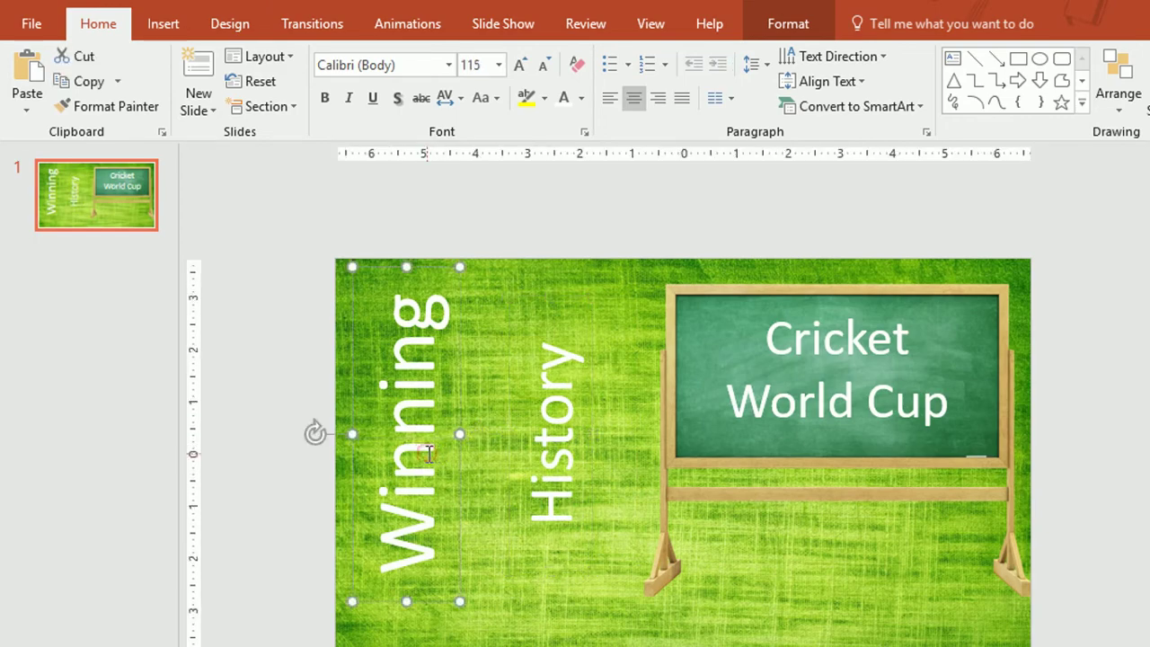
left_click_drag(405, 585, 406, 603)
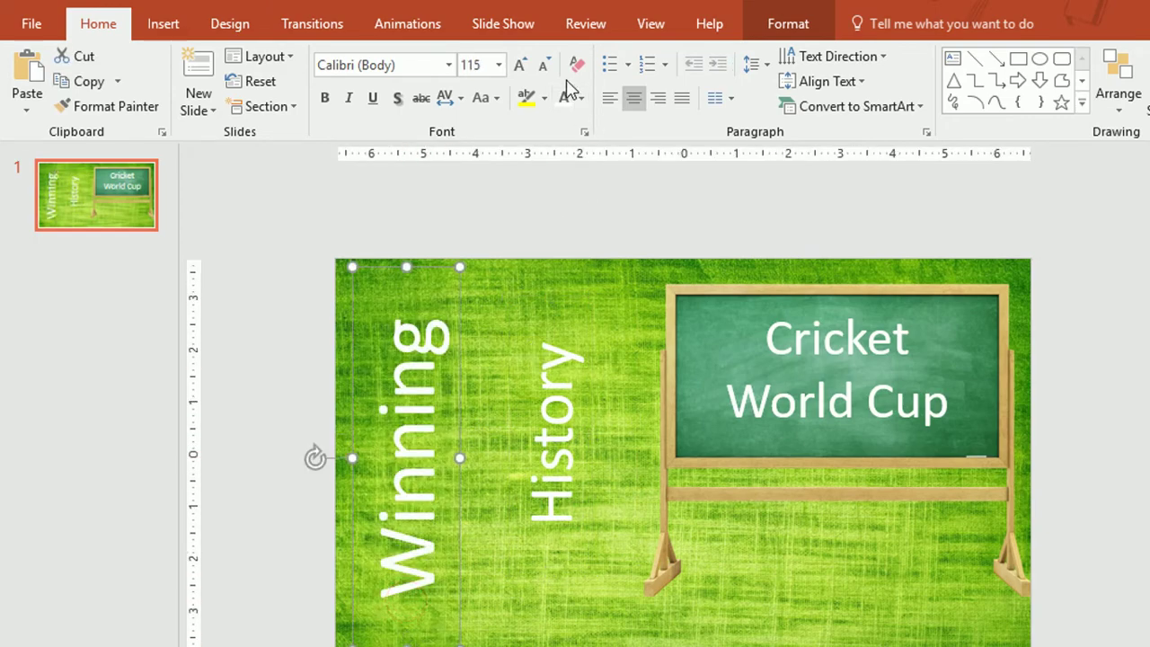
left_click(519, 65)
left_click(509, 395, "shift")
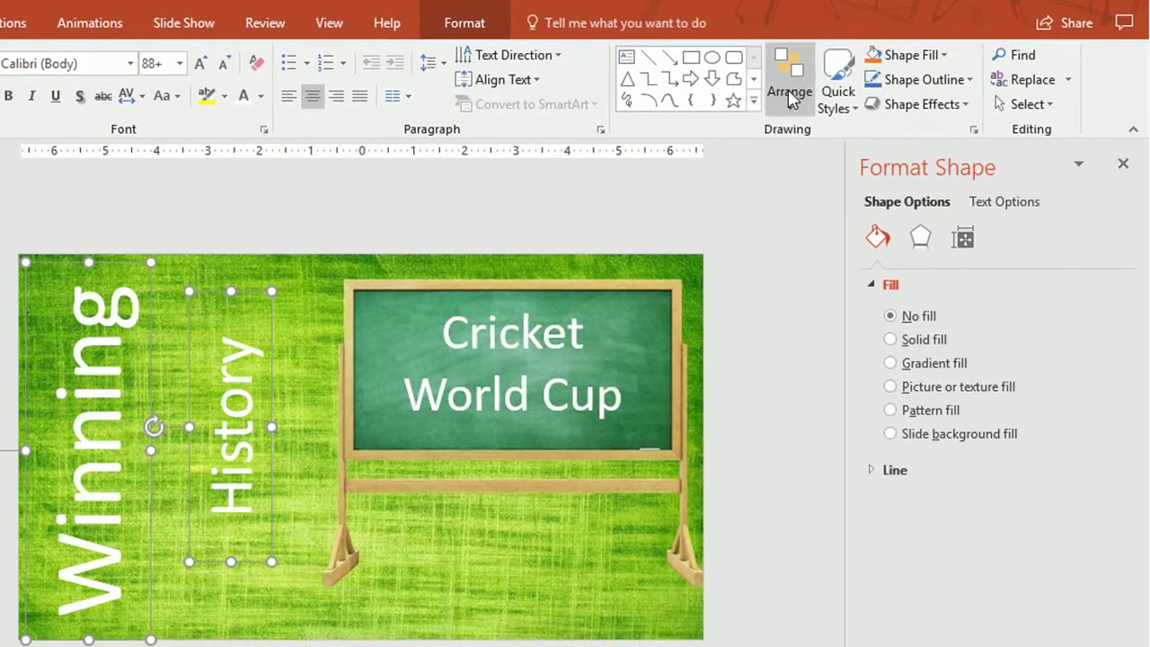
left_click(789, 90)
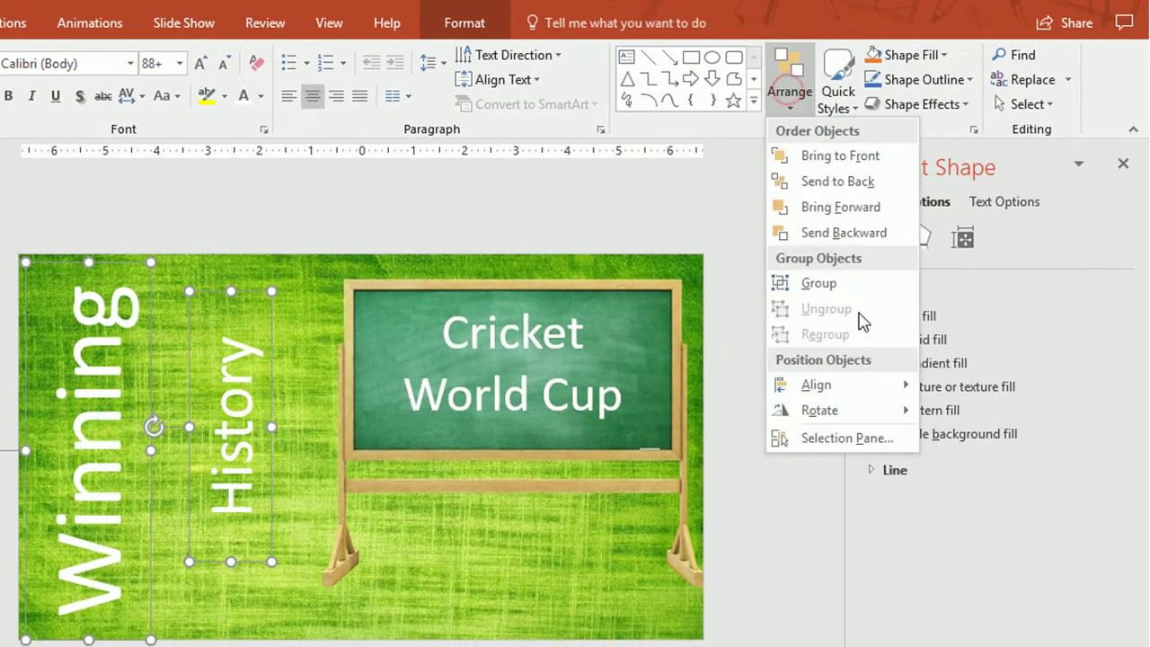
left_click(850, 383)
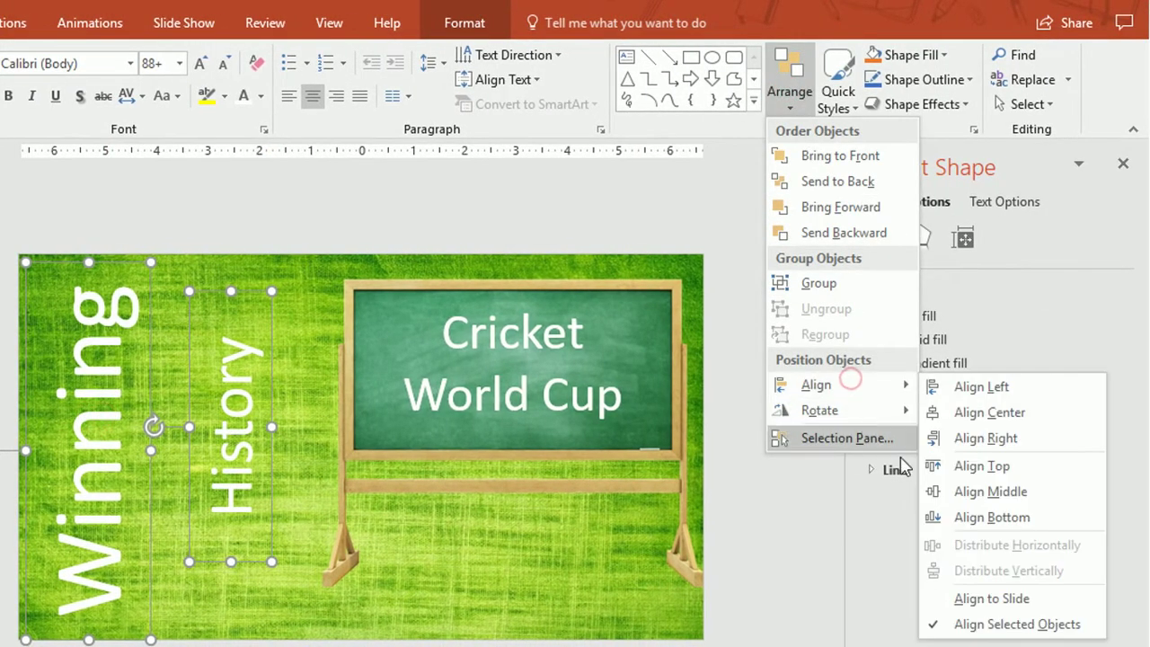
left_click(965, 490)
left_click(751, 357)
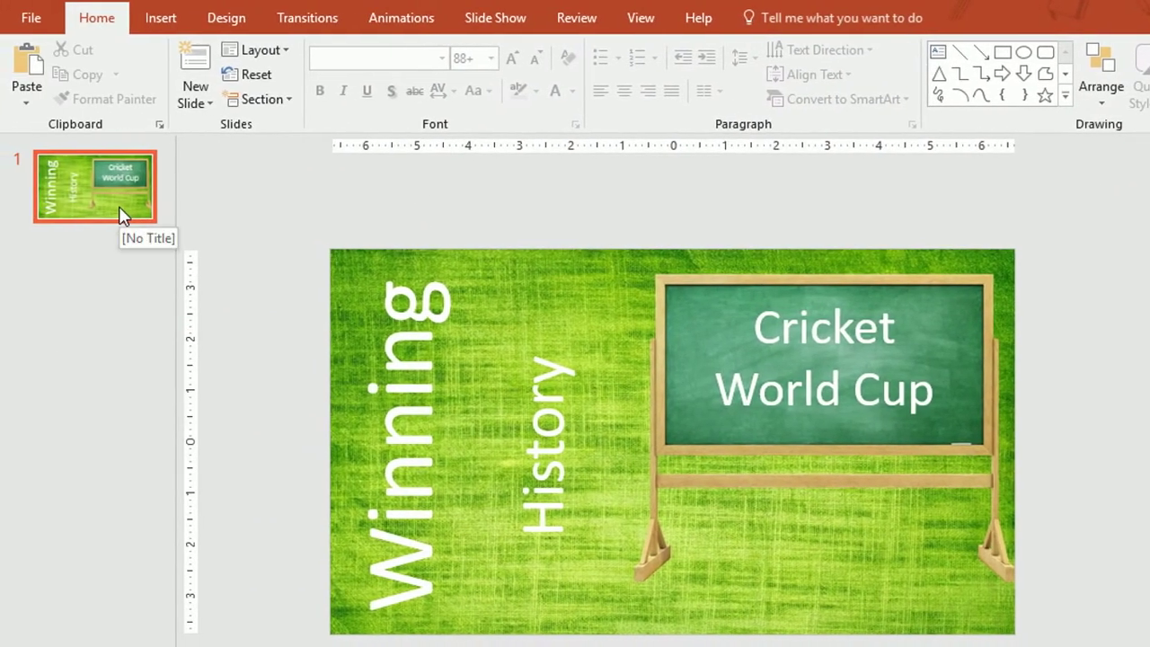
Step: Duplicate the first slide as slide 2
right_click(118, 206)
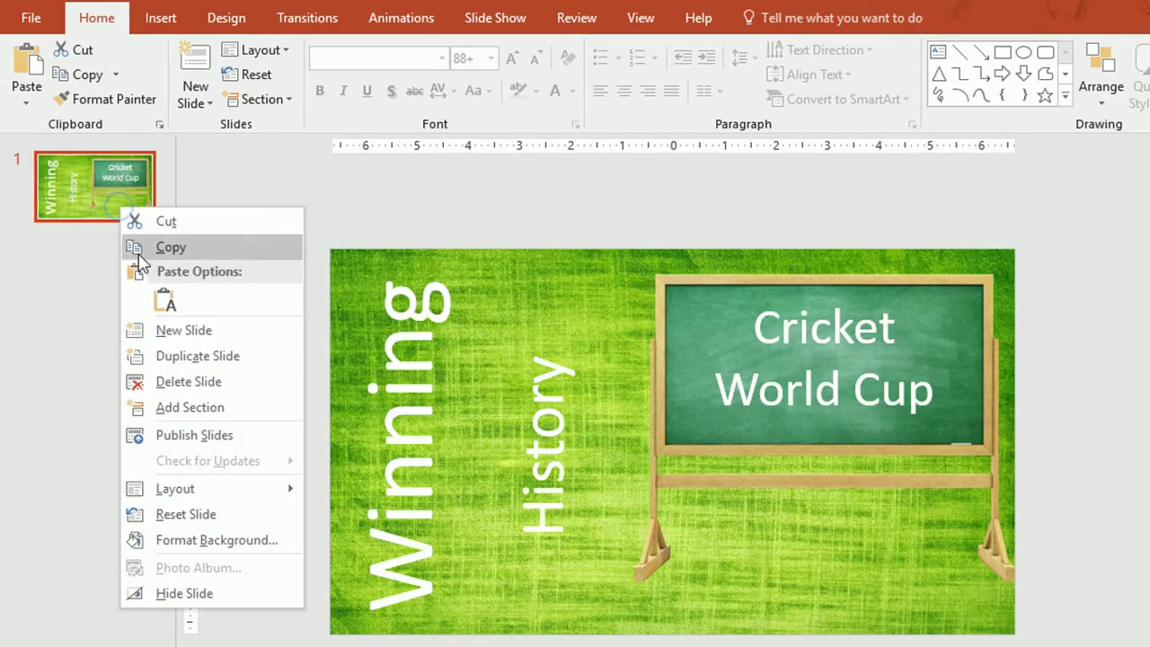
left_click(163, 360)
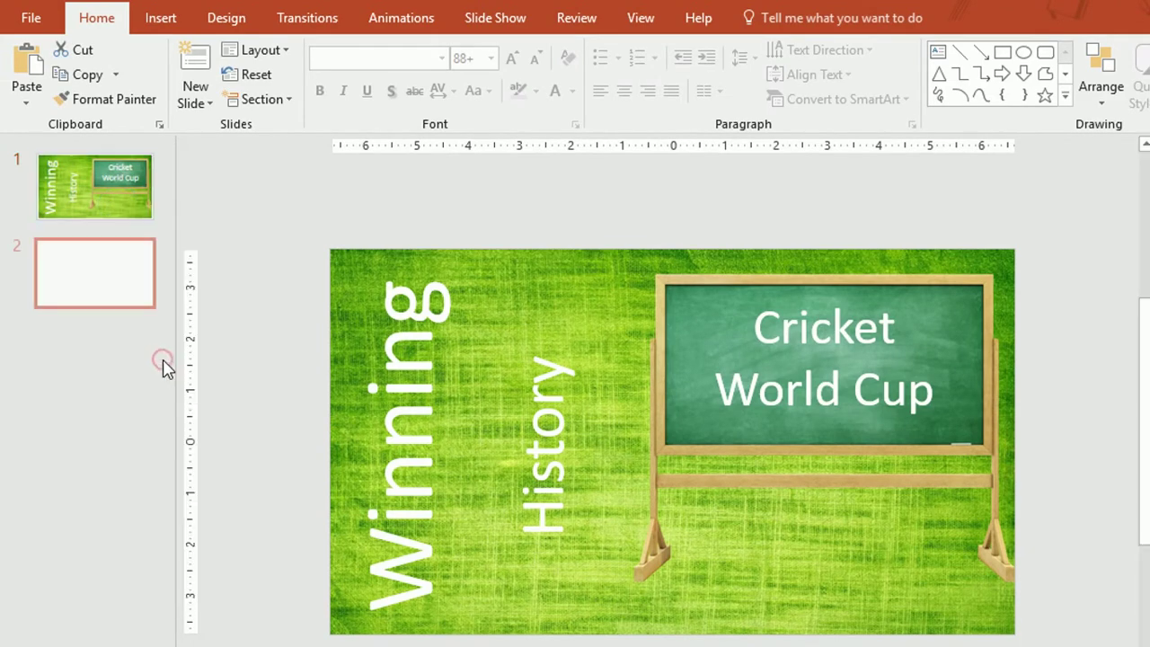
left_click(656, 508)
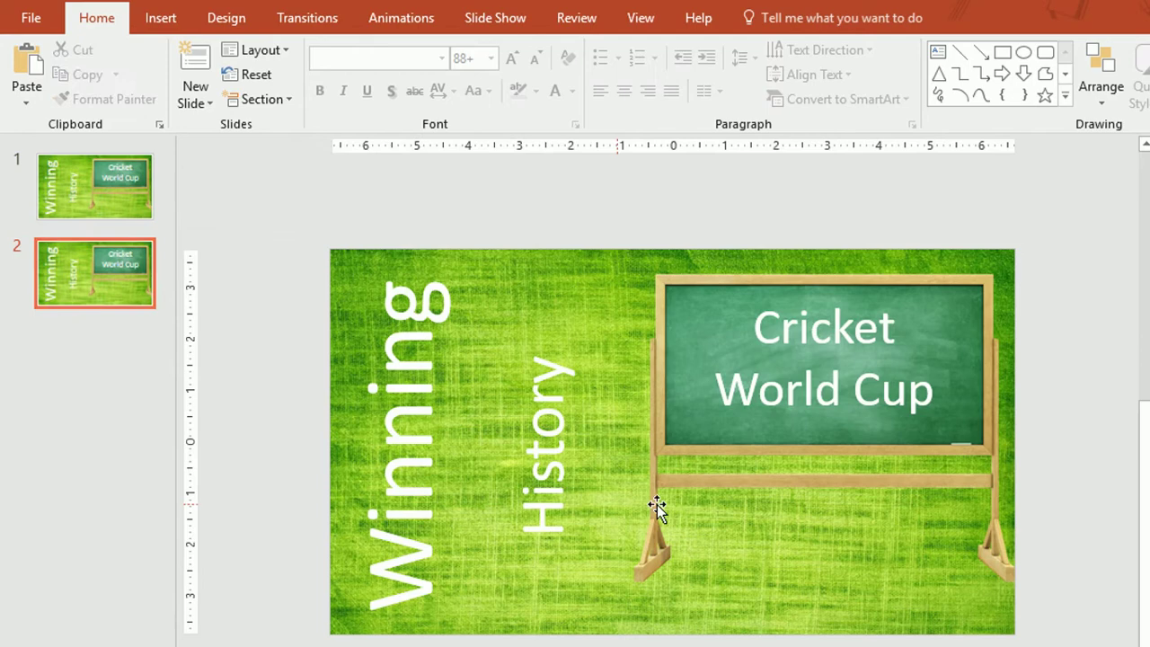
Step: Apply an angled 3D Model View to the chalkboard and shift it left
left_click(703, 449)
left_click(805, 22)
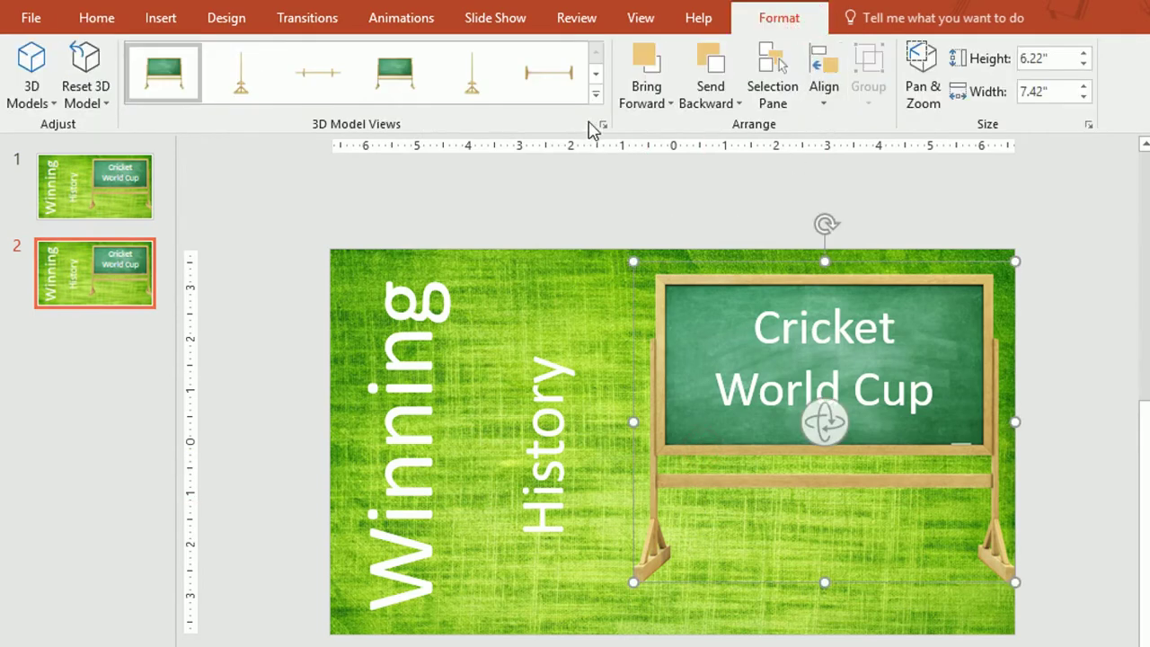
left_click(596, 93)
left_click(573, 147)
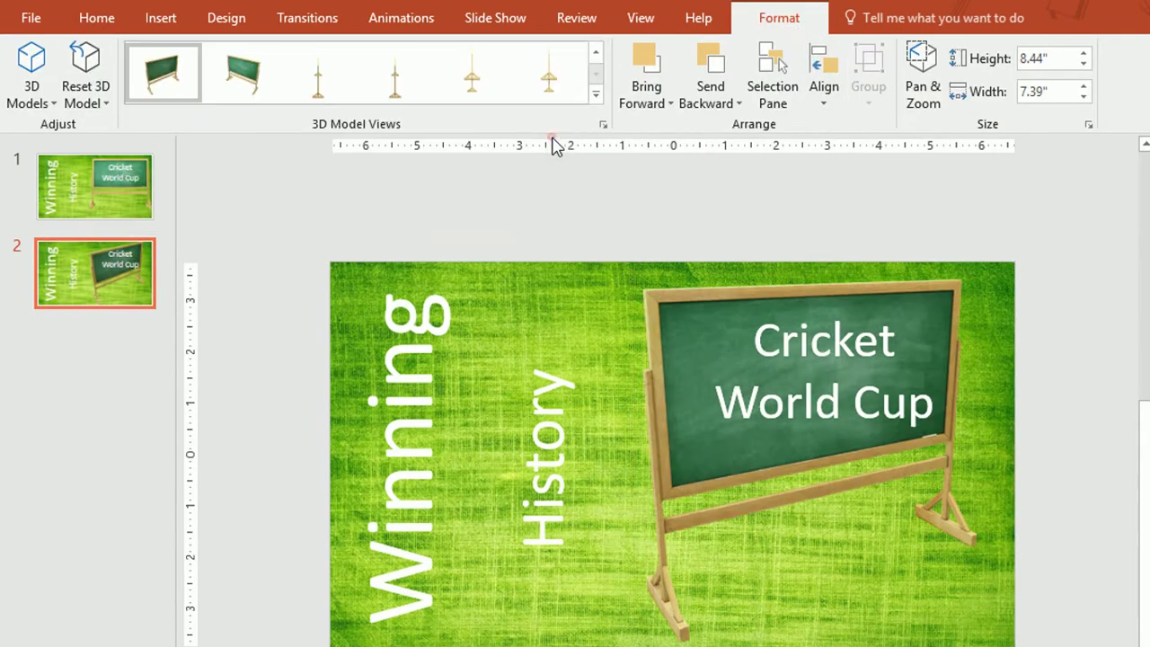
left_click_drag(719, 483, 456, 461)
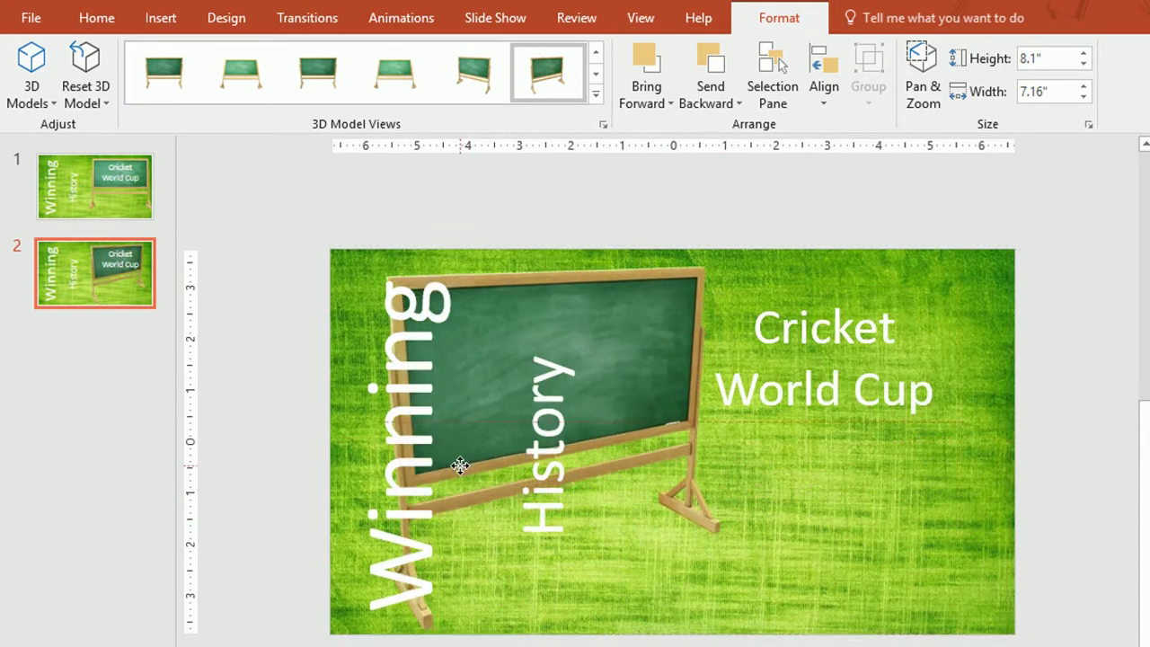
Step: Move the title onto the chalkboard, History to the right, and Winning horizontal beside the board
left_click(784, 399)
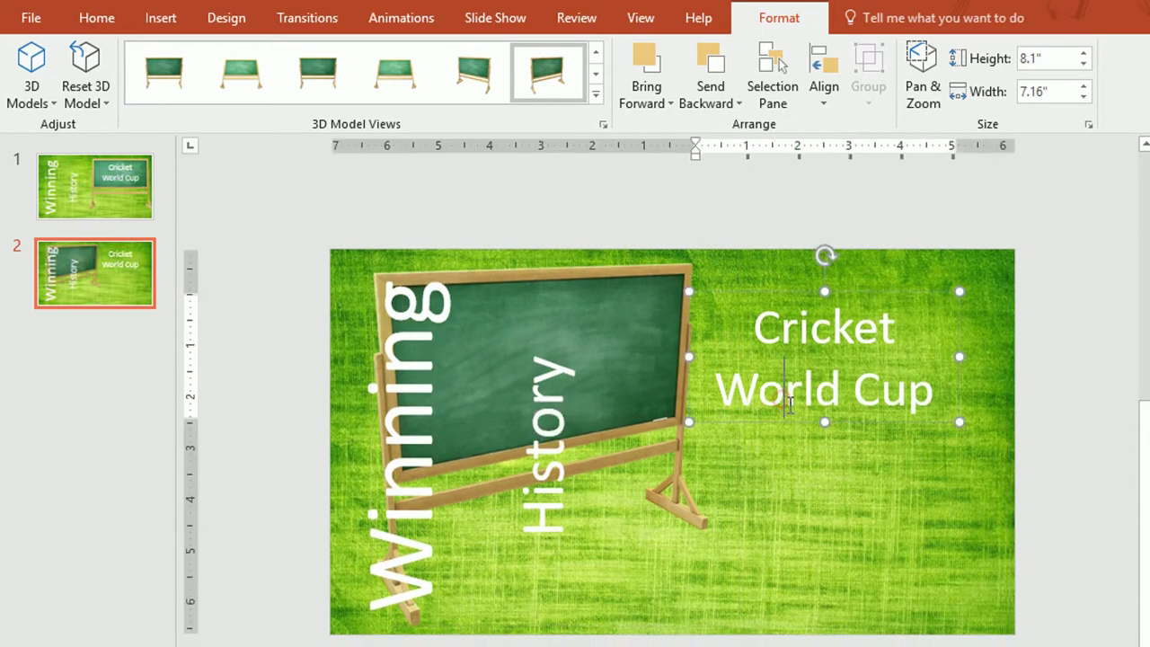
left_click_drag(798, 429, 526, 424)
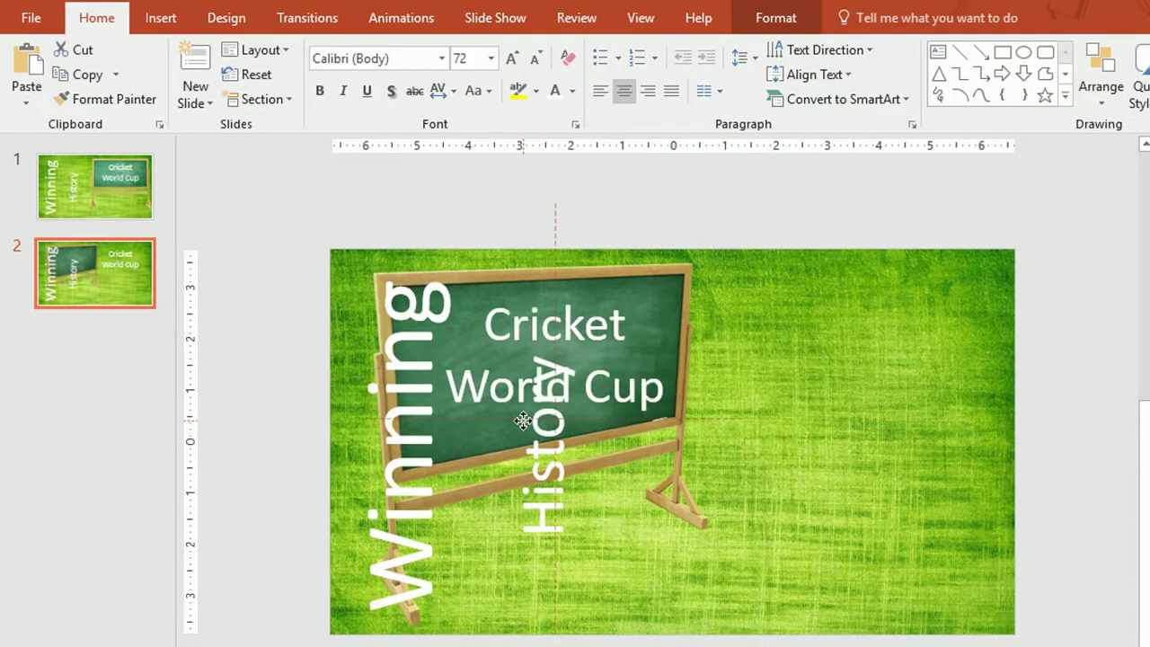
left_click(566, 492)
left_click_drag(582, 536, 844, 536)
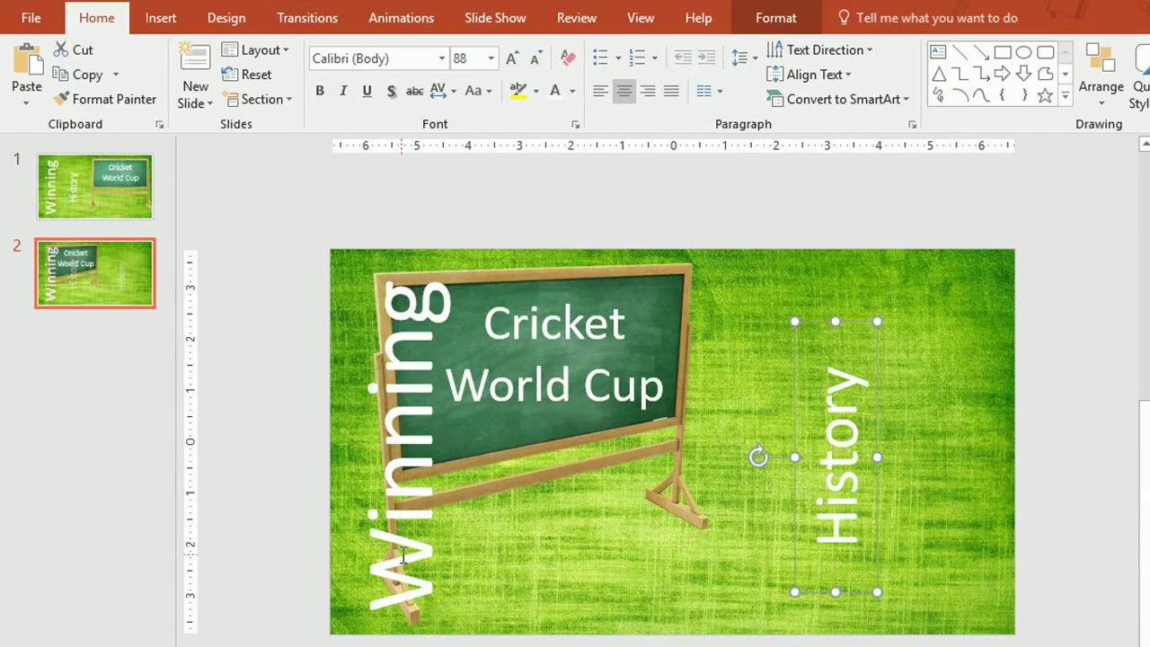
mouse_move(465, 567)
left_mouse_down()
mouse_move(570, 543)
mouse_move(901, 525)
left_mouse_up()
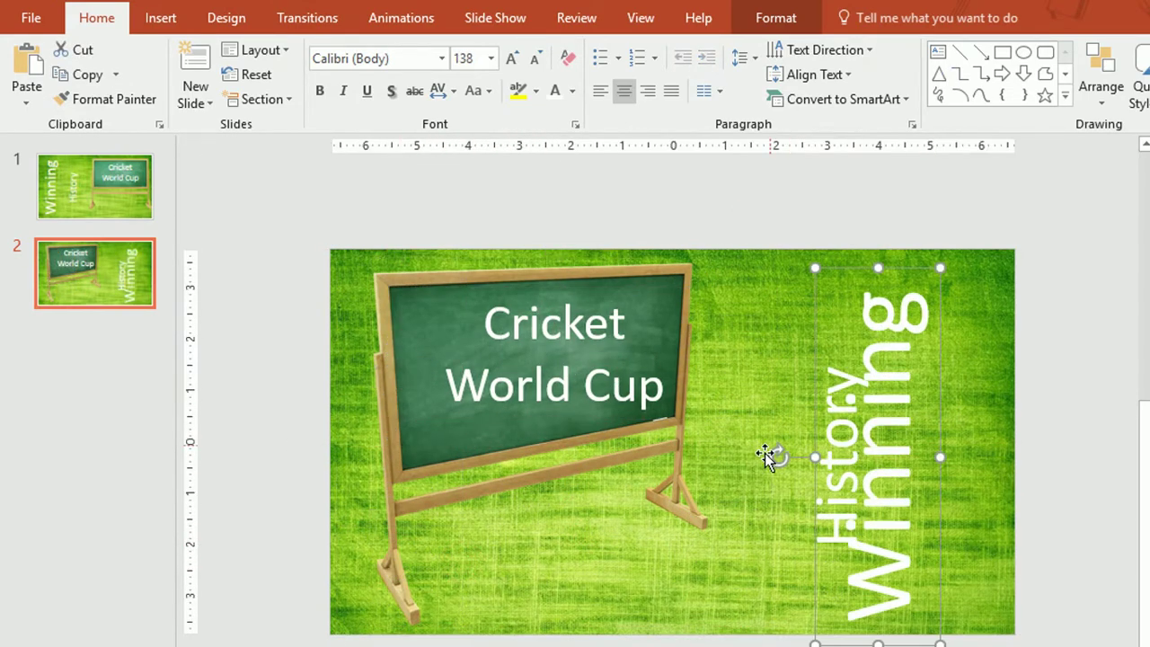
left_click_drag(769, 457, 898, 313)
mouse_move(898, 401)
left_mouse_down()
mouse_move(834, 462)
mouse_move(892, 298)
left_mouse_up()
Step: Replace the chalkboard title with '1975' at 166 pt and nudge it left
left_click(530, 345)
key("ctrl+a")
type("19")
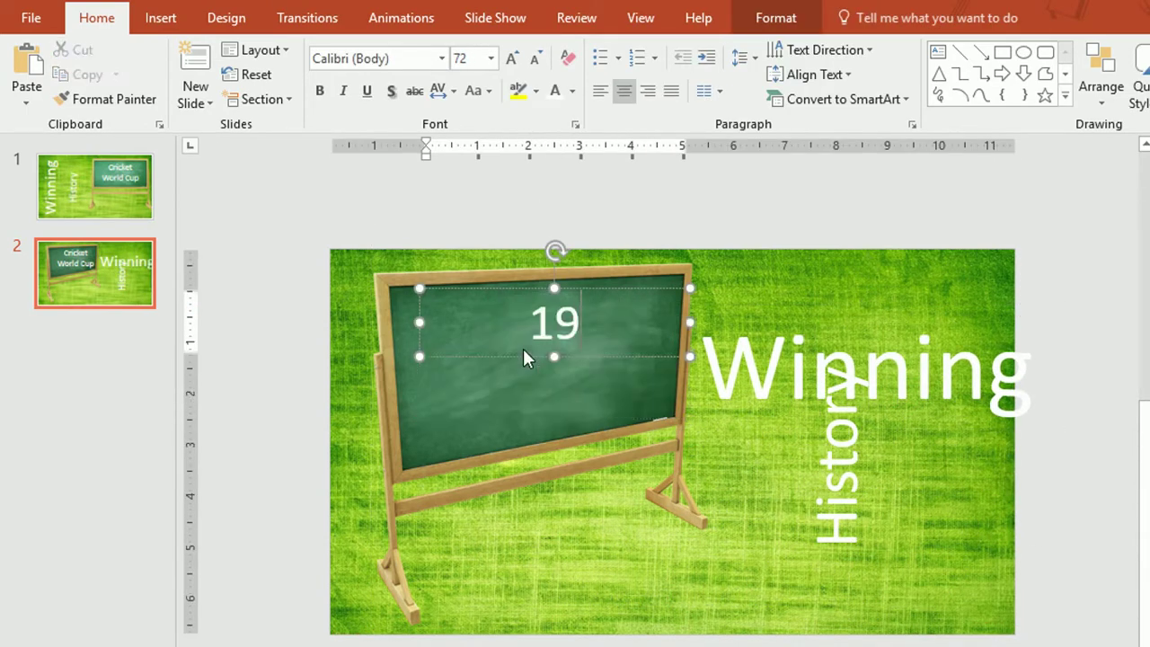
type("75")
left_click(553, 356)
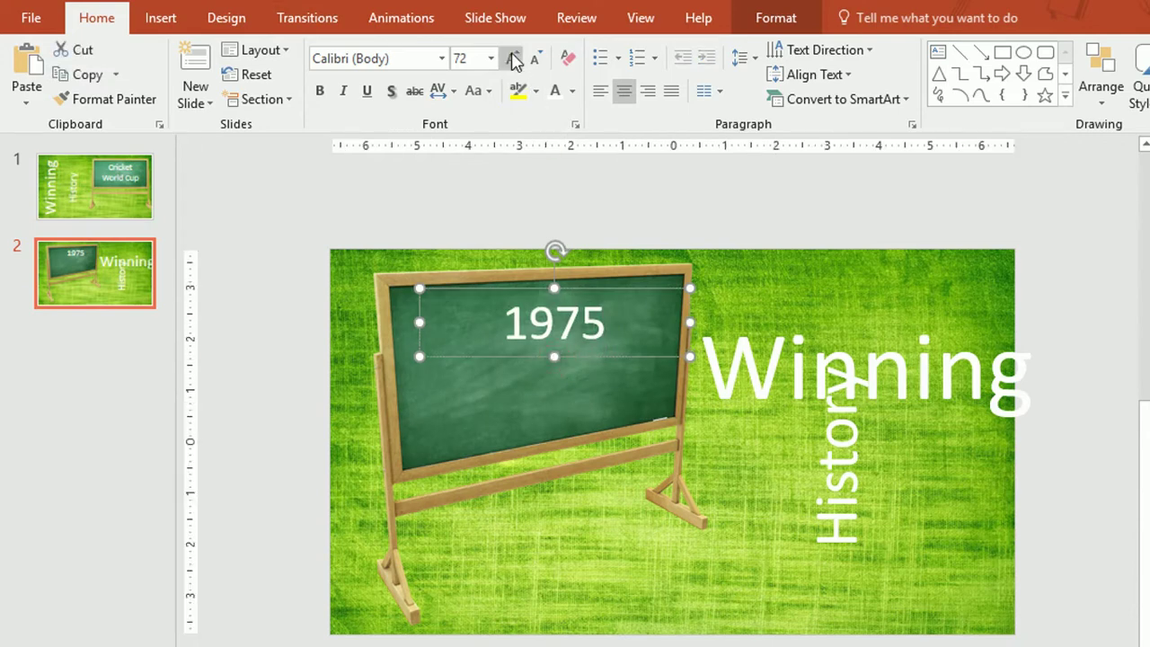
left_click(512, 59)
left_click(512, 59)
left_click_drag(613, 295, 589, 299)
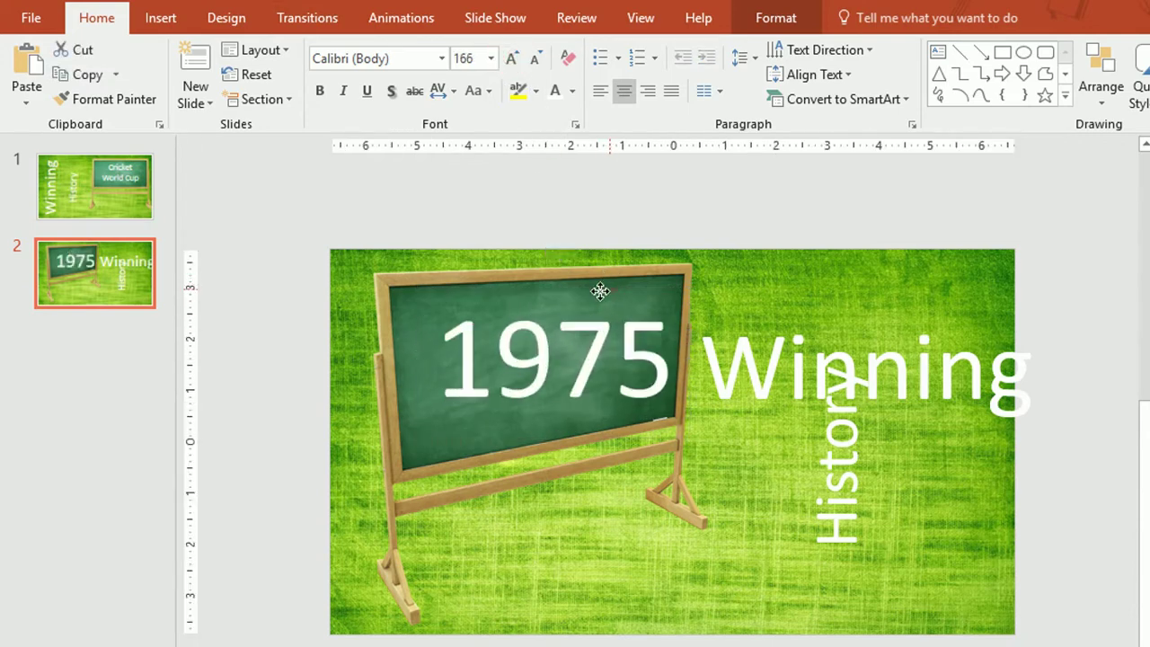
Step: Tilt '1975' with a parallel 3-D rotation and select the Winning text for replacement
left_click(782, 20)
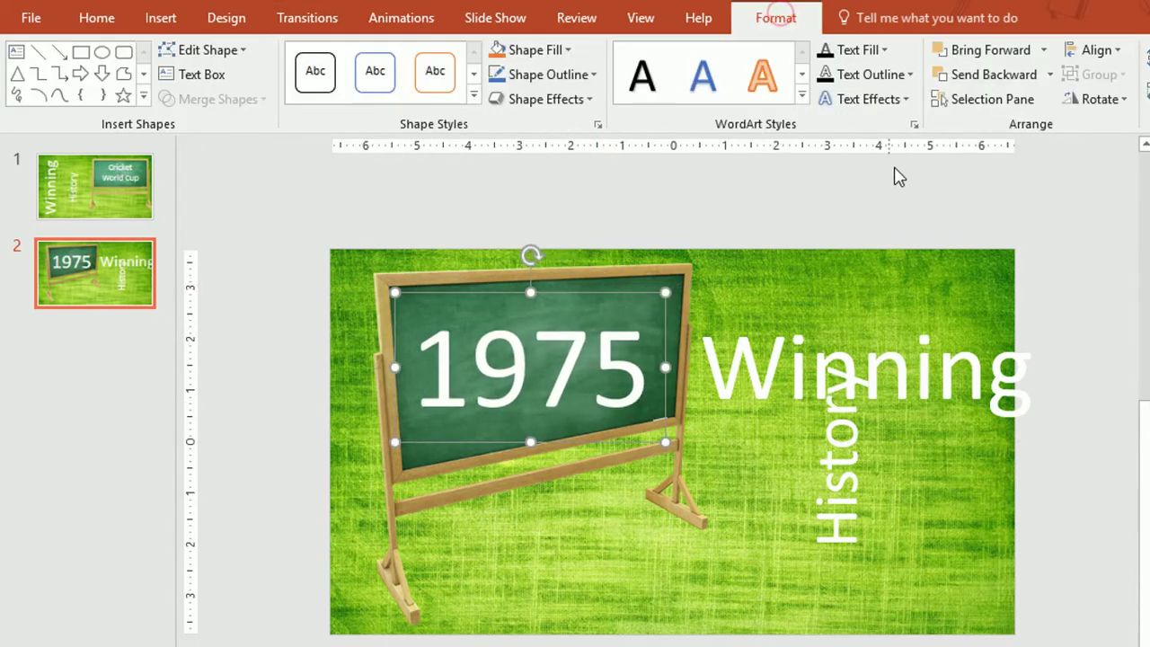
left_click(887, 100)
mouse_move(901, 334)
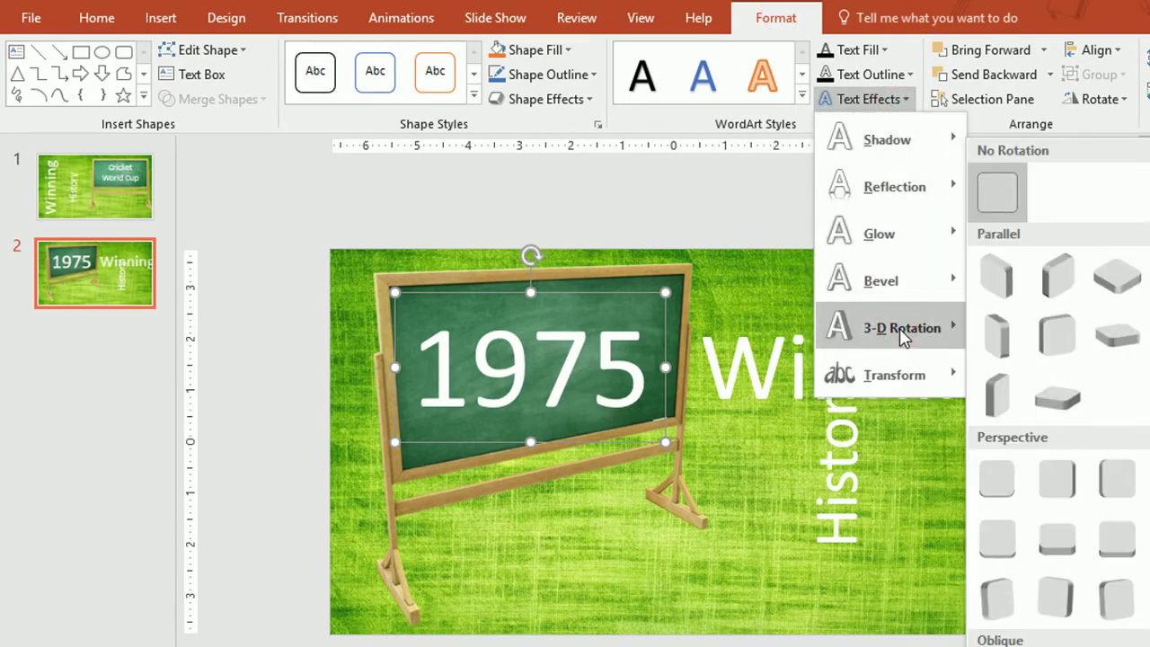
left_click(1046, 334)
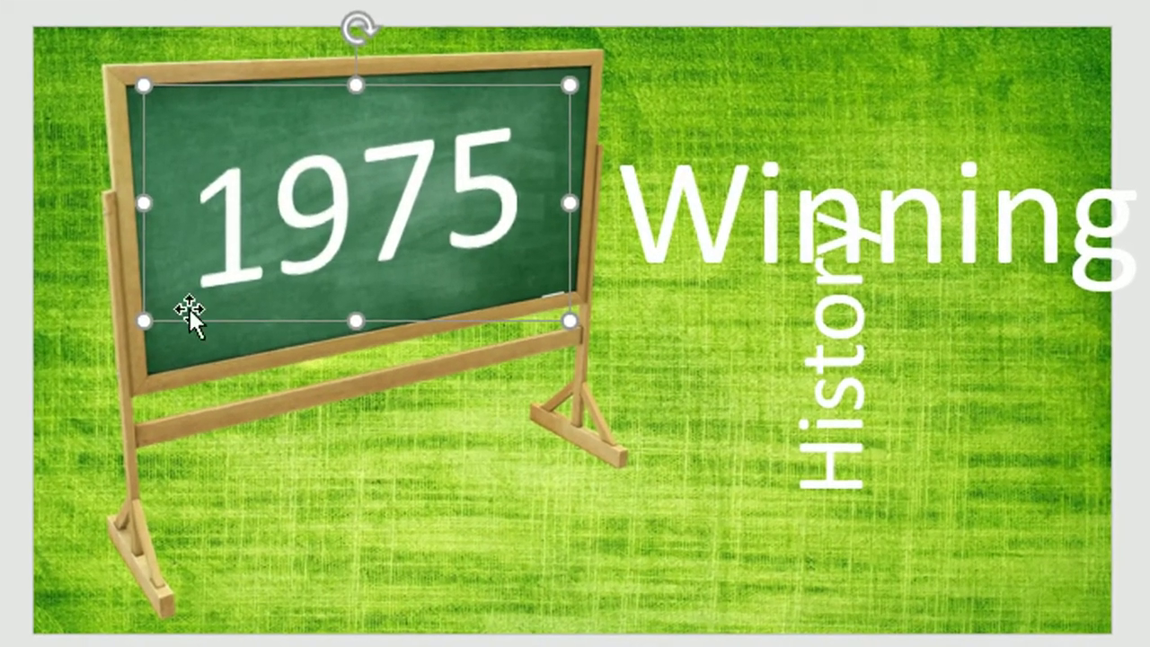
left_click(283, 230)
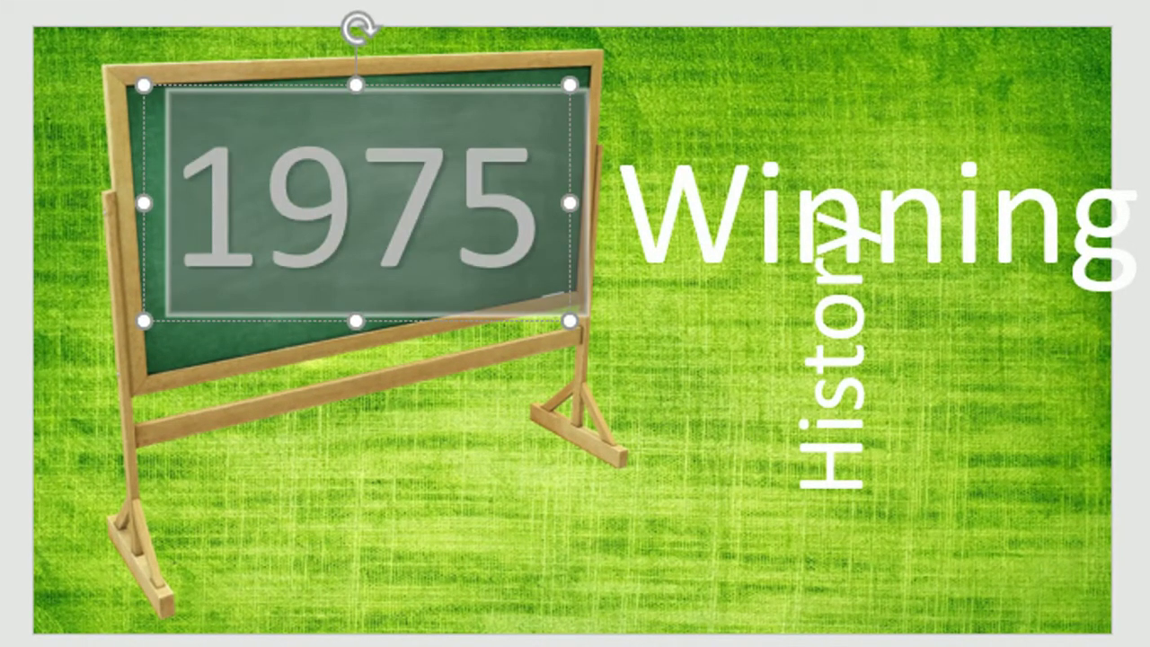
left_click(976, 206)
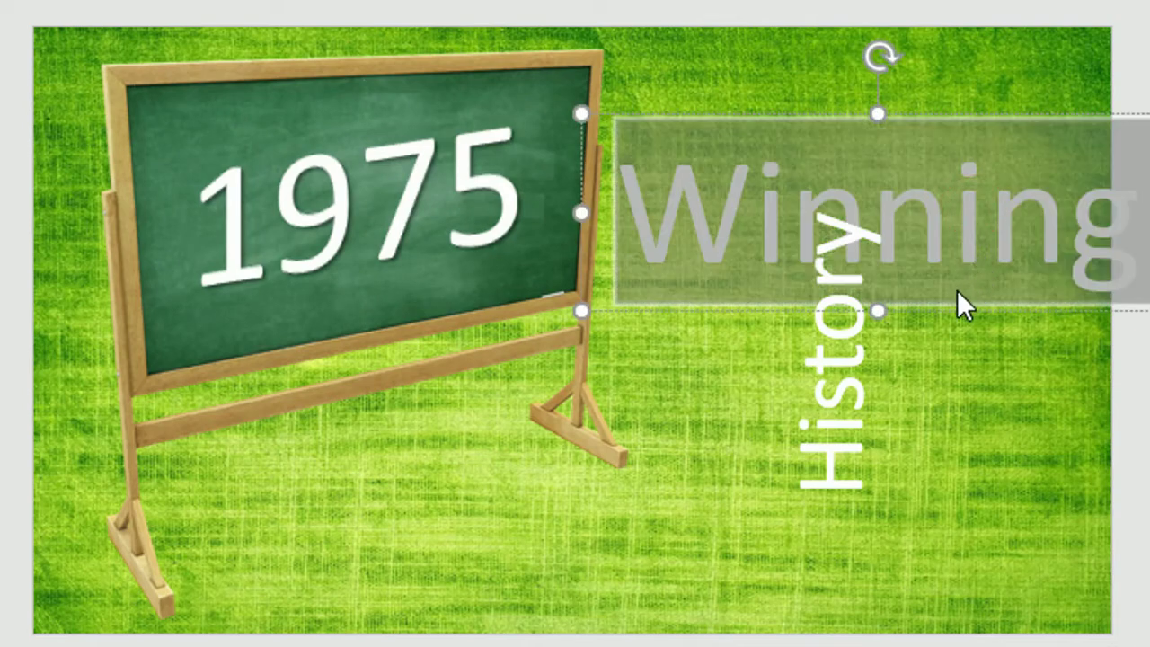
Step: Paste 'West Indies' as unformatted text over Winning and move it up-left
key("ctrl+alt+v")
key("Down")
key("Down")
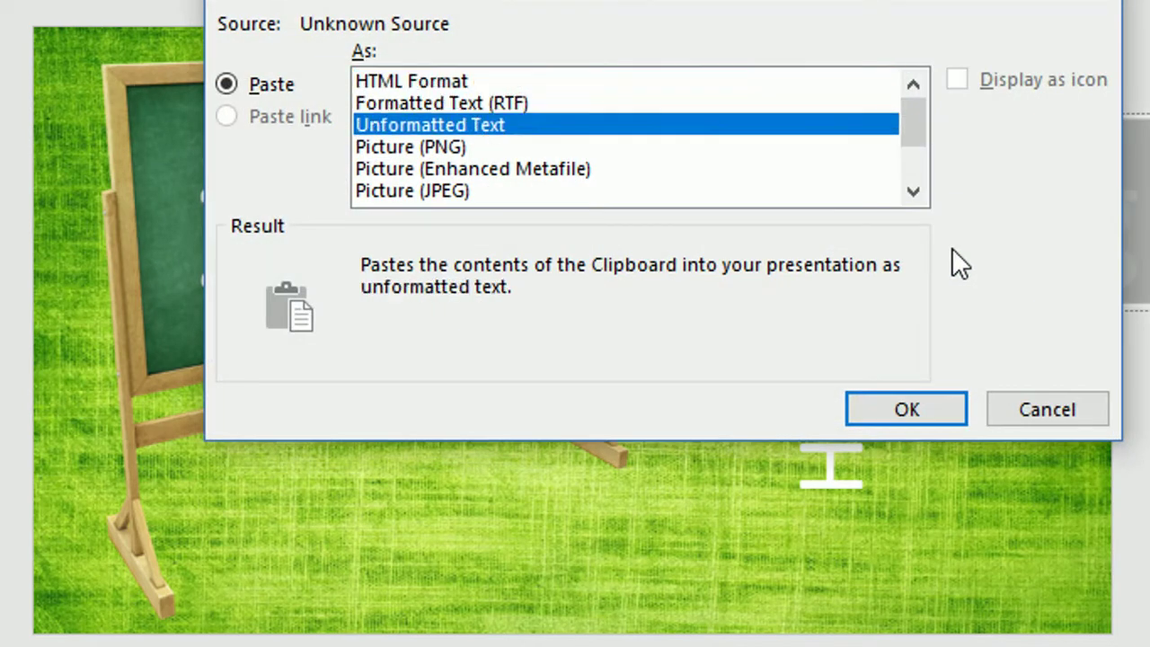
key("Return")
left_click_drag(1018, 113, 991, 102)
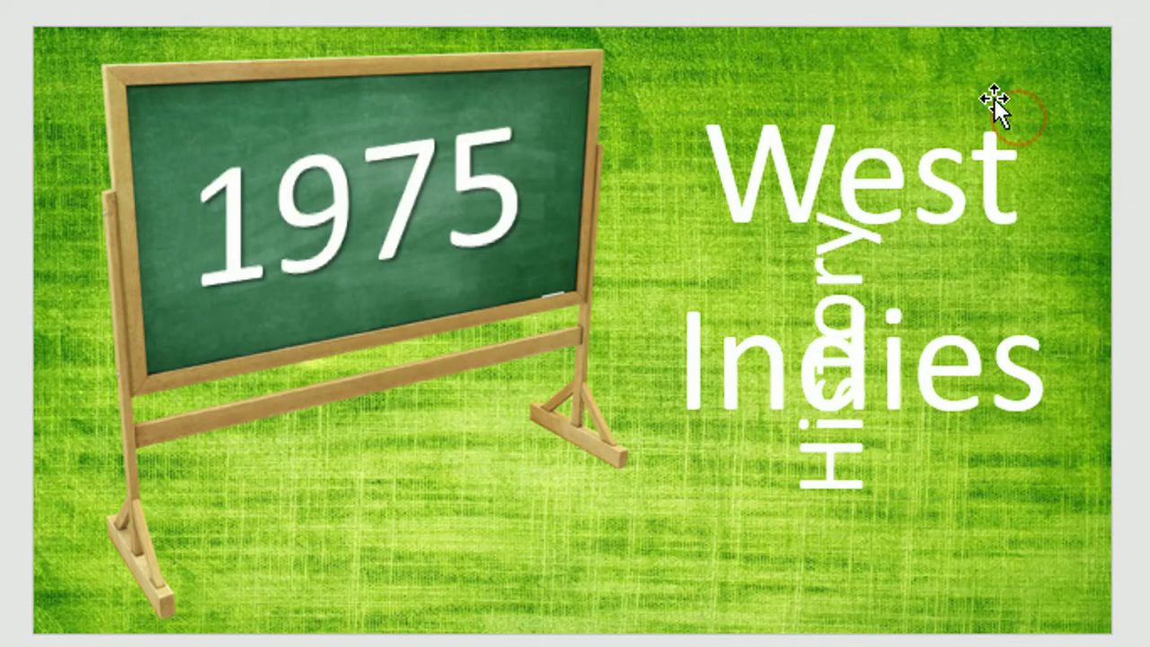
Step: Rotate History horizontal, retype it 'Won the Match', and fit it along the bottom edge
left_click(844, 484)
left_click_drag(708, 353, 827, 233)
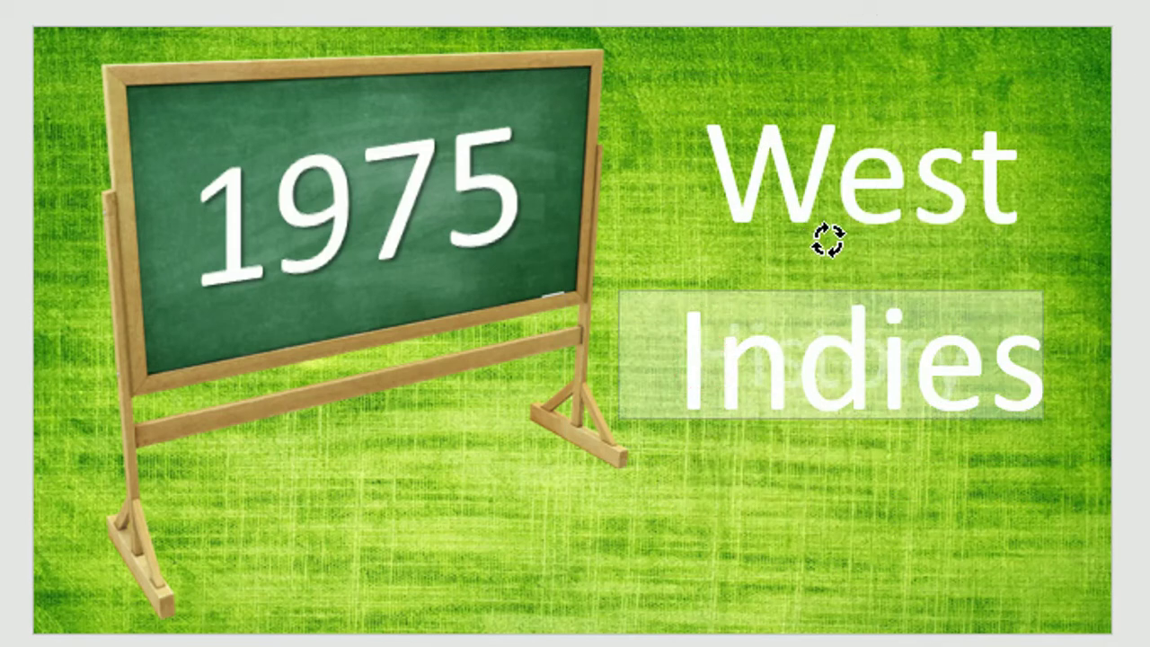
left_click_drag(866, 284, 649, 447)
left_click_drag(586, 537, 665, 463)
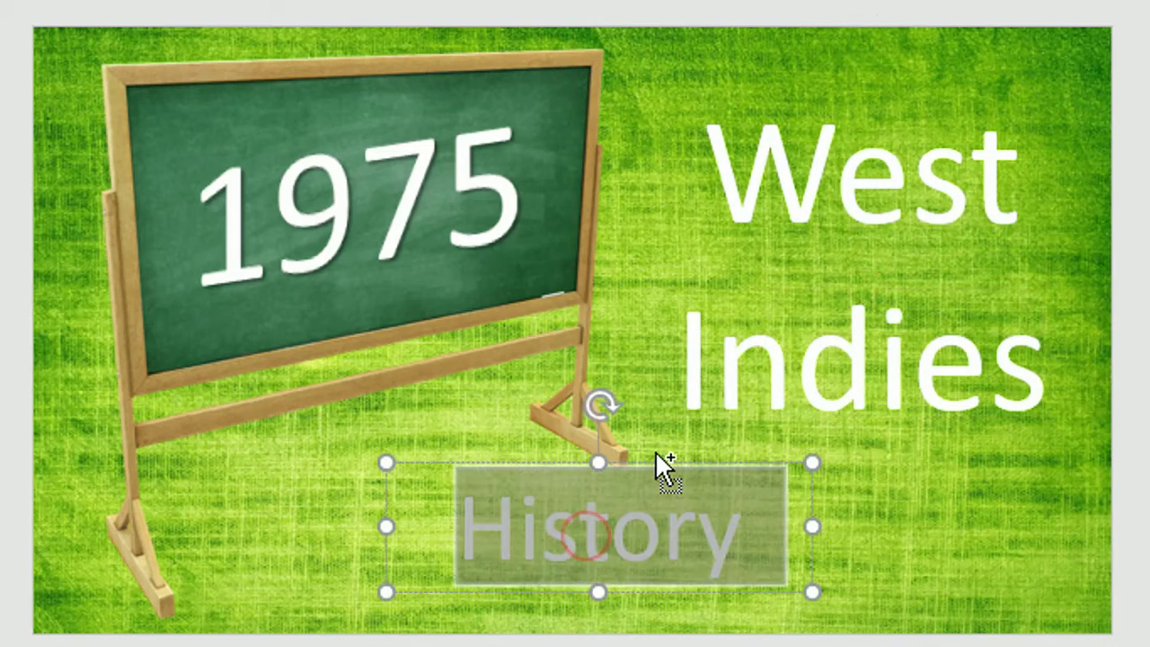
type("Won the Ma")
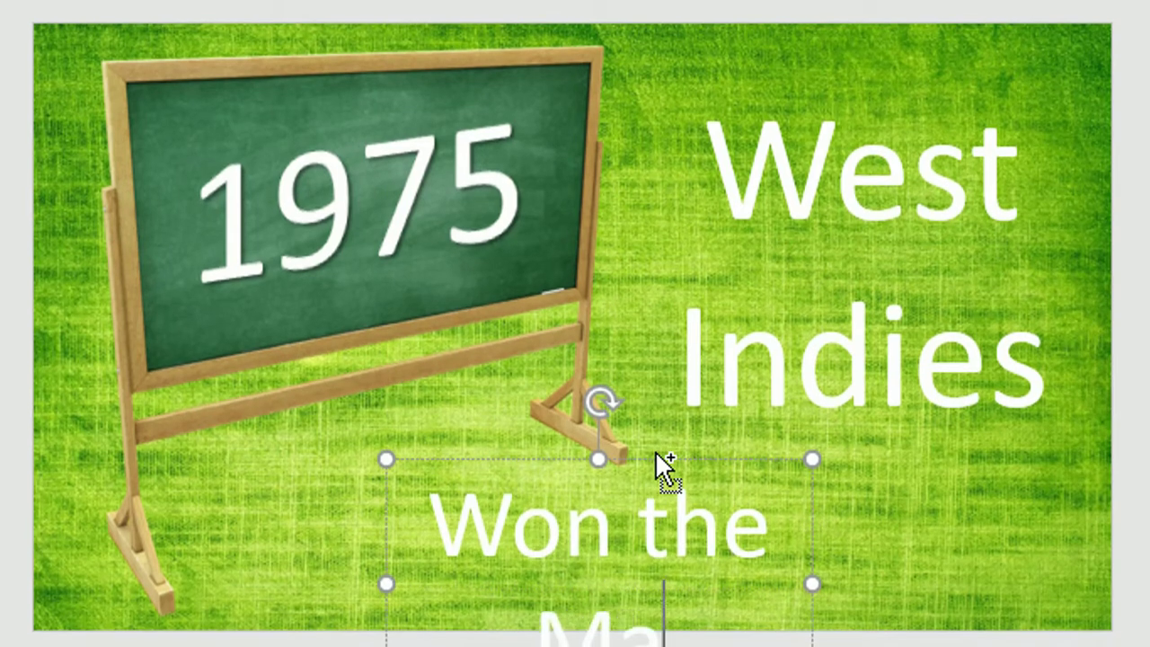
type("tch")
left_click_drag(811, 585, 1091, 575)
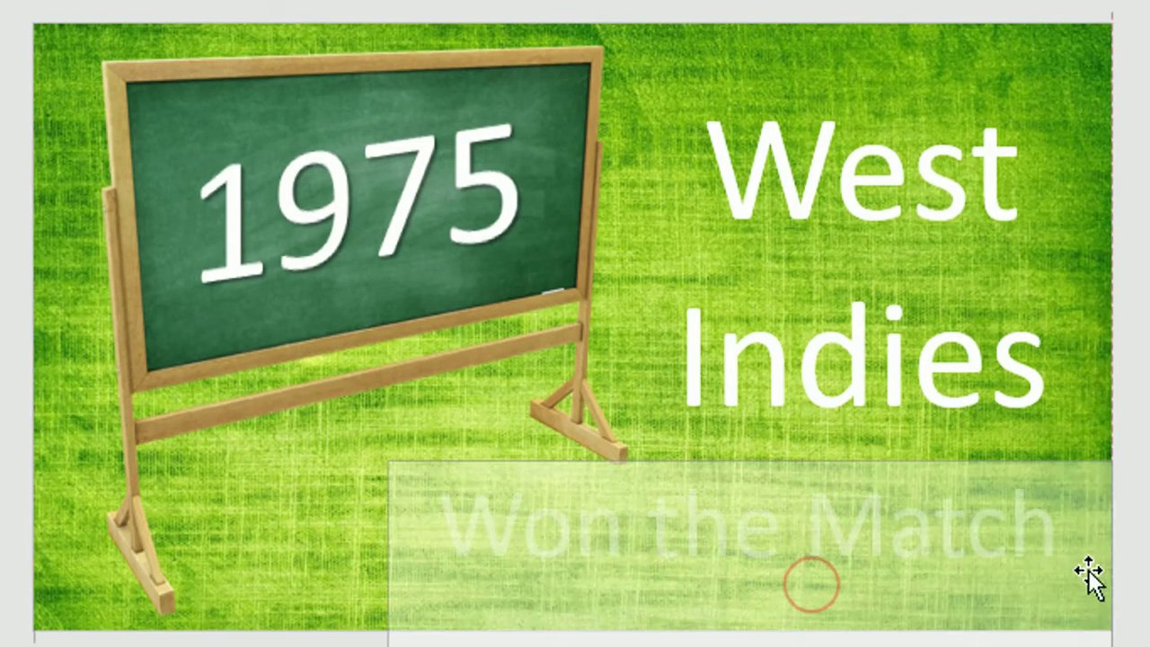
mouse_move(868, 596)
left_mouse_down()
mouse_move(869, 629)
mouse_move(849, 633)
left_mouse_up()
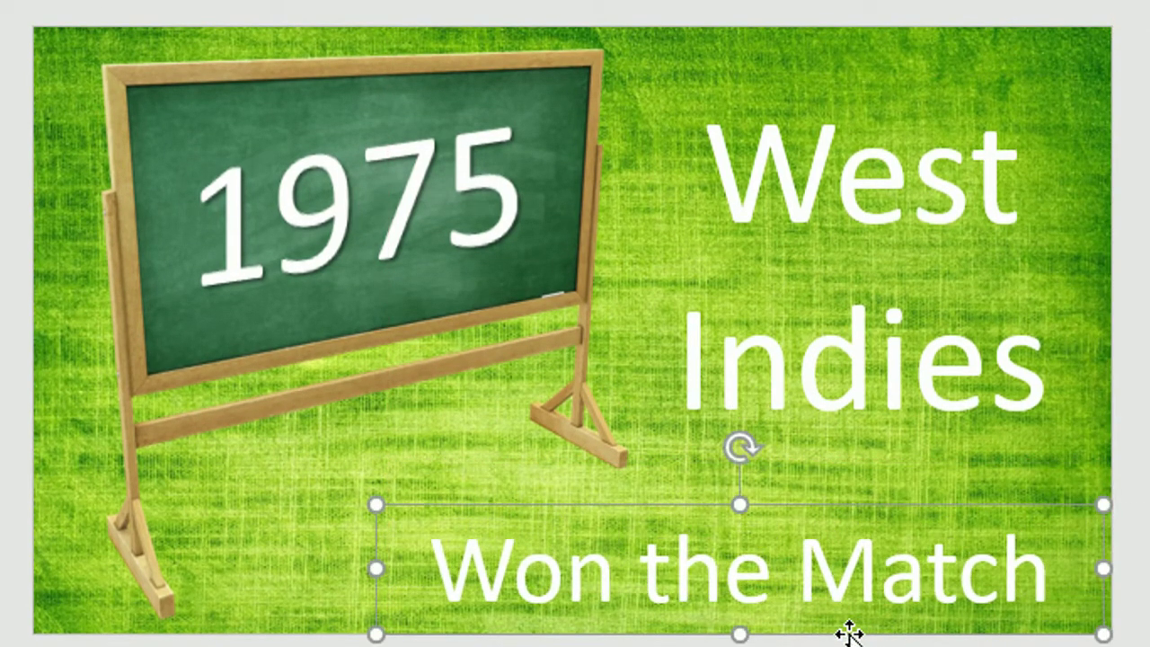
left_click_drag(381, 565, 404, 562)
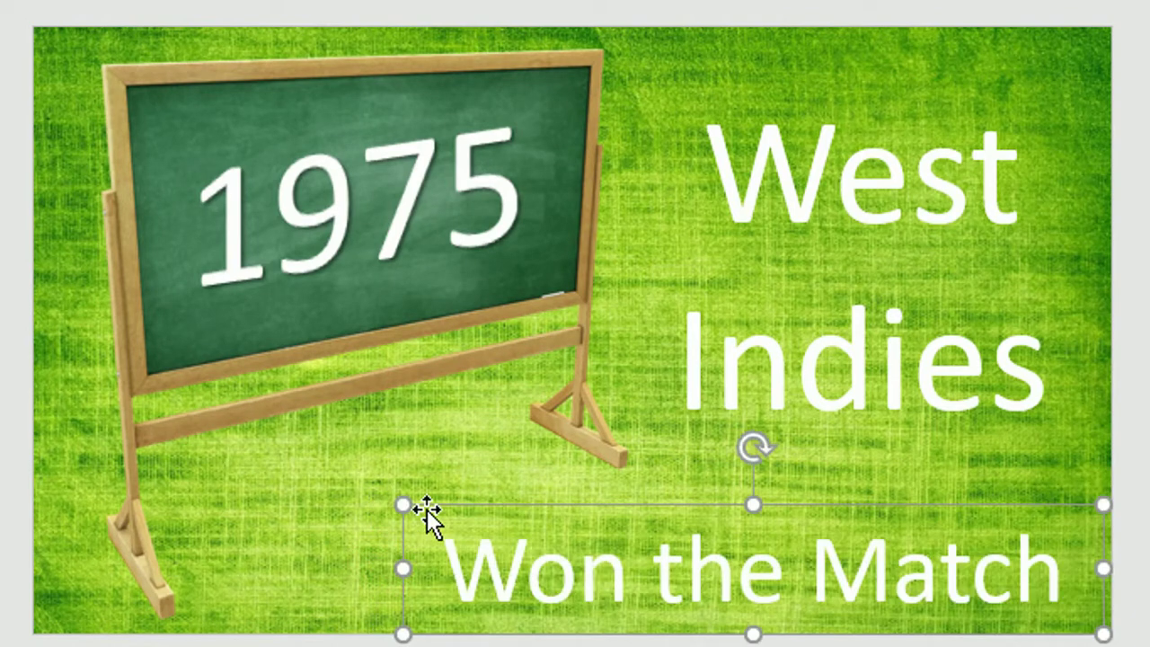
key("Escape")
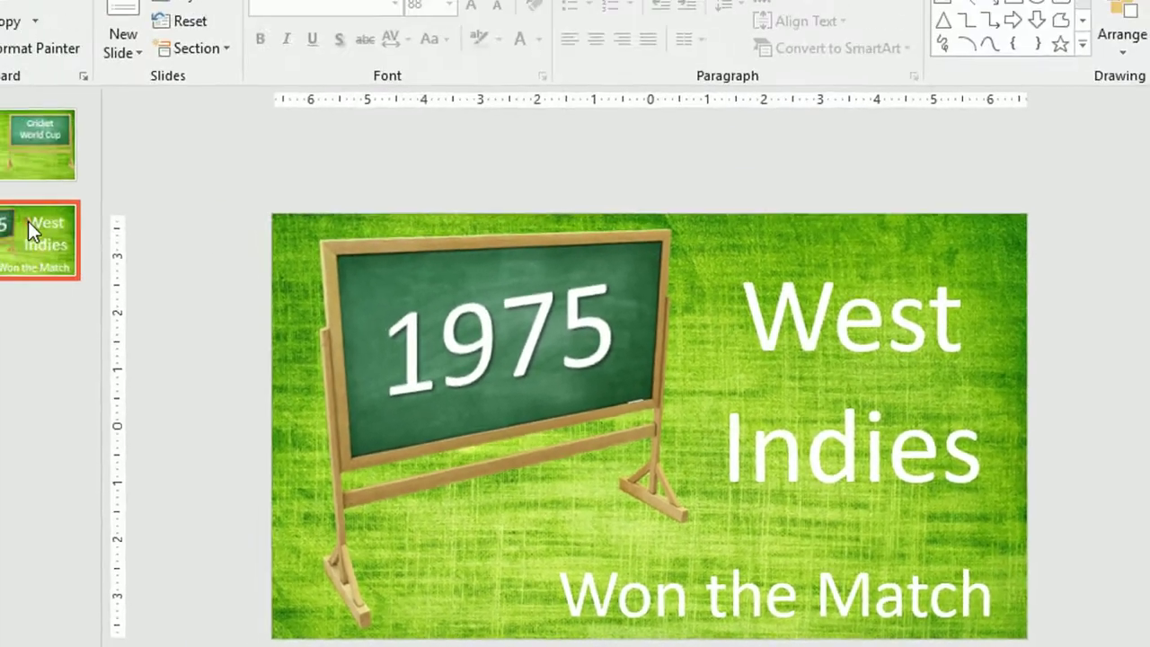
Step: Duplicate slide 2, the West Indies 1975 slide, to create slide 3
right_click(112, 273)
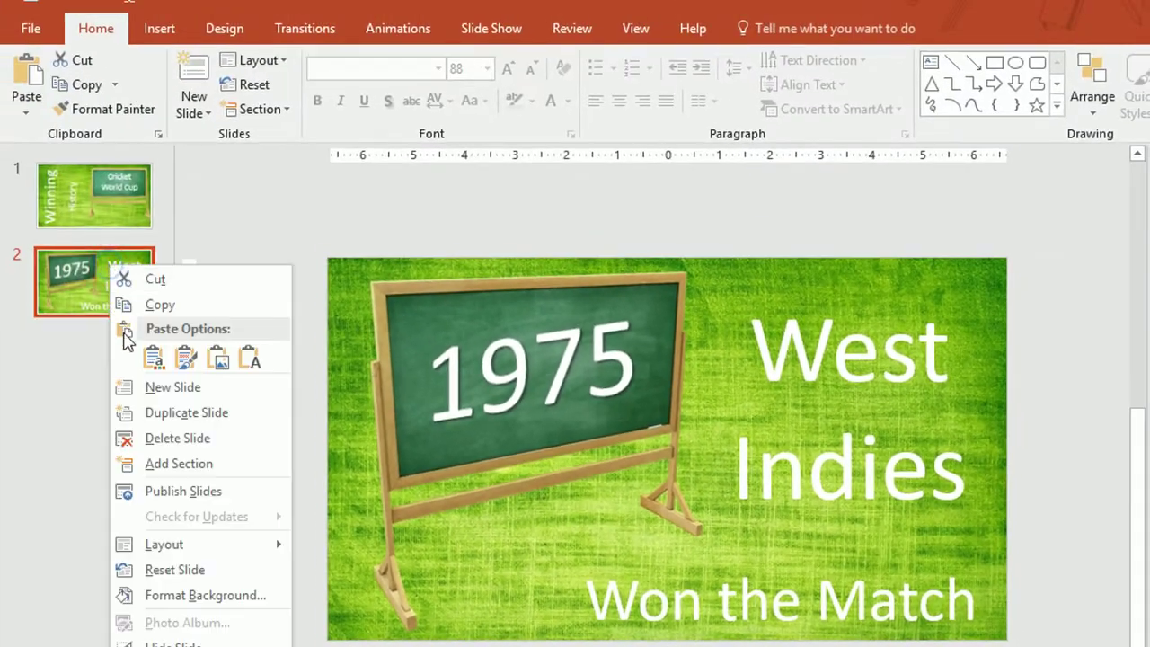
left_click(153, 415)
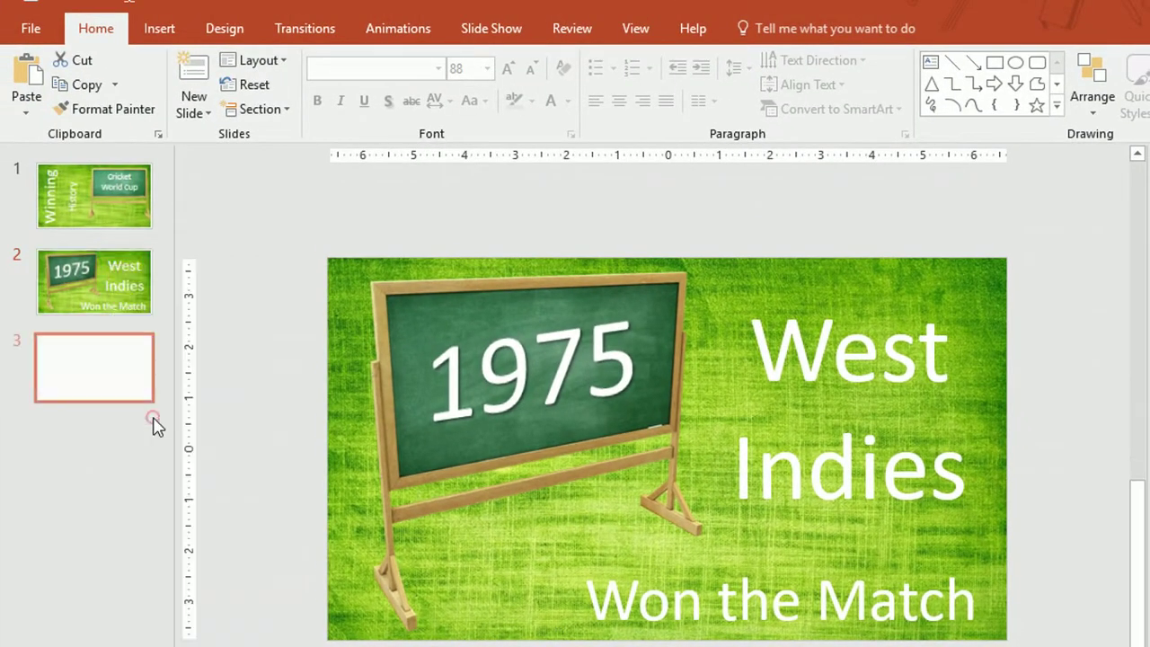
left_click(233, 403)
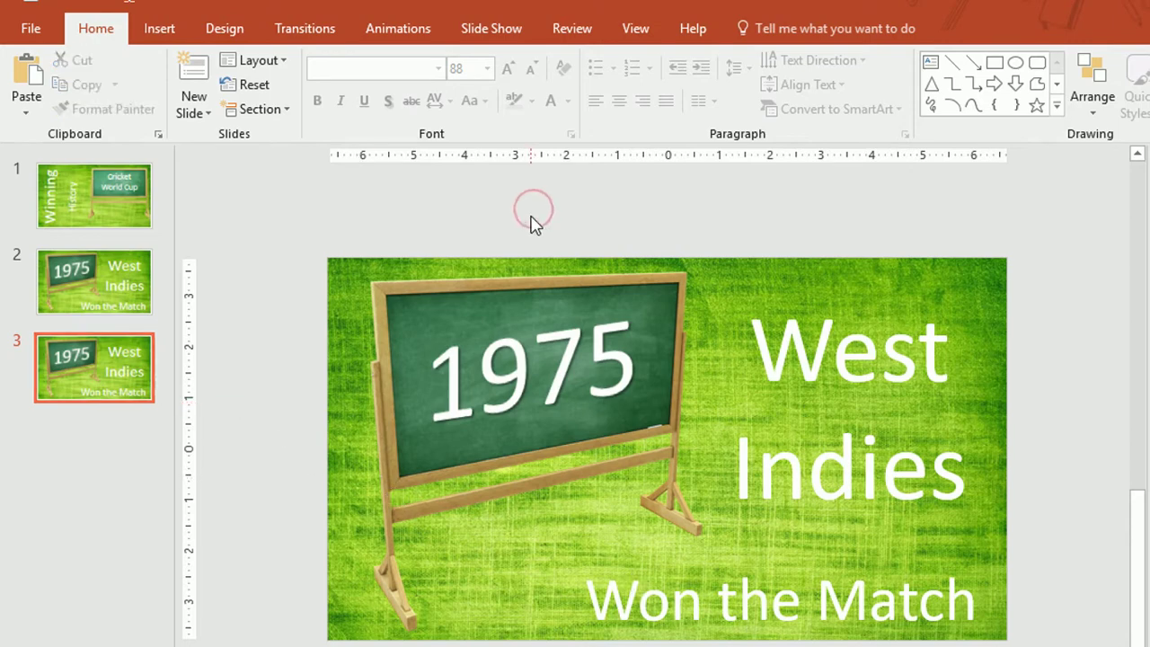
left_click(531, 453)
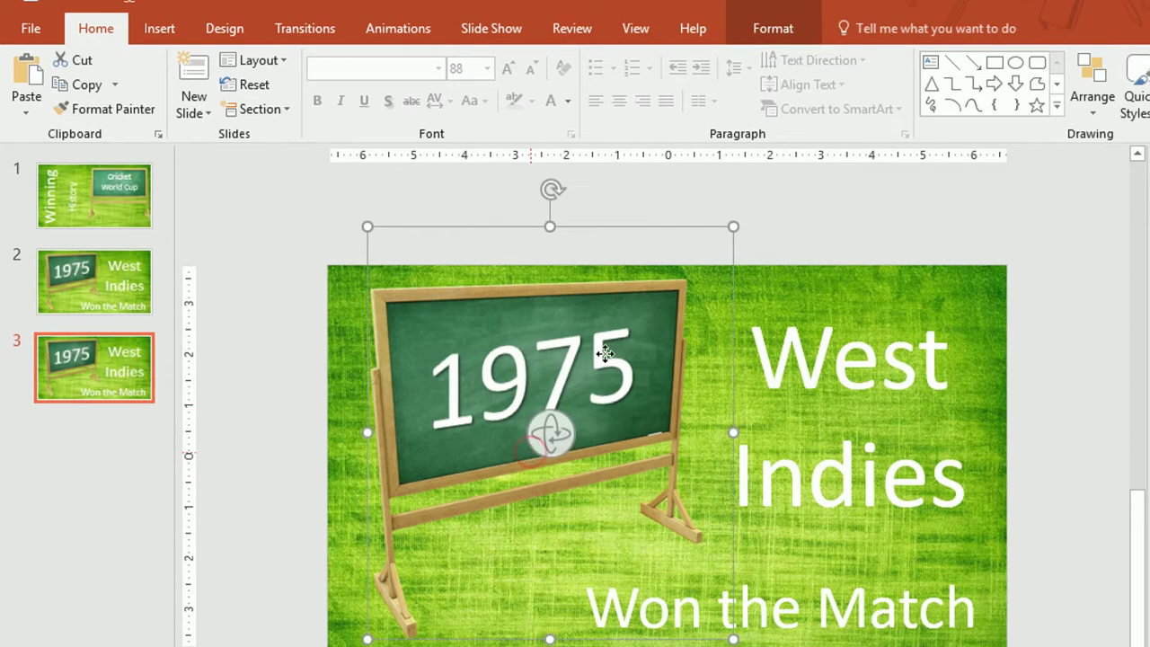
Step: Reset the chalkboard to Default View and give the 1975 text No Rotation
left_click(766, 33)
left_click(602, 117)
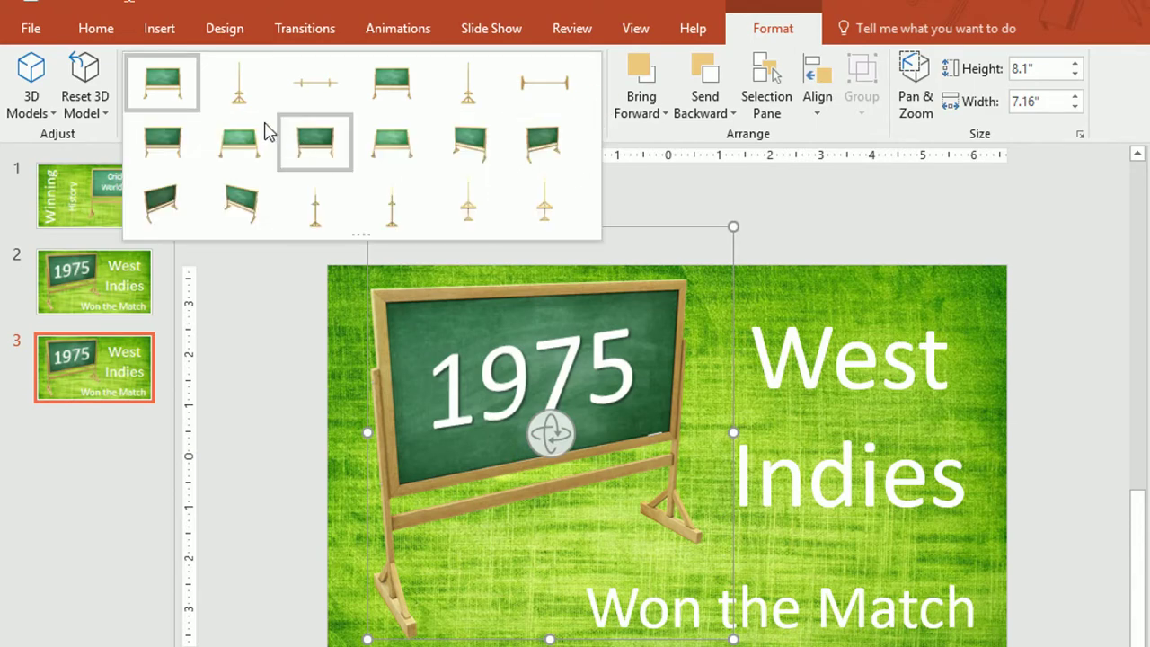
left_click(161, 81)
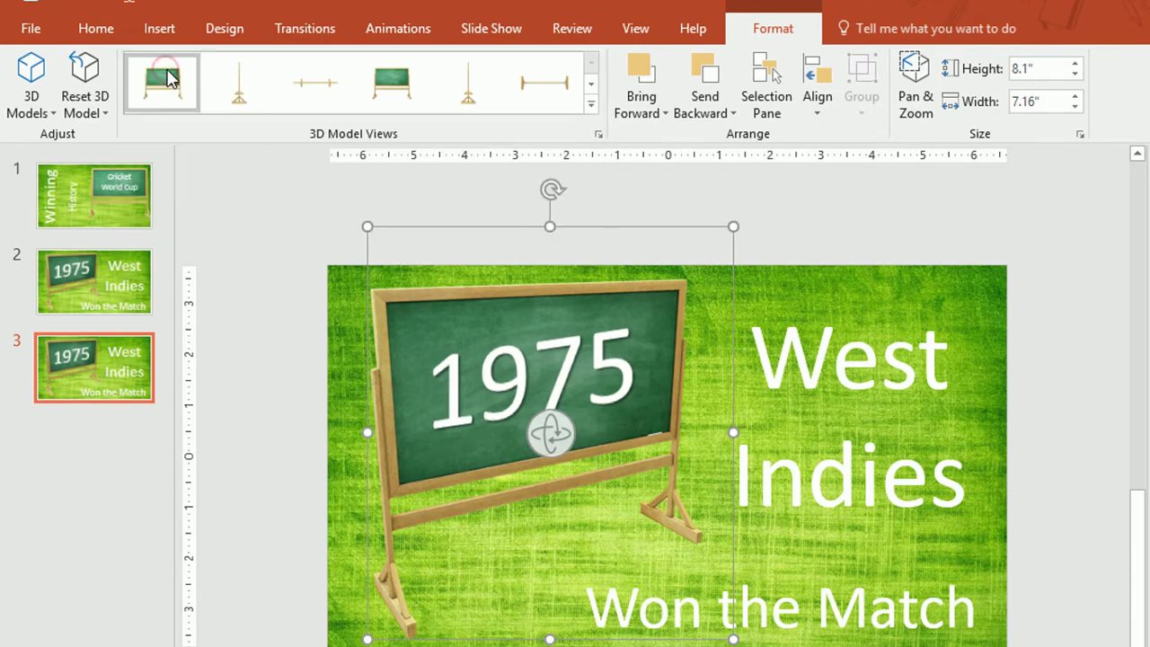
left_click(600, 363)
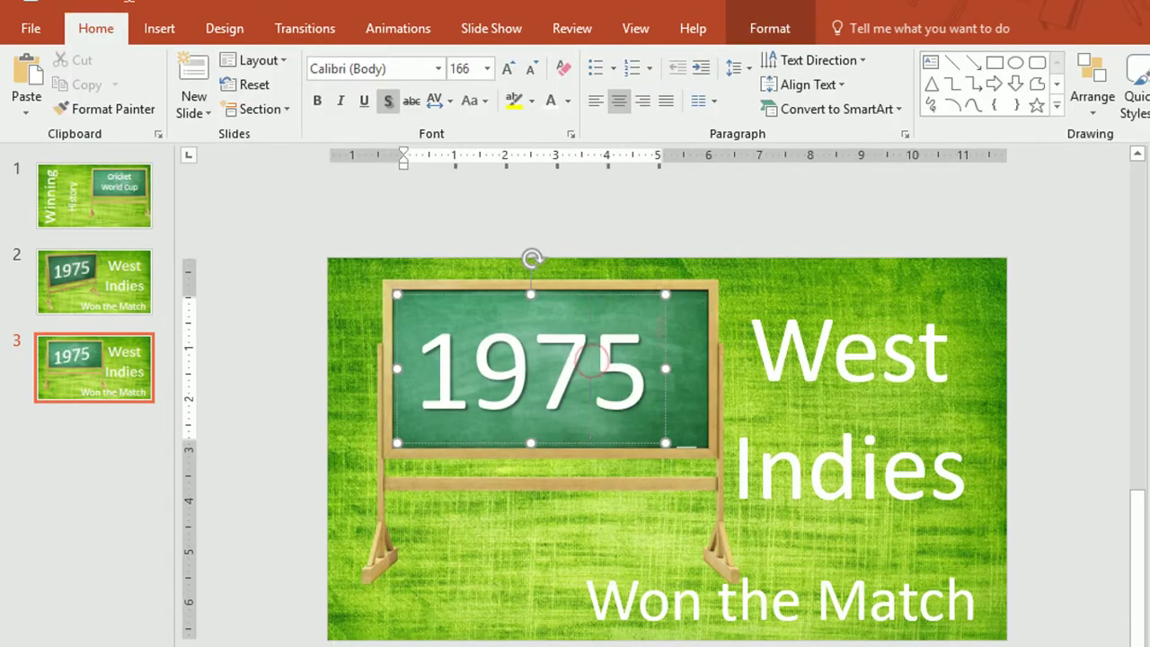
left_click(769, 28)
left_click(861, 109)
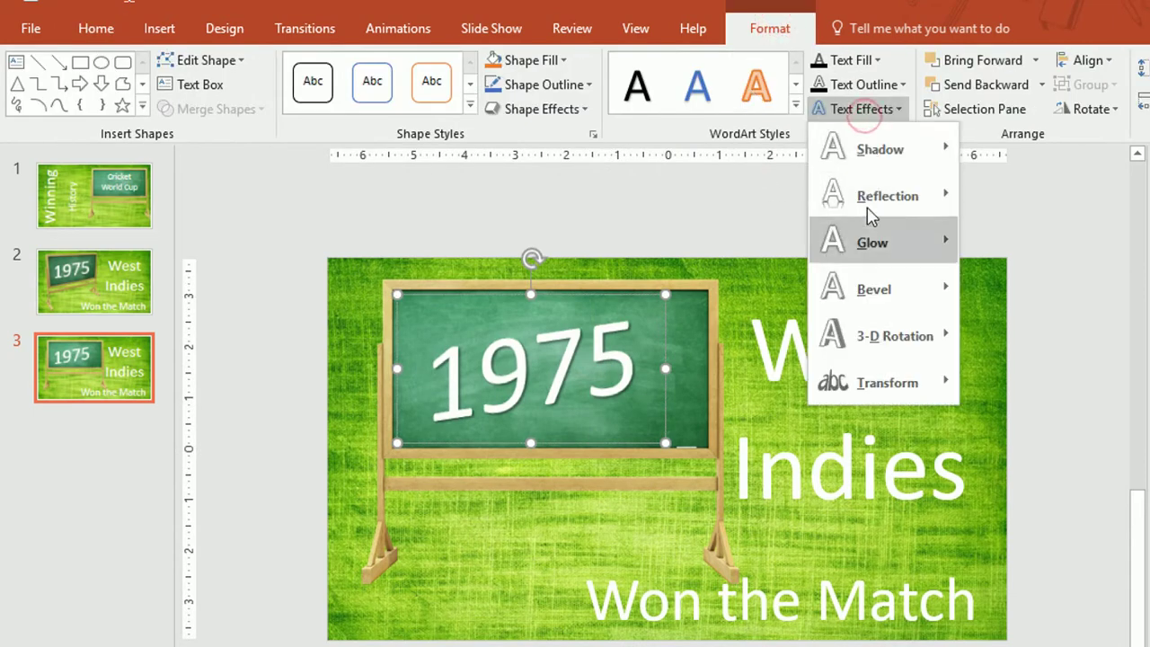
left_click(865, 335)
left_click(972, 197)
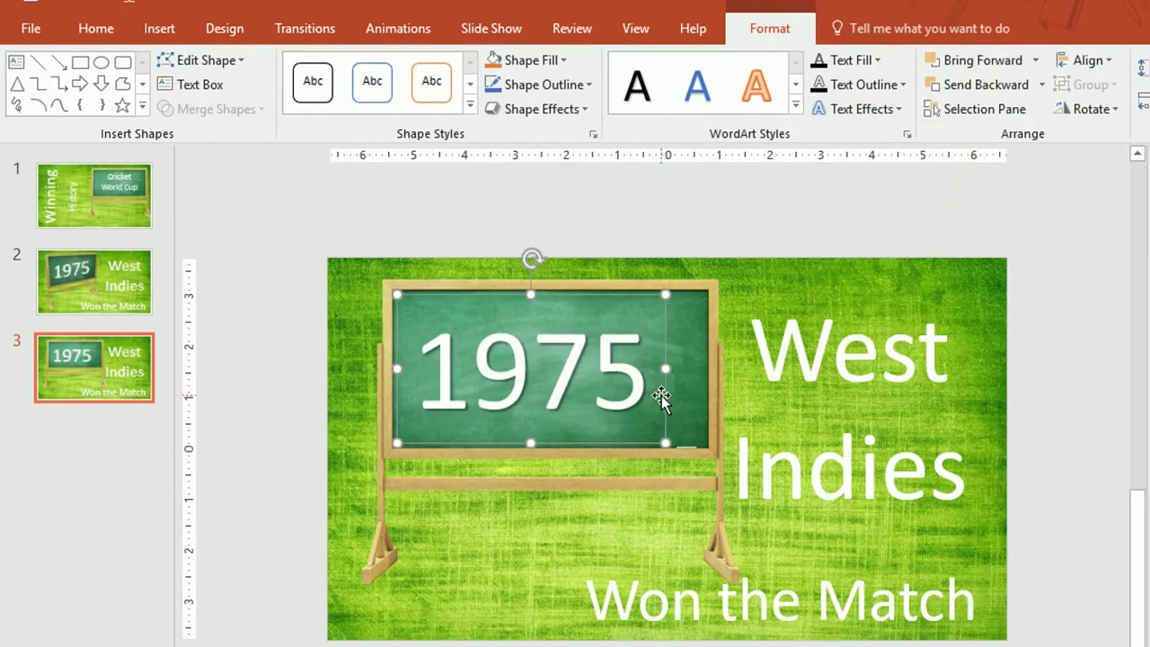
left_click(384, 339)
Step: Move the chalkboard right, West Indies to the left, and Won the Match top right
left_click(453, 355)
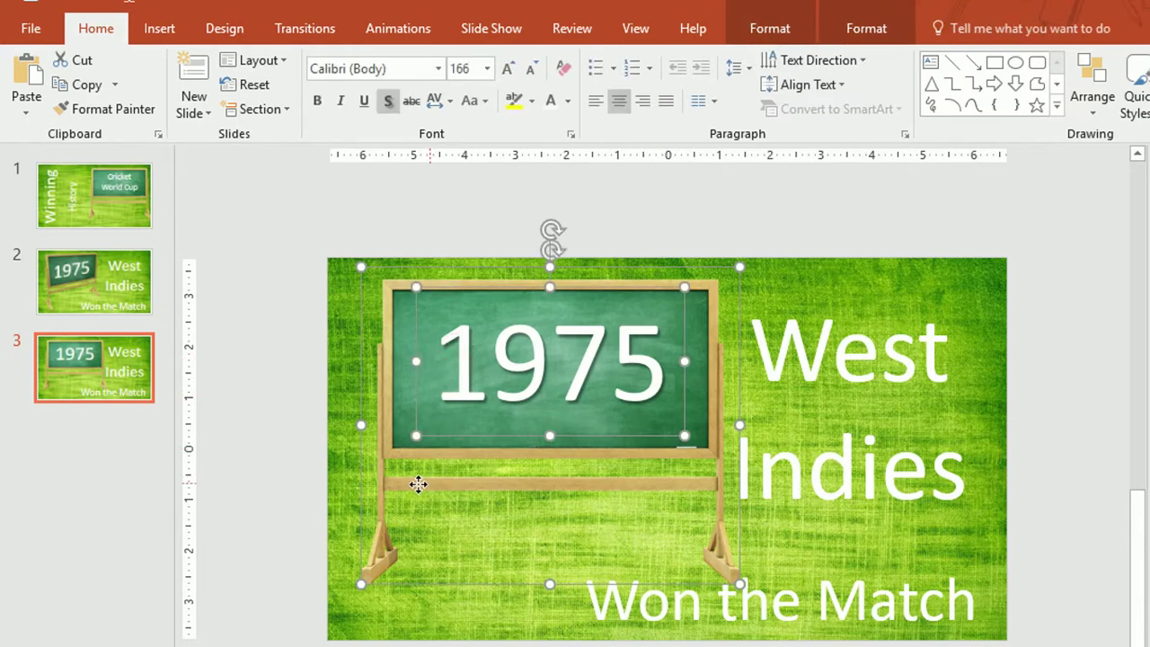
left_click_drag(417, 484, 677, 533)
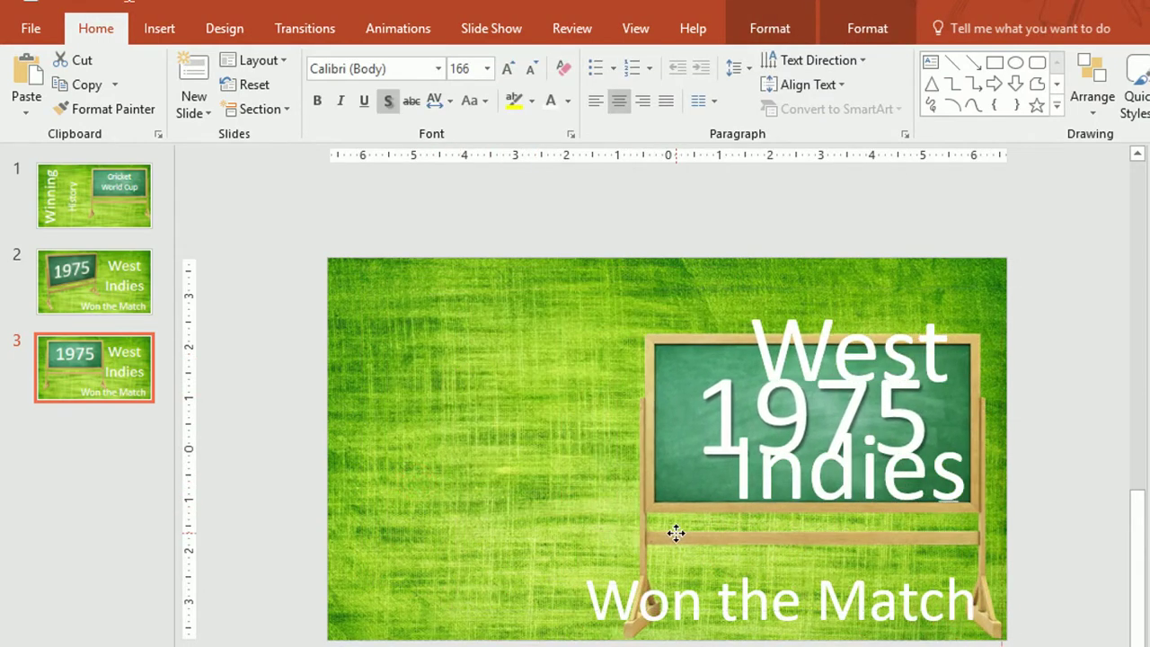
left_click(827, 330)
left_click_drag(820, 289, 434, 239)
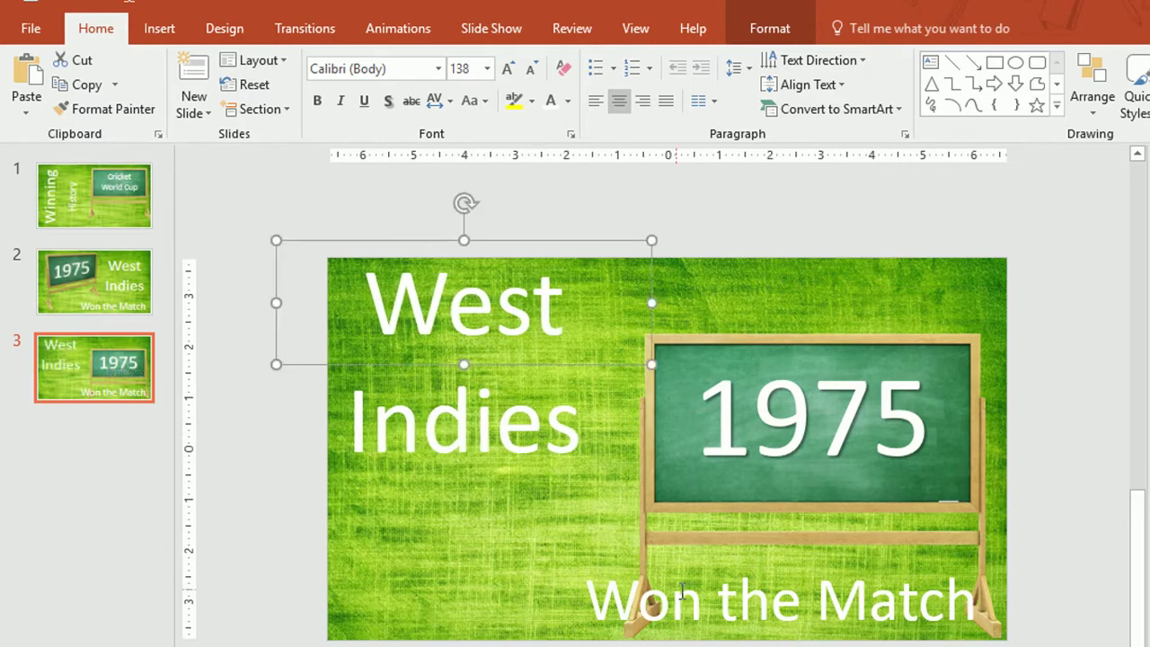
left_click(725, 634)
mouse_move(717, 640)
left_mouse_down()
mouse_move(741, 329)
mouse_move(731, 329)
left_mouse_up()
left_click(569, 470)
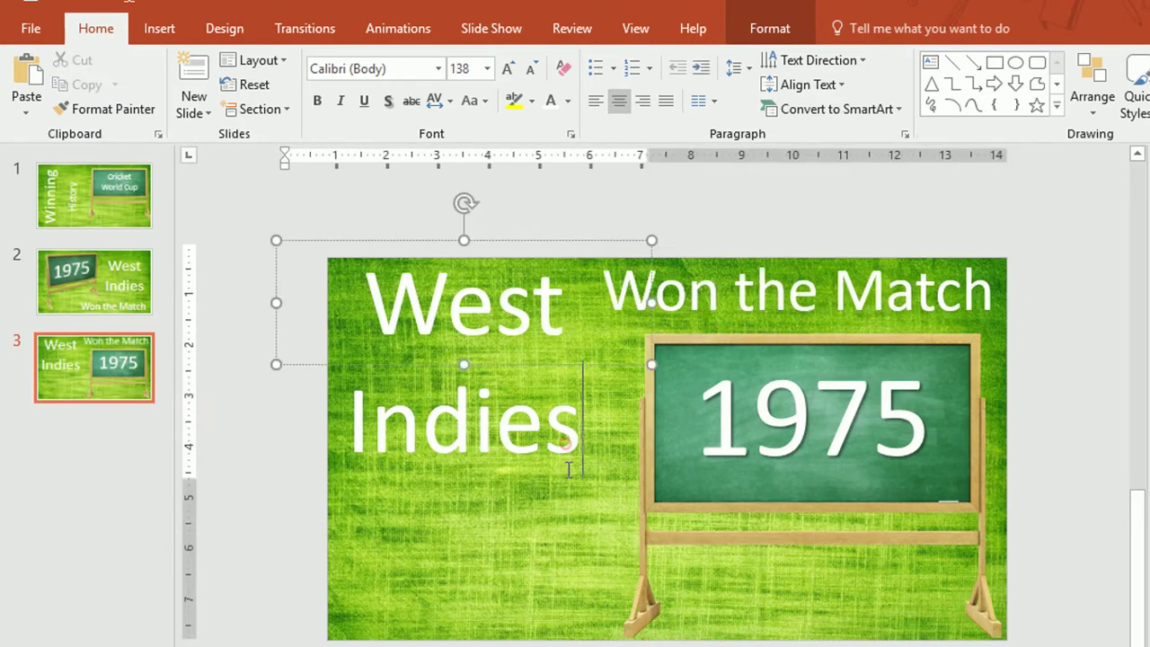
left_click_drag(549, 369, 561, 463)
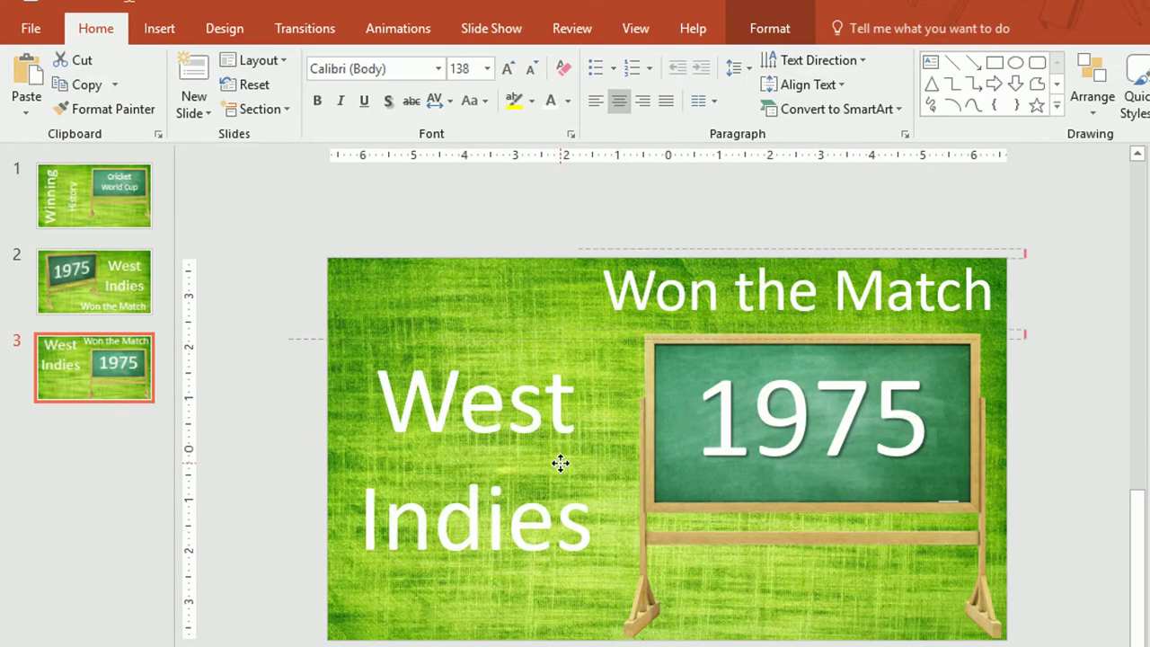
Step: Replace 1975 on the chalkboard with 1979, pasted as unformatted text
double_click(763, 432)
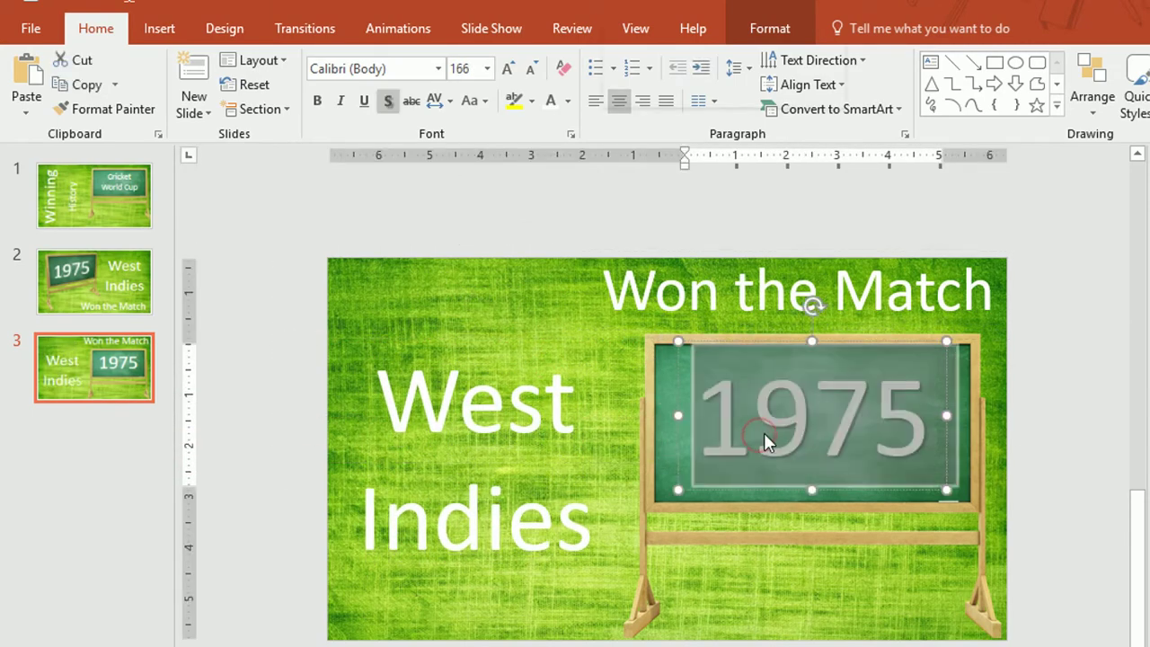
key("ctrl+alt+v")
double_click(600, 320)
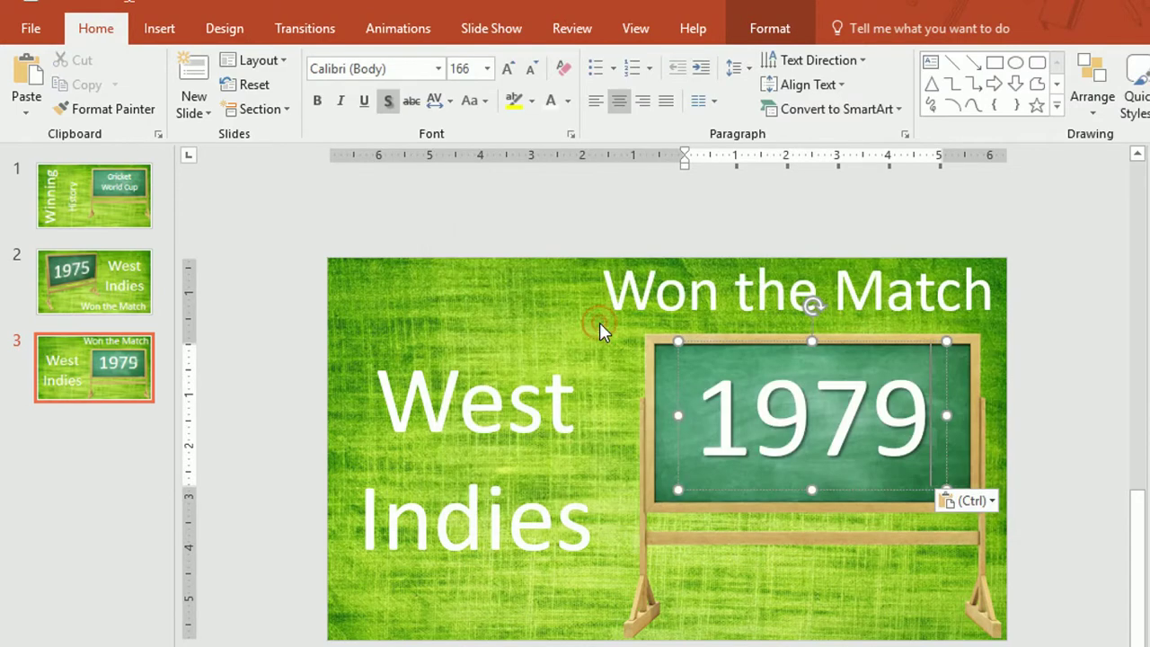
left_click(892, 225)
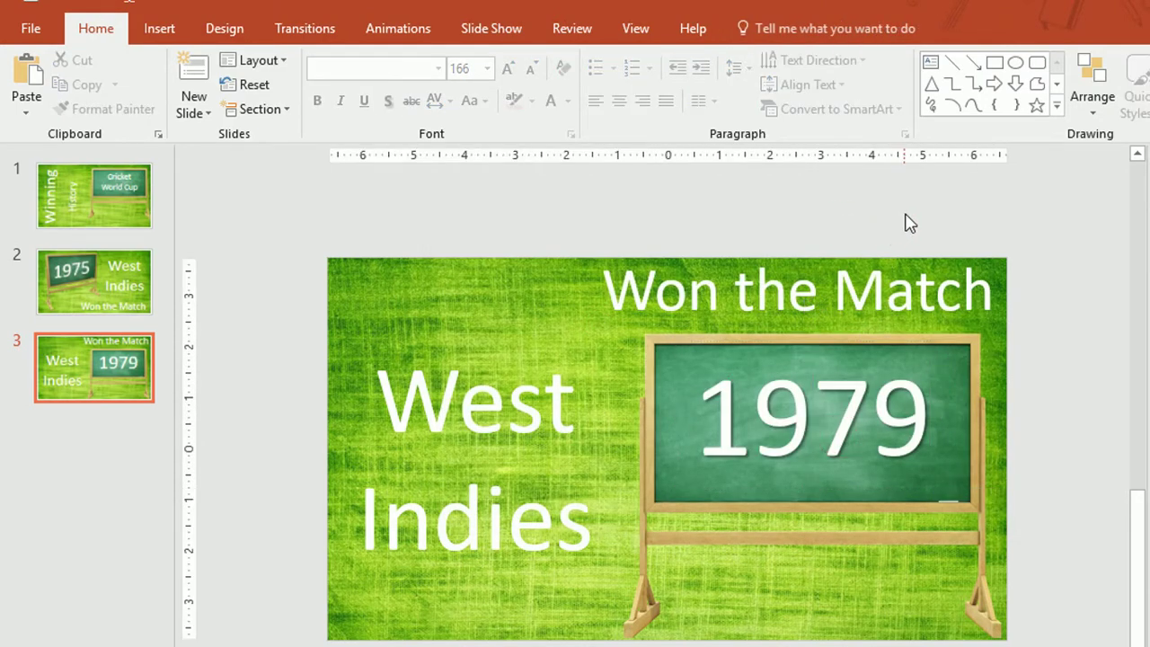
left_click(94, 367)
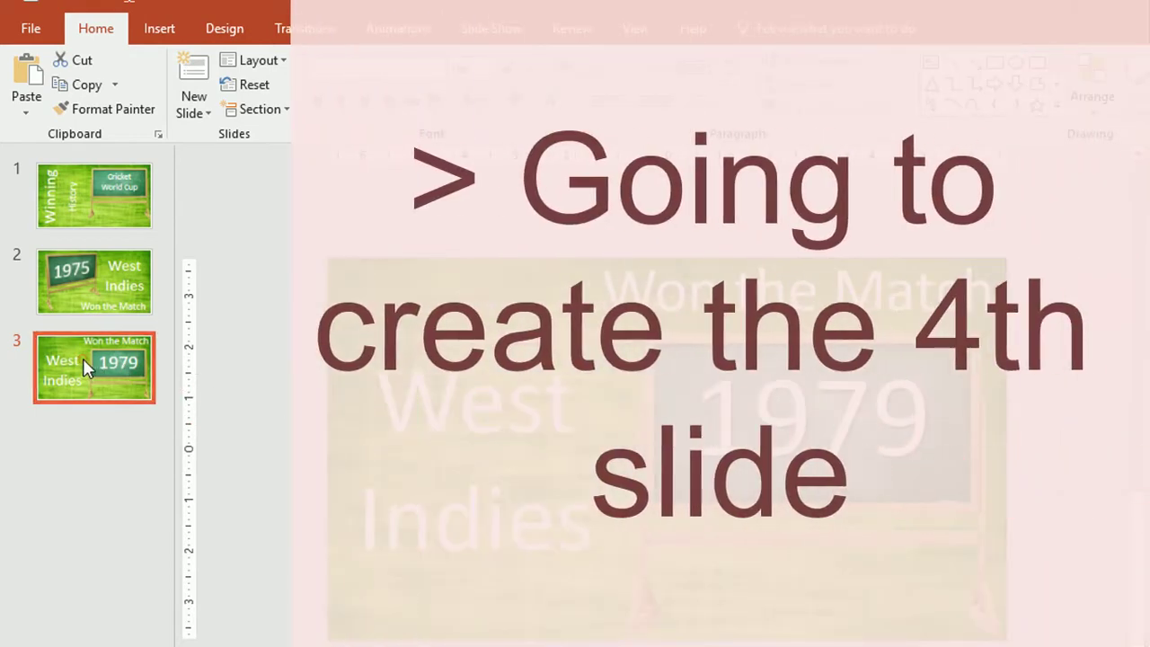
Step: Duplicate the 1979 slide 3 as slide 4 and select its West Indies text
right_click(82, 358)
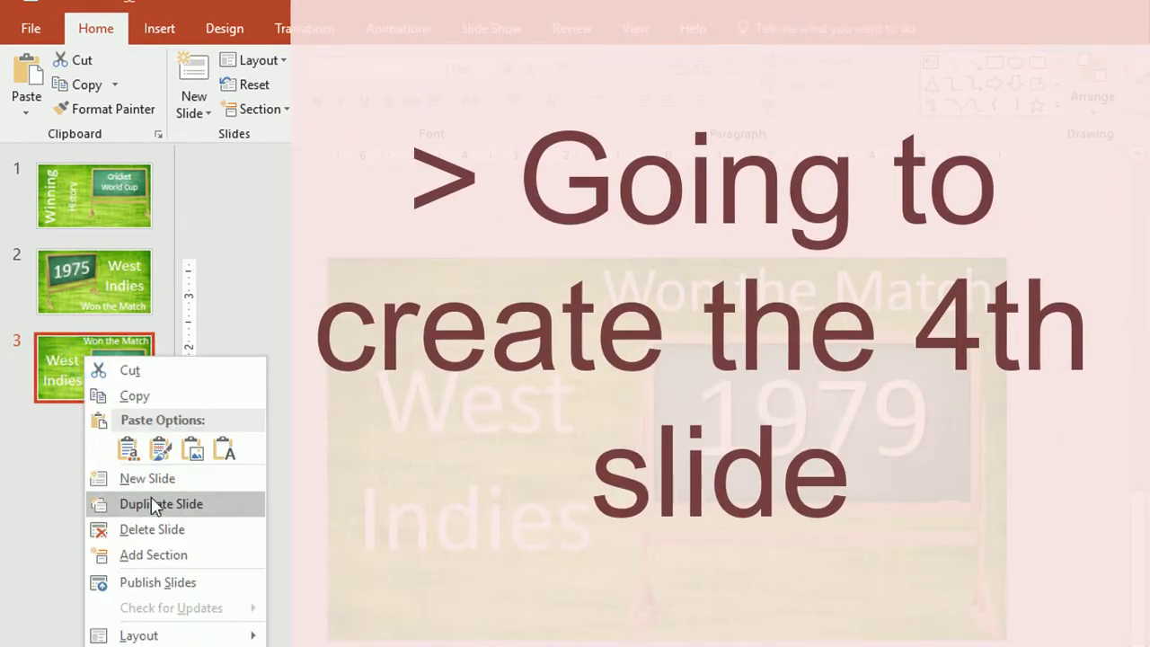
left_click(154, 504)
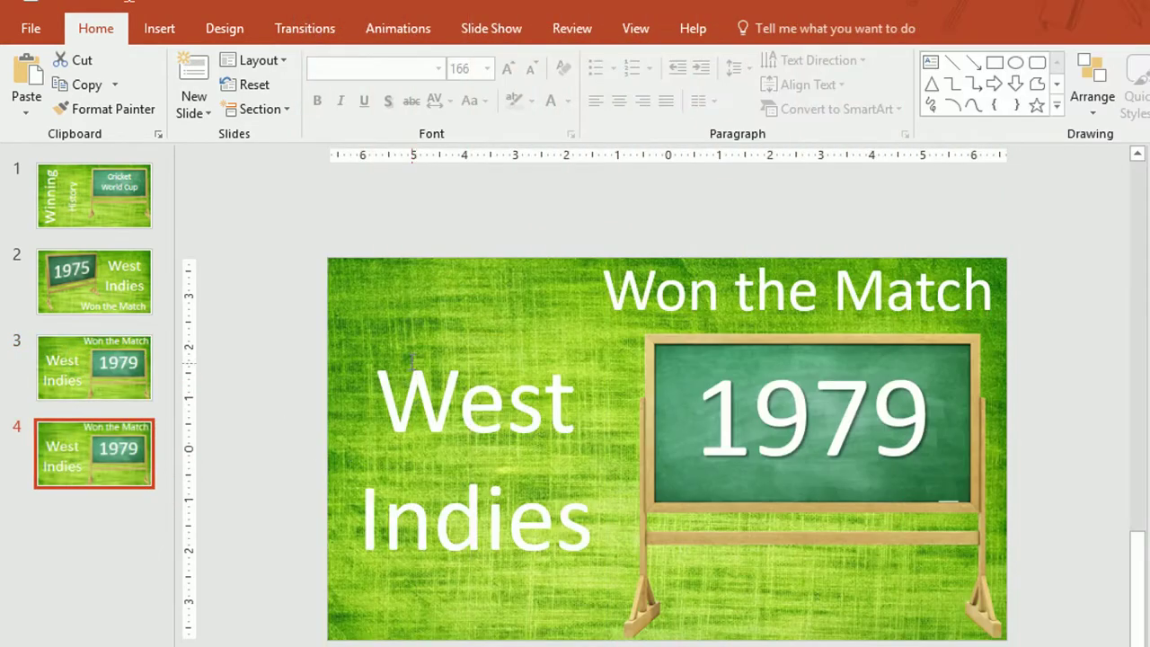
left_click_drag(375, 377, 550, 521)
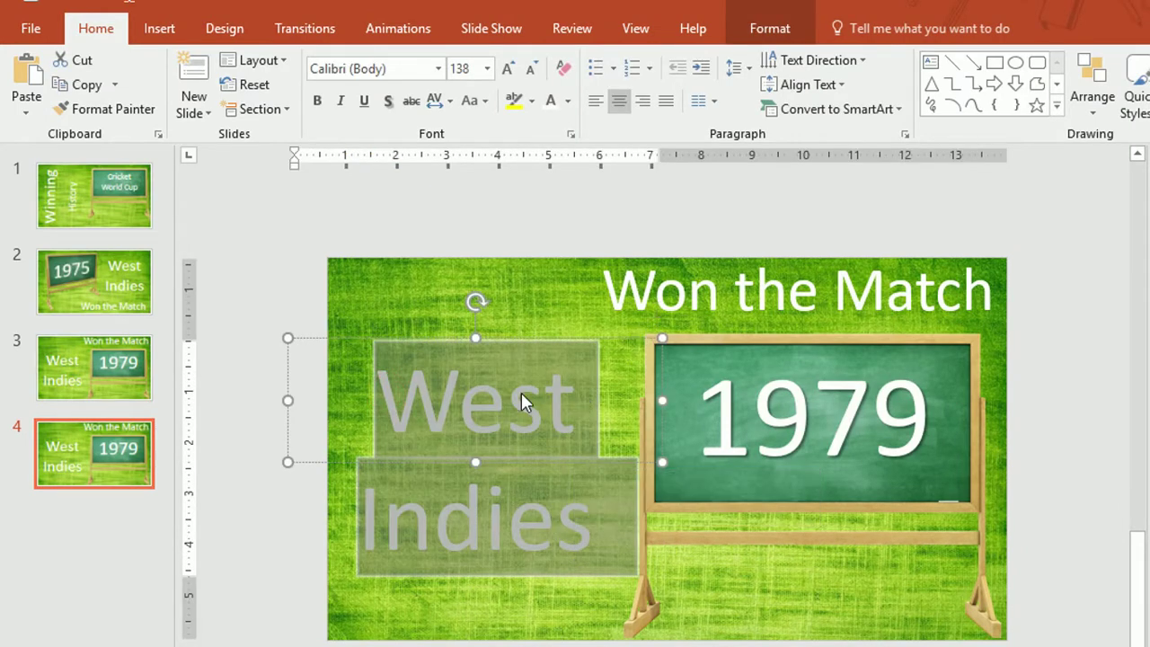
Step: Retype West Indies as India, narrow its box, and paste 1983 over 1979
type("India")
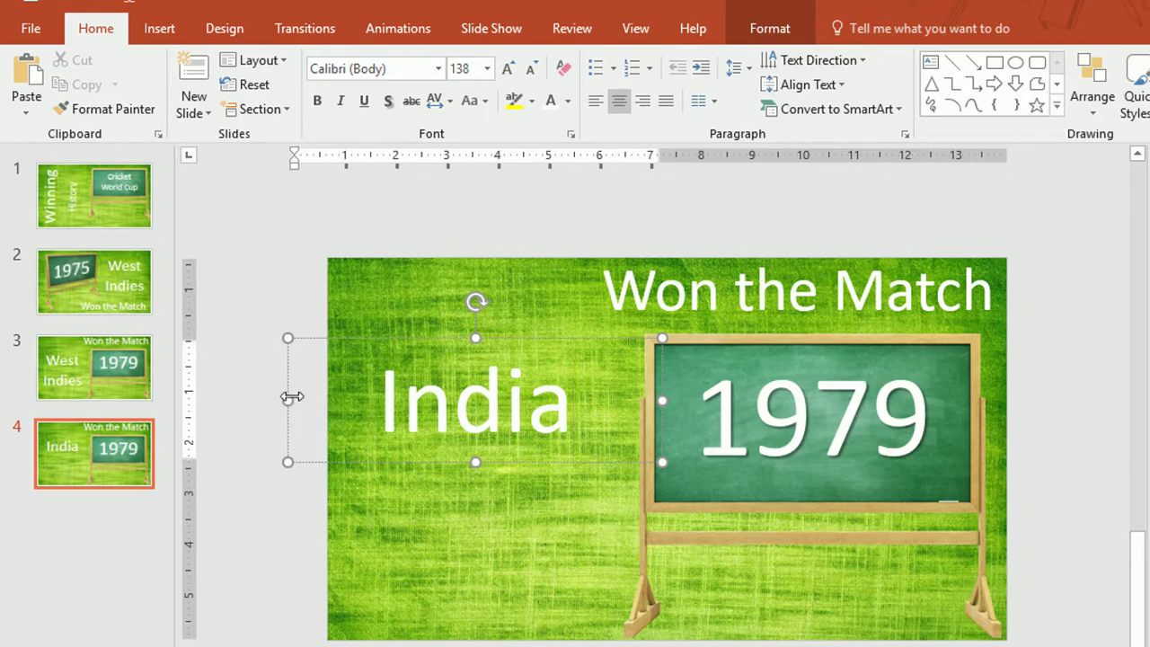
left_click_drag(292, 396, 340, 396)
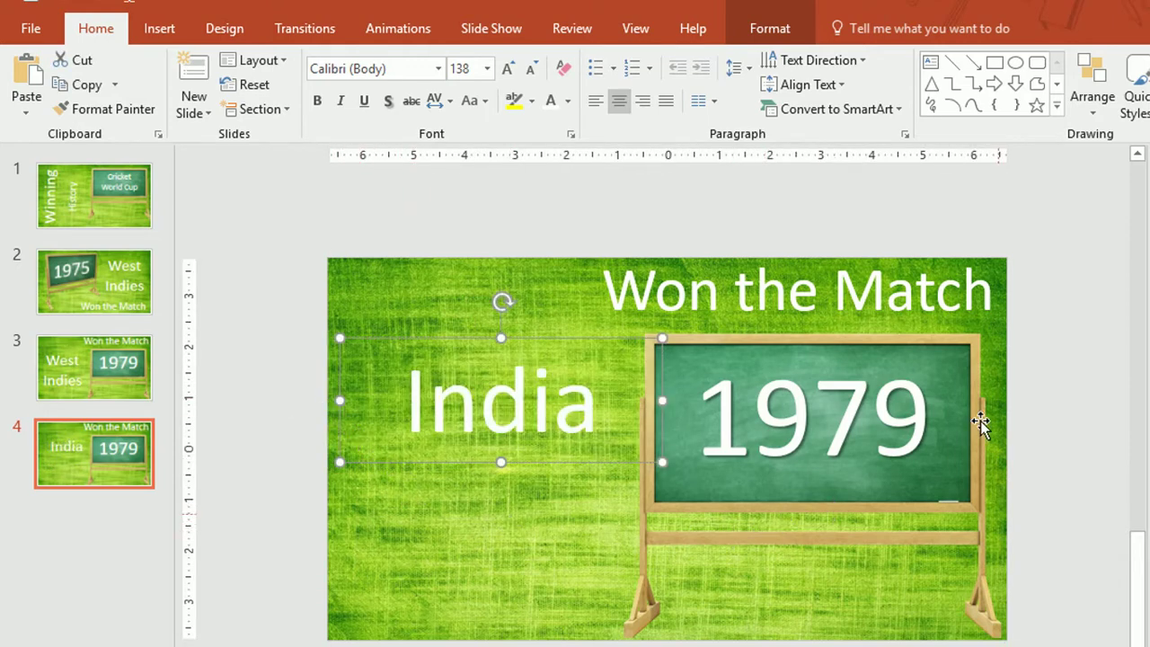
double_click(887, 418)
key("alt+e")
key("s")
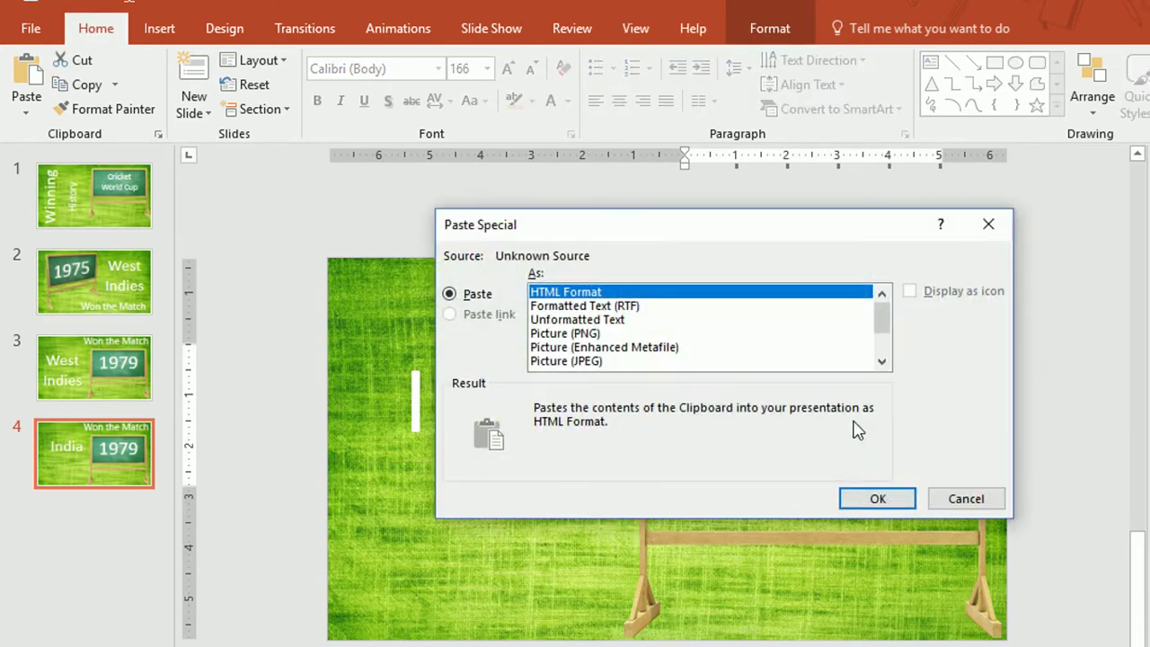
double_click(622, 320)
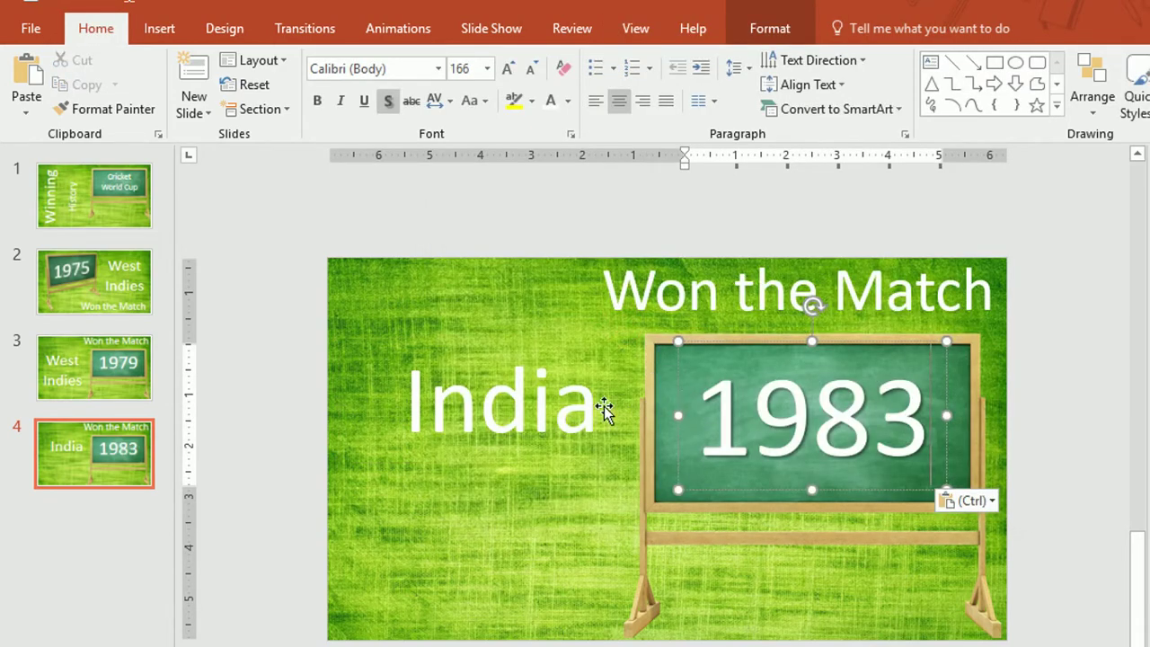
left_click(585, 442)
Step: Move India and Won the Match to the bottom, and the chalkboard with 1983 left
left_click_drag(600, 469, 573, 640)
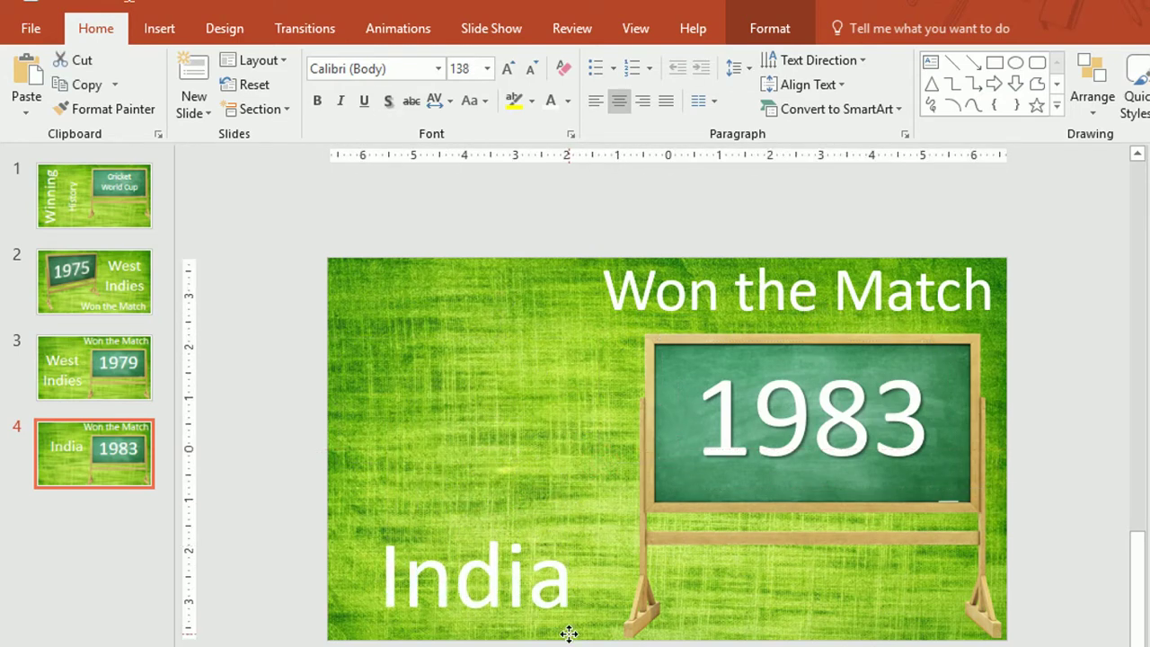
left_click(719, 296)
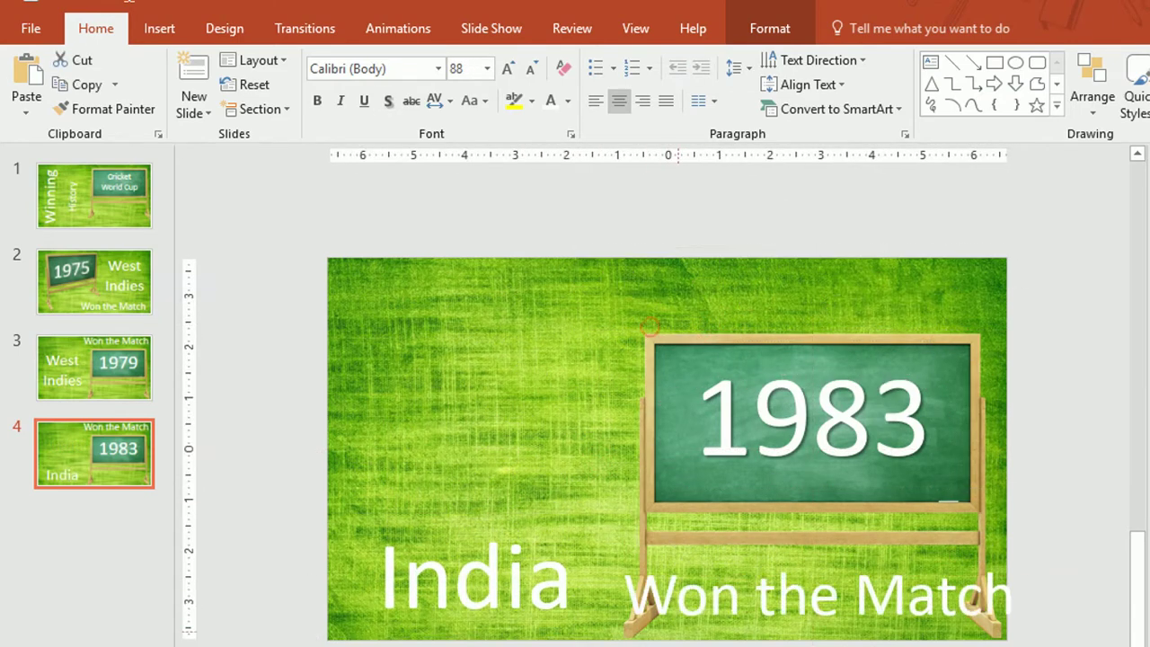
left_click_drag(656, 330, 699, 639)
left_click(682, 515)
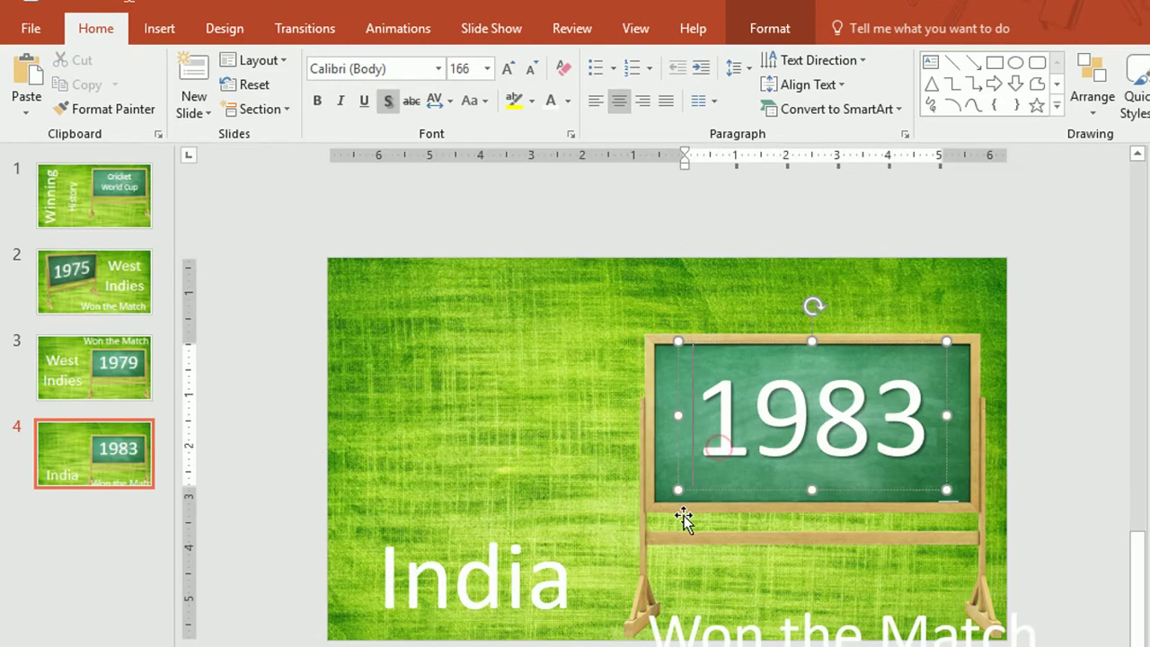
left_click(670, 314)
left_click(688, 404)
left_click(726, 403, "shift")
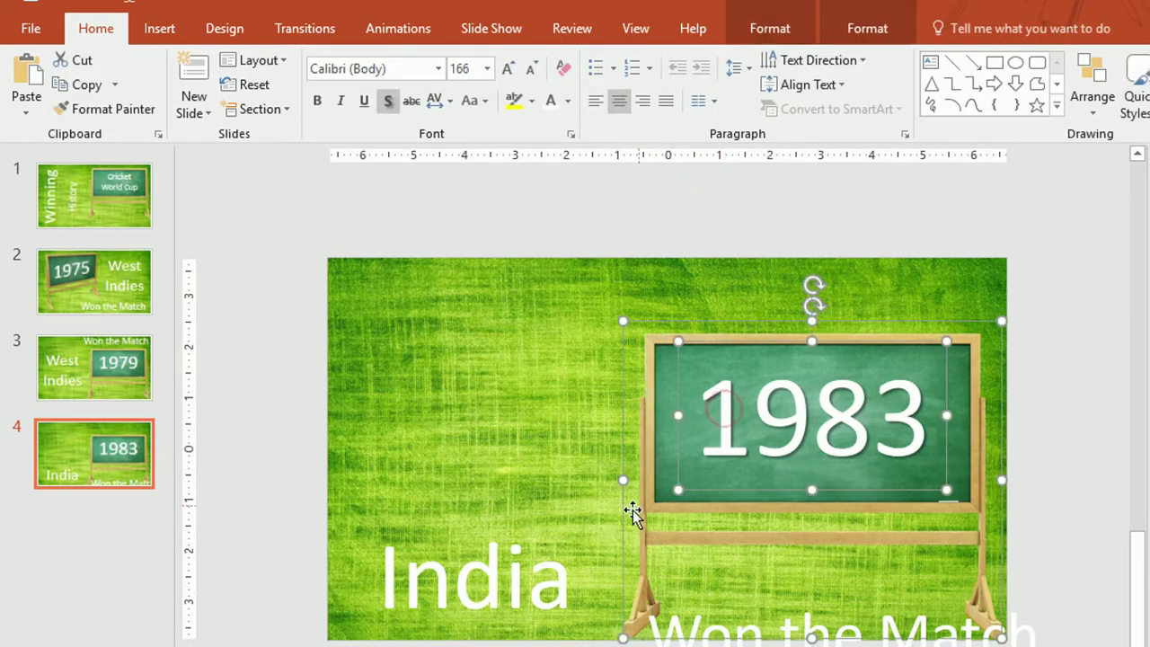
left_click_drag(621, 519, 347, 516)
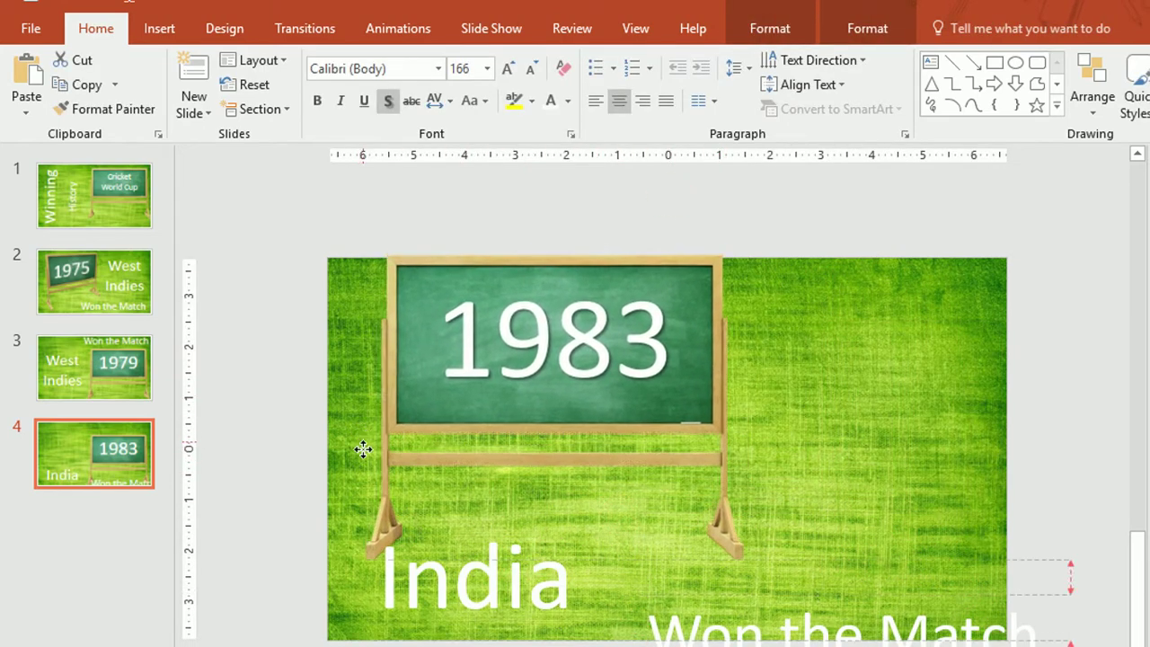
left_click_drag(345, 515, 342, 513)
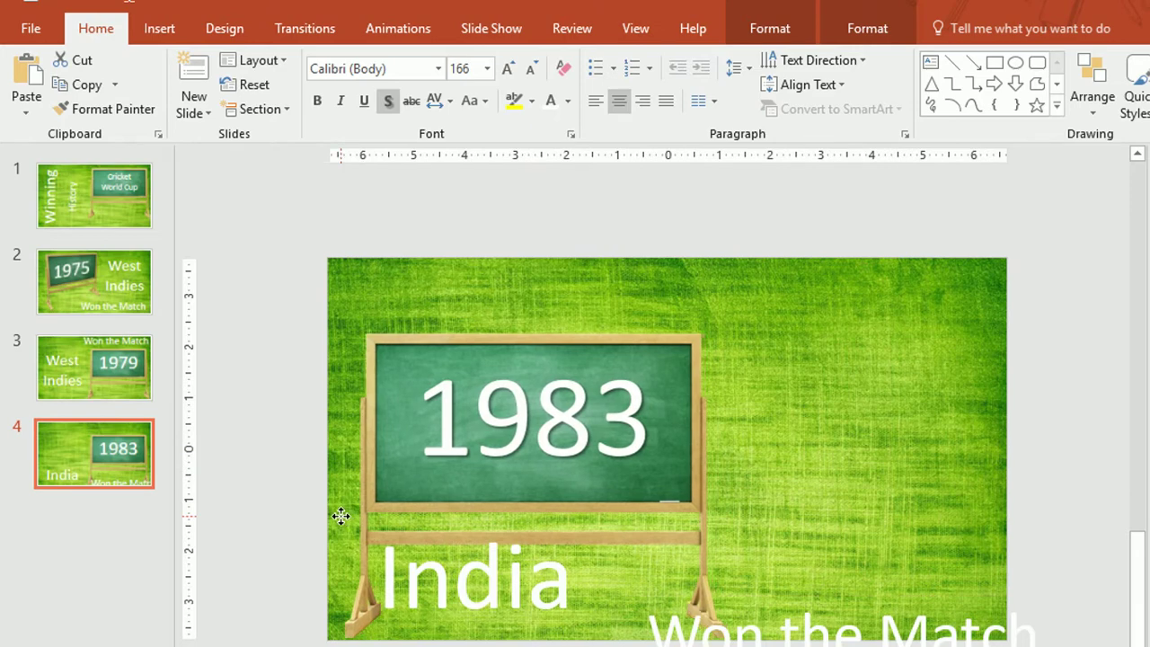
Step: Place India top right and split Won the Match onto two lines below it
left_click(342, 514)
left_click(345, 634)
left_click_drag(310, 612, 706, 354)
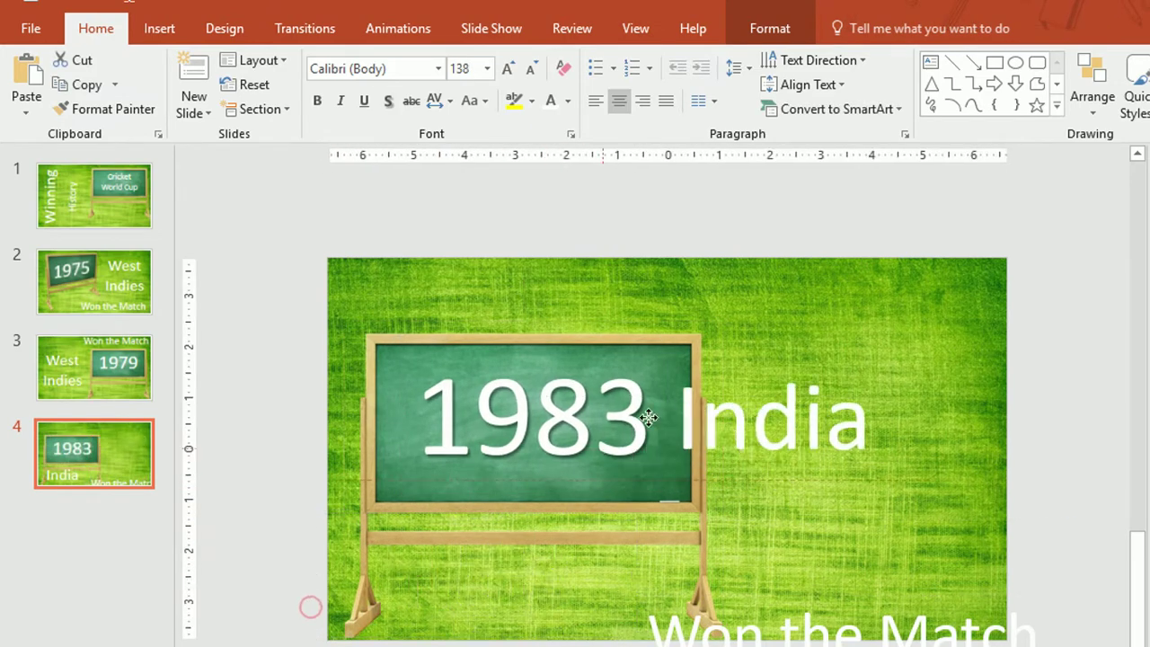
left_click(683, 635)
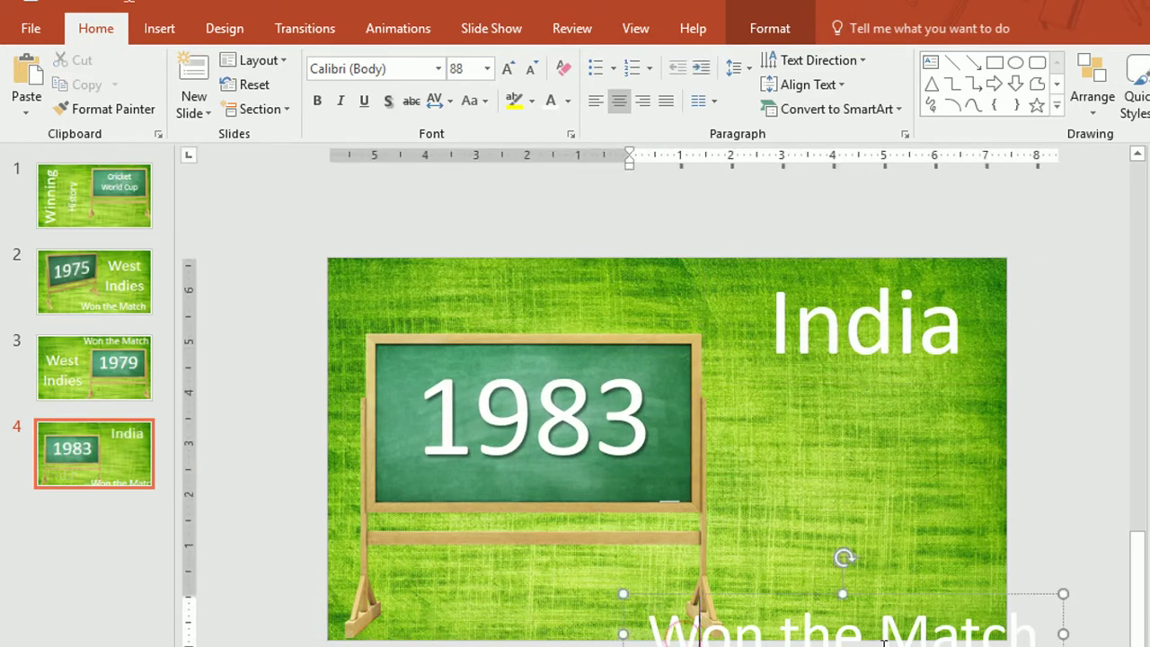
key("BackSpace")
key("Return")
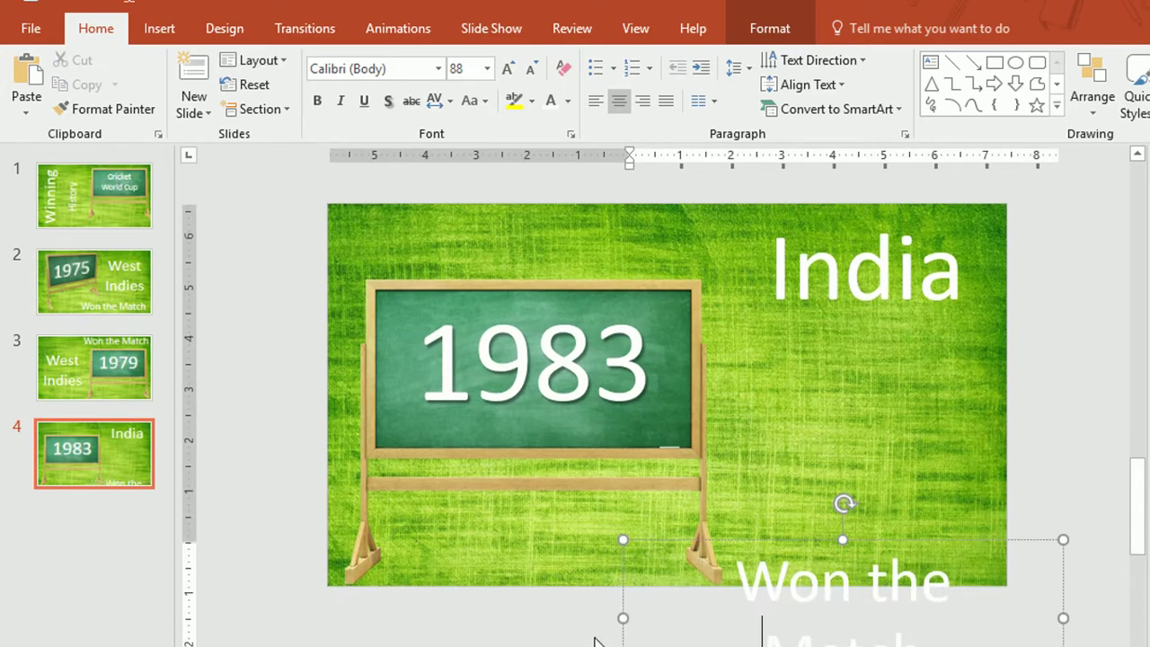
left_click_drag(619, 641, 649, 489)
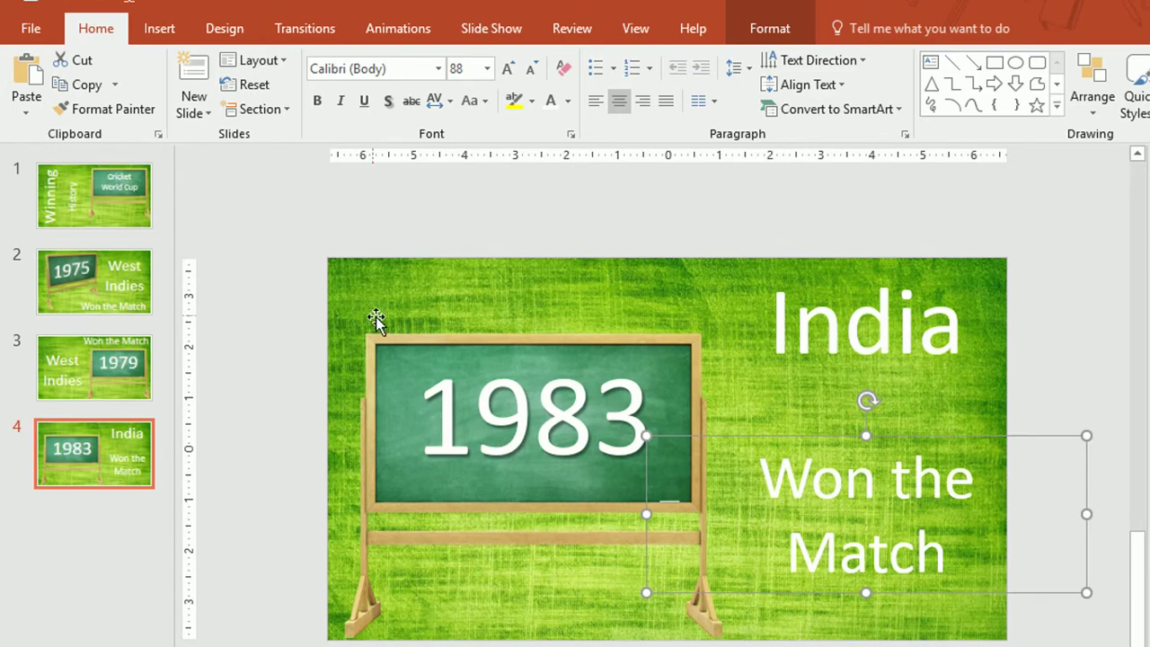
left_click(382, 353)
Step: Turn the chalkboard model to the Above Front Left 3D view
left_click(780, 32)
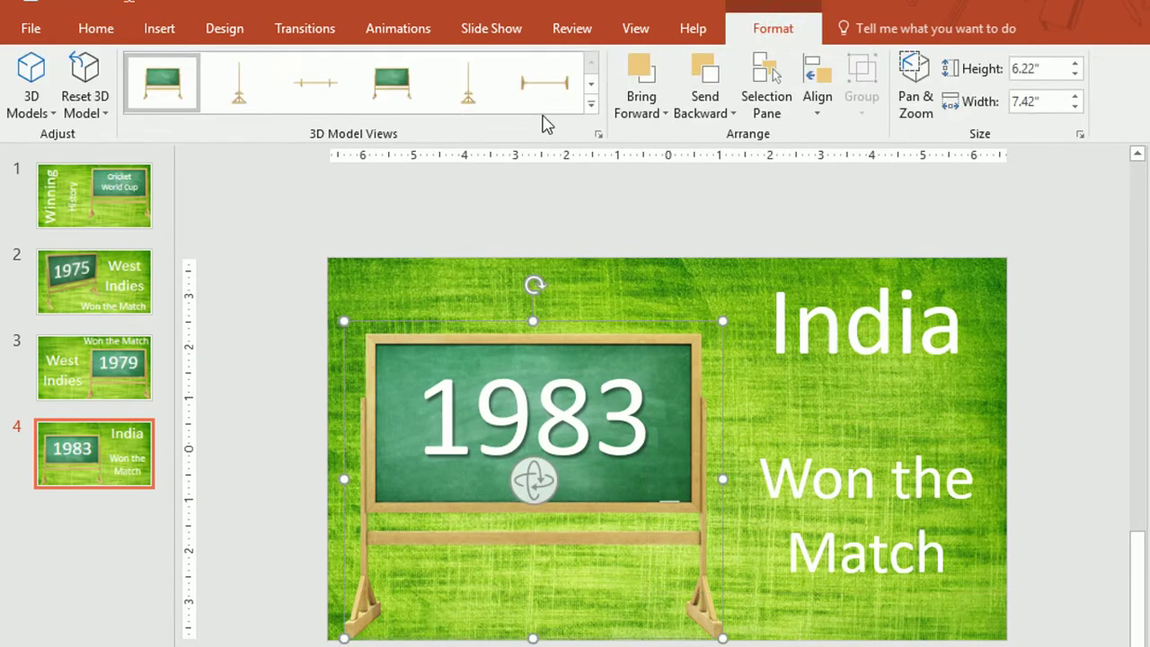
left_click(589, 112)
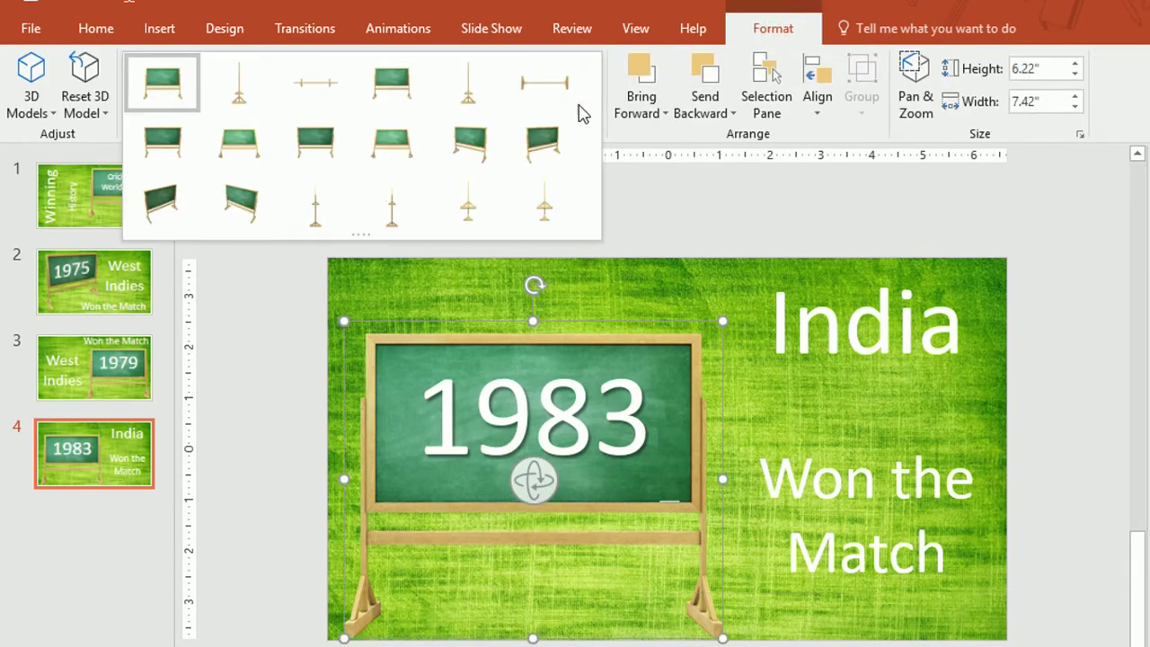
left_click(542, 141)
Step: Apply a 3-D rotation preset to the 1983 text and shift it slightly left
left_click(526, 418)
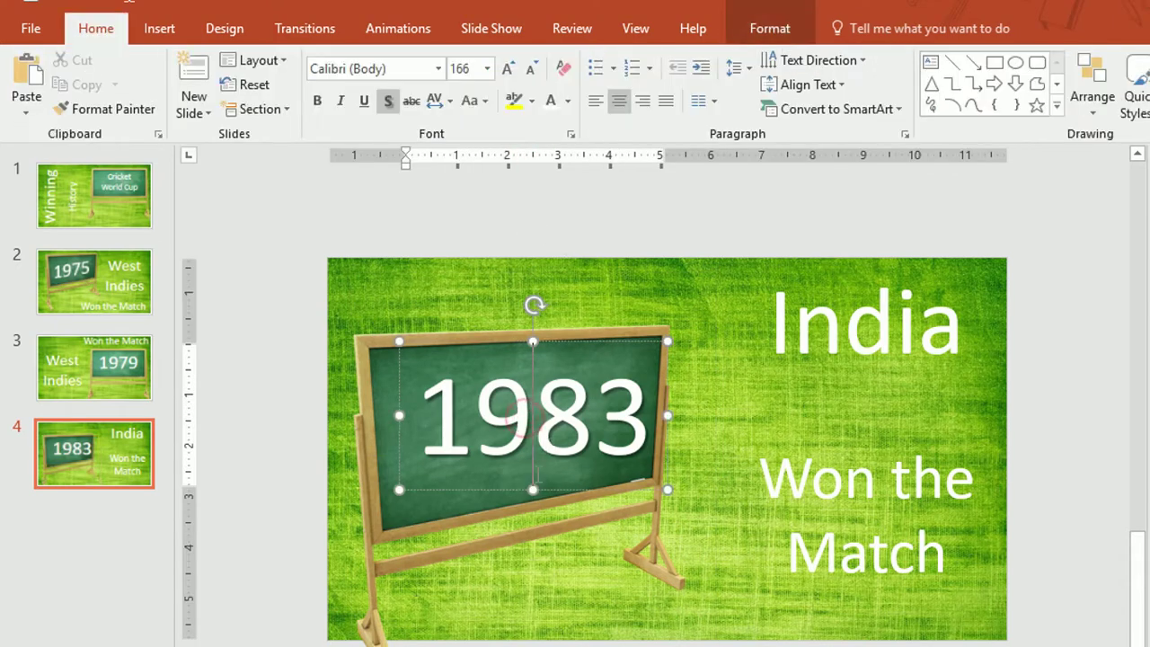
key("ctrl+a")
left_click(770, 28)
left_click(884, 109)
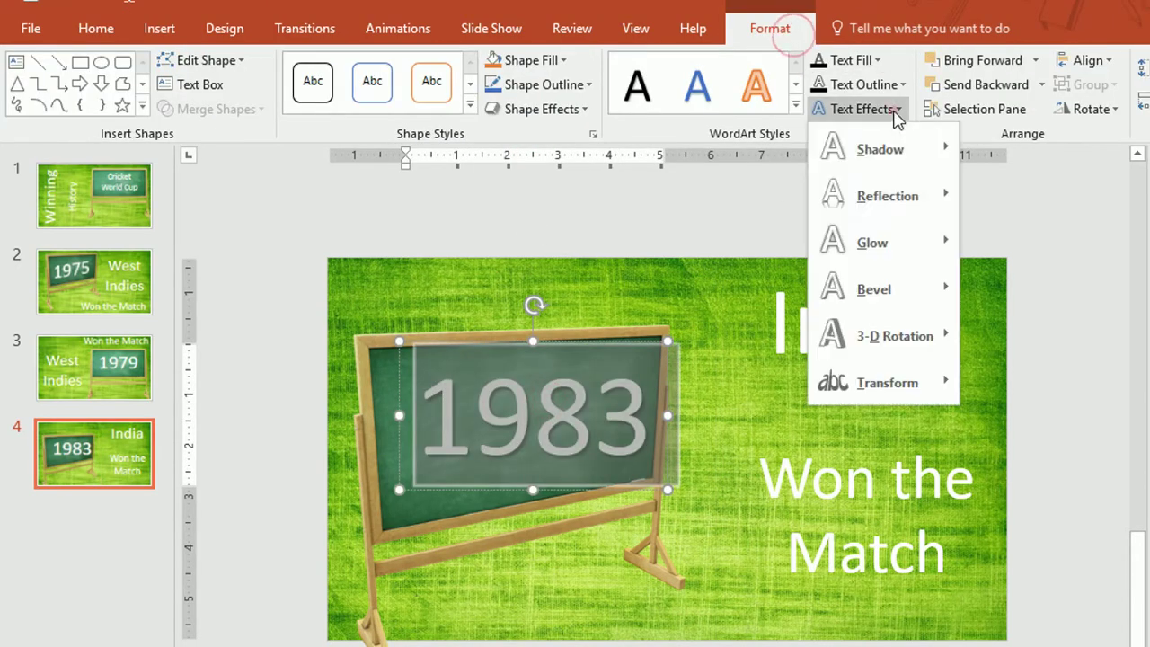
mouse_move(925, 339)
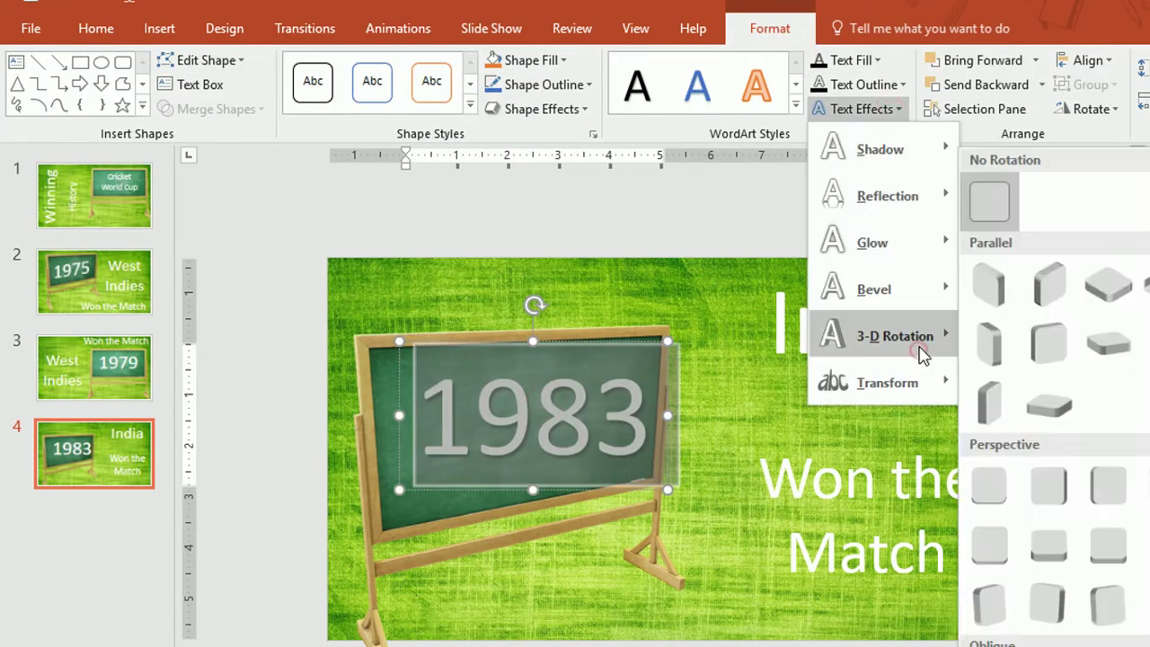
left_click(1060, 347)
left_click_drag(479, 489, 459, 489)
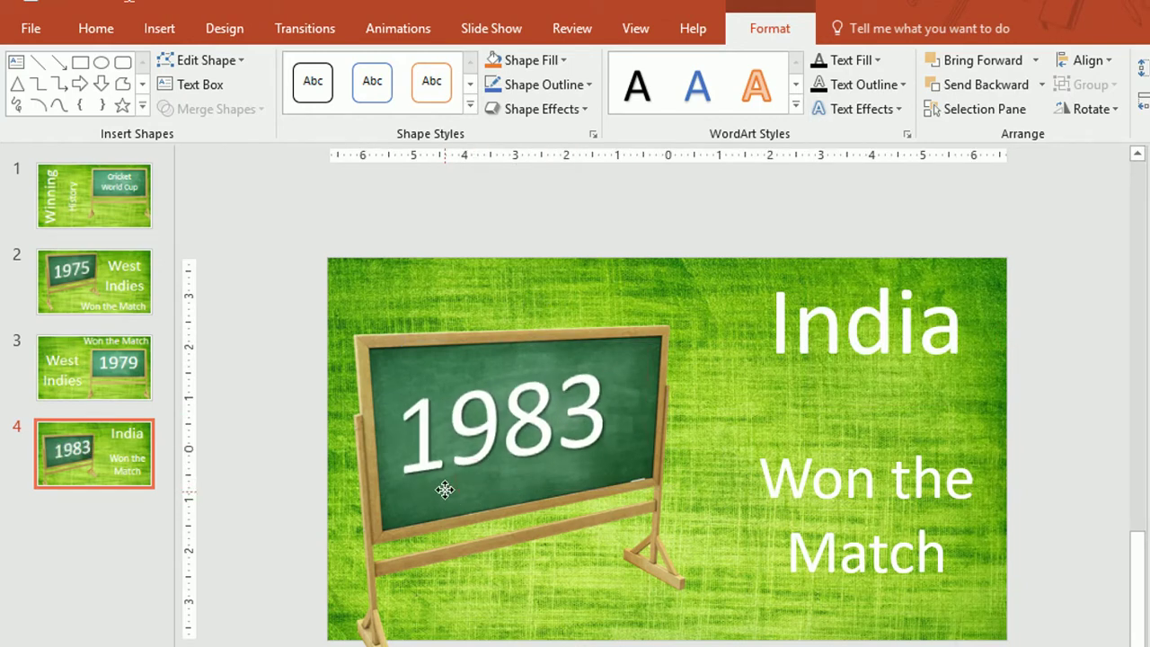
left_click(357, 387)
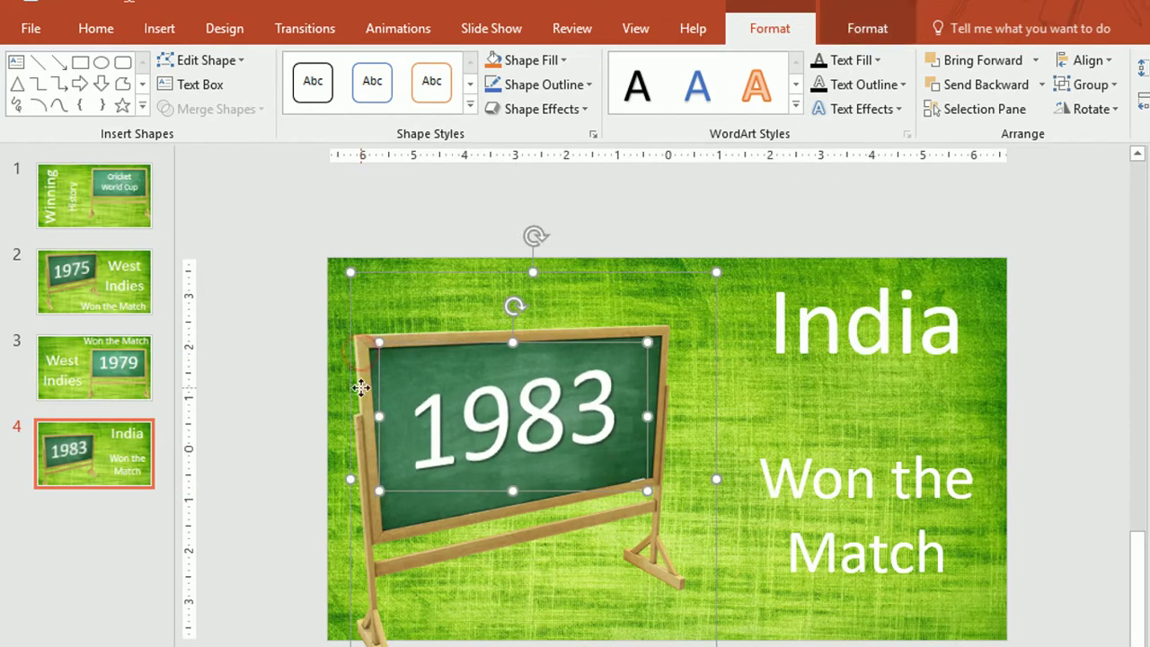
Step: Move the chalkboard up-left and enlarge India to 199 pt
left_click_drag(357, 386, 347, 334)
left_click(893, 178)
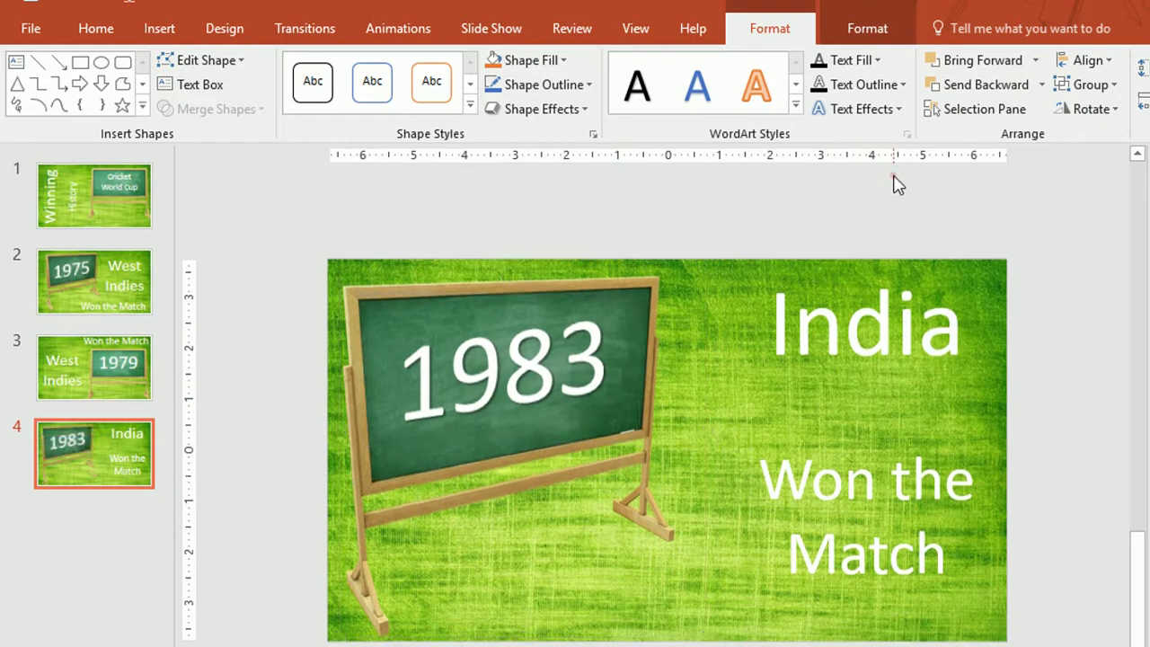
left_click(867, 347)
left_click_drag(768, 335, 955, 339)
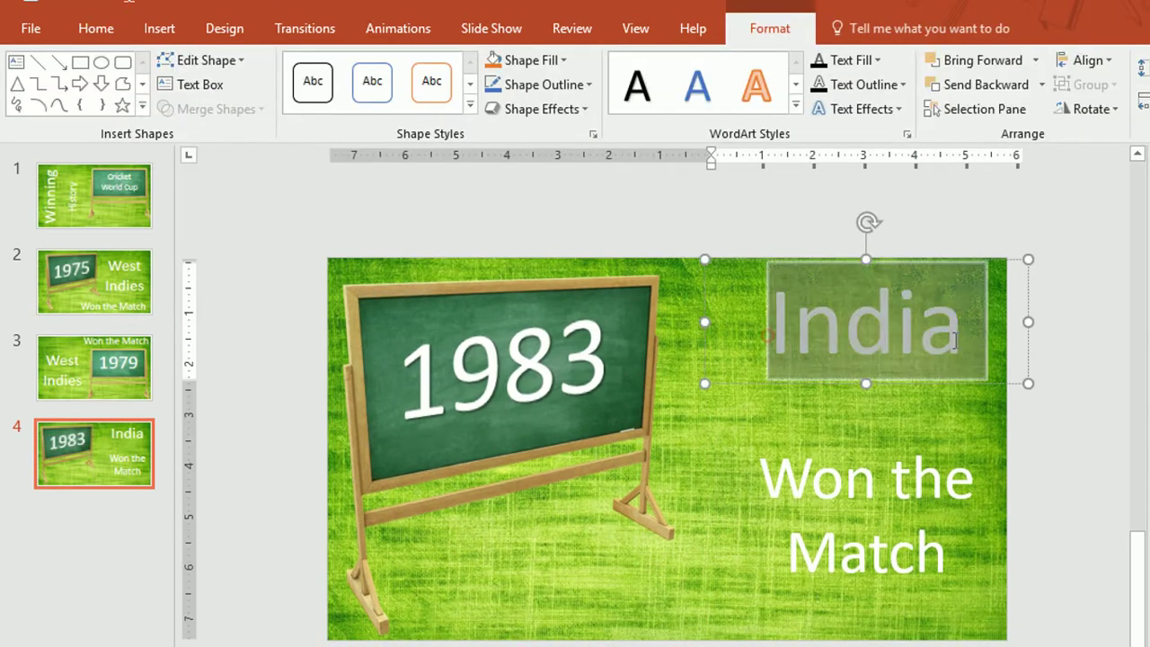
left_click(96, 29)
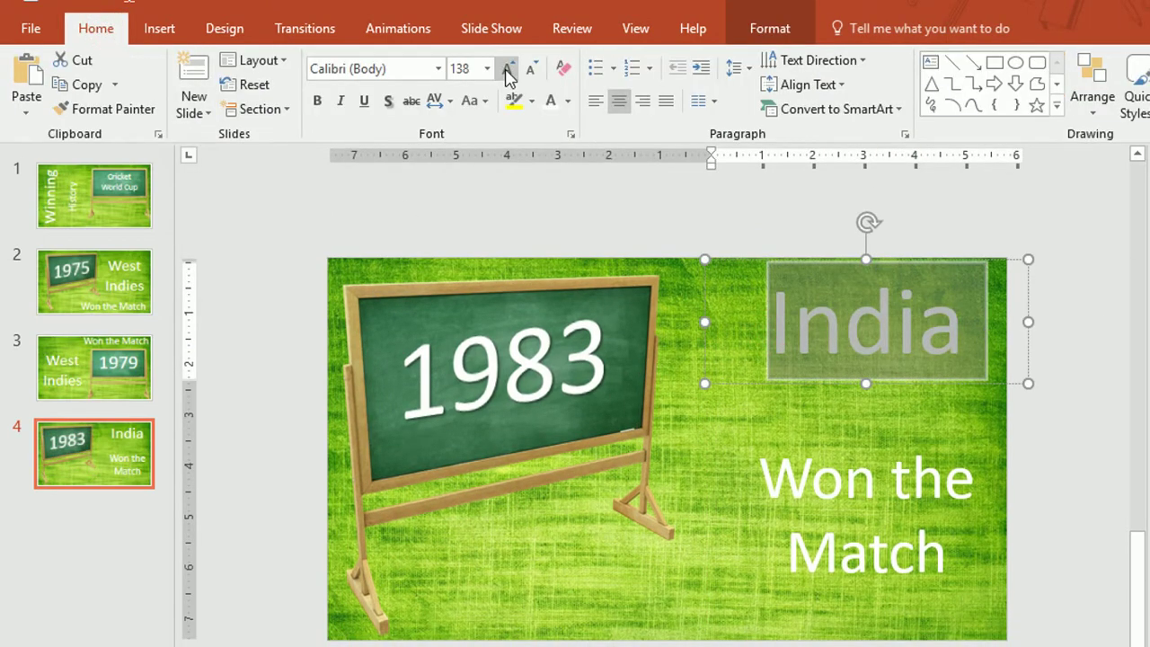
left_click(508, 71)
Step: Nudge India and Won the Match slightly left and down
left_click(699, 376)
left_click(802, 363)
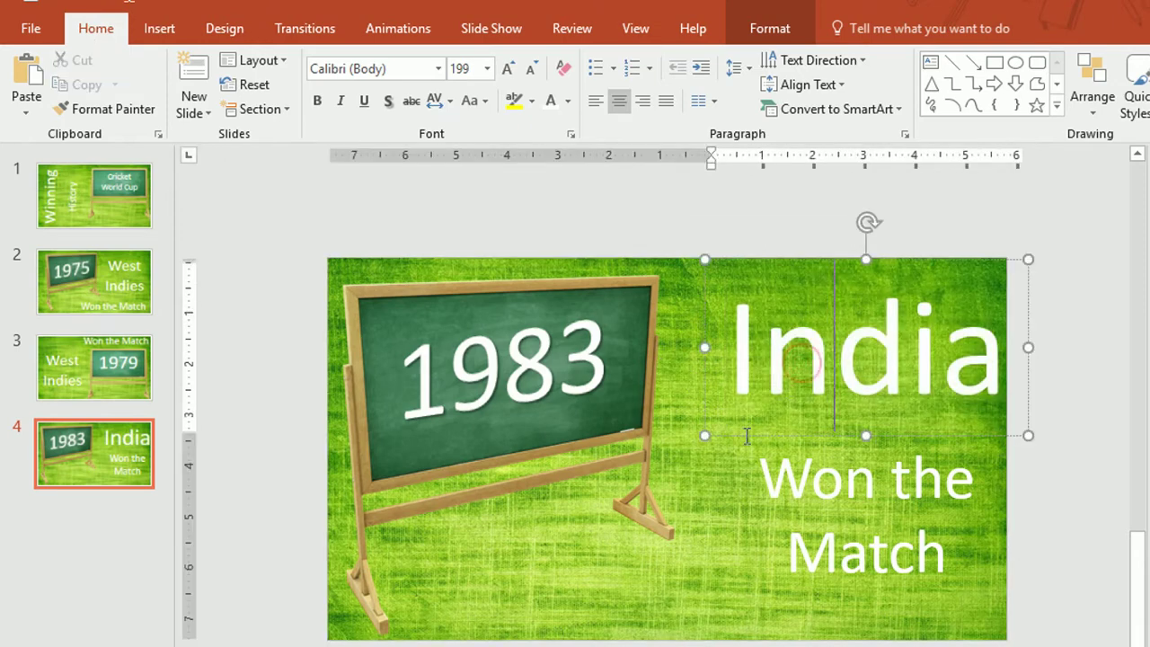
left_click_drag(742, 434, 711, 442)
left_click(824, 540)
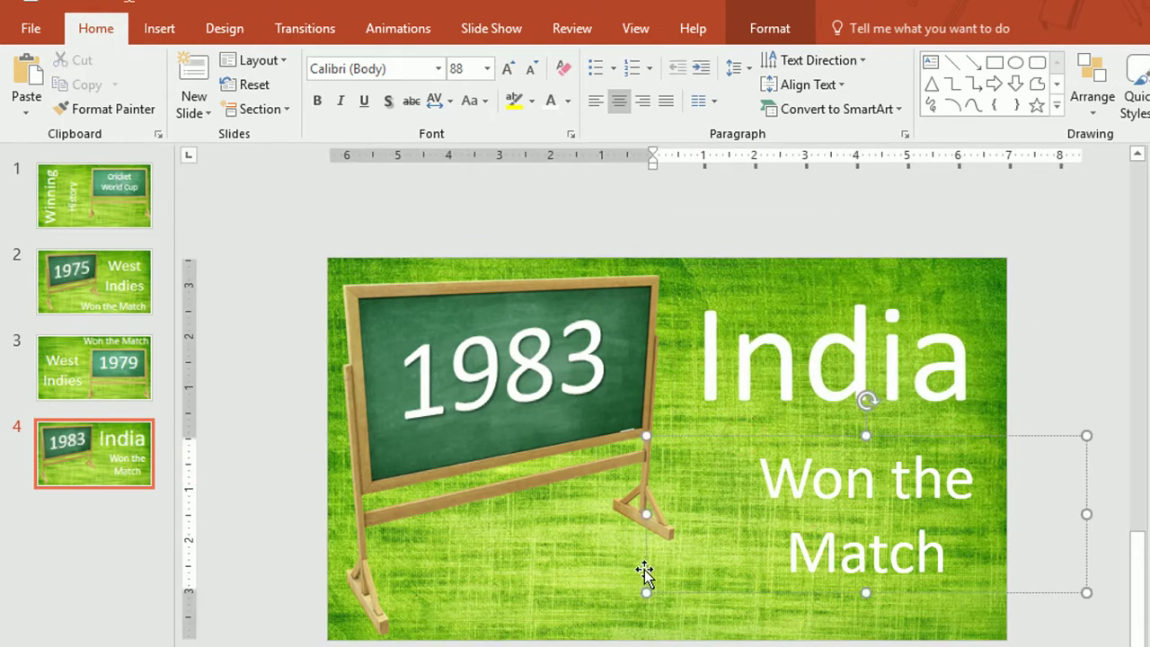
left_click_drag(645, 574, 613, 591)
left_click(887, 223)
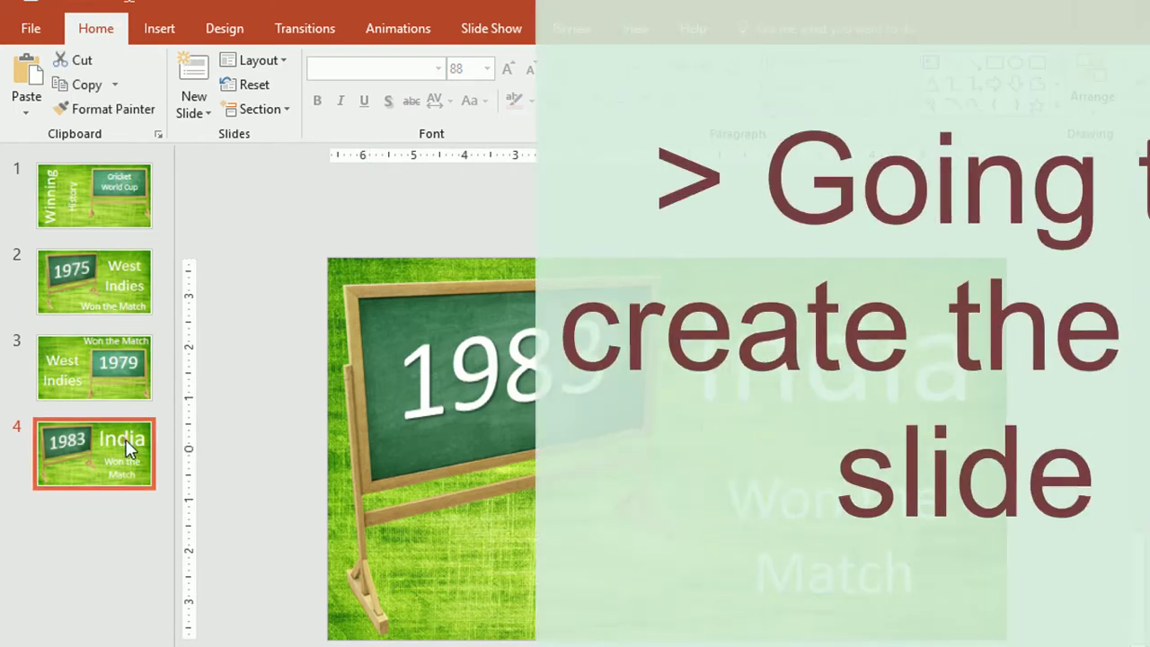
Step: Duplicate slide 4 as slide 5 and move India off the top of the slide
right_click(124, 434)
left_click(199, 186)
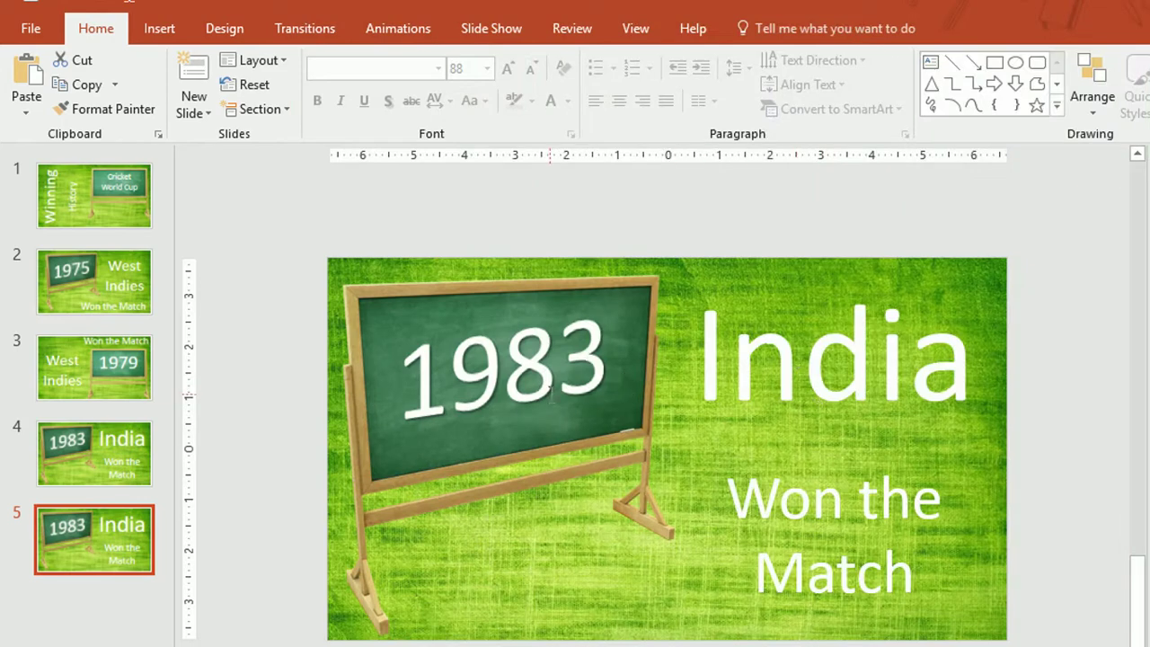
left_click(790, 384)
left_click_drag(690, 443, 893, 256)
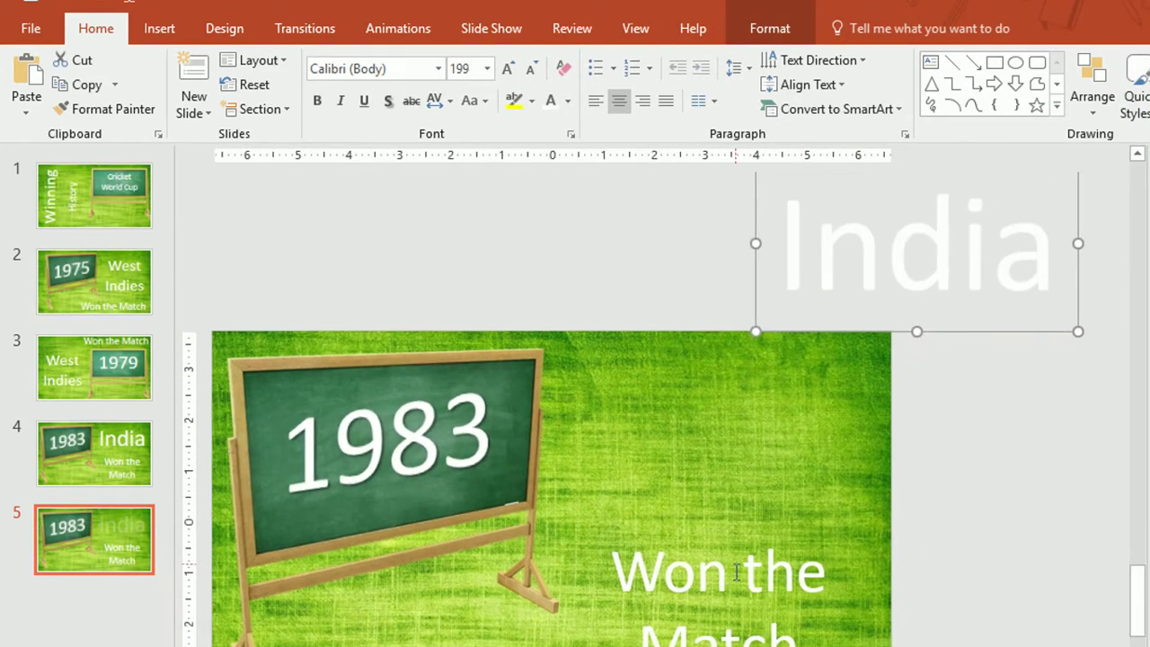
Step: Move the Won the Match text box off slide 5
left_click(730, 579)
key("ctrl+End")
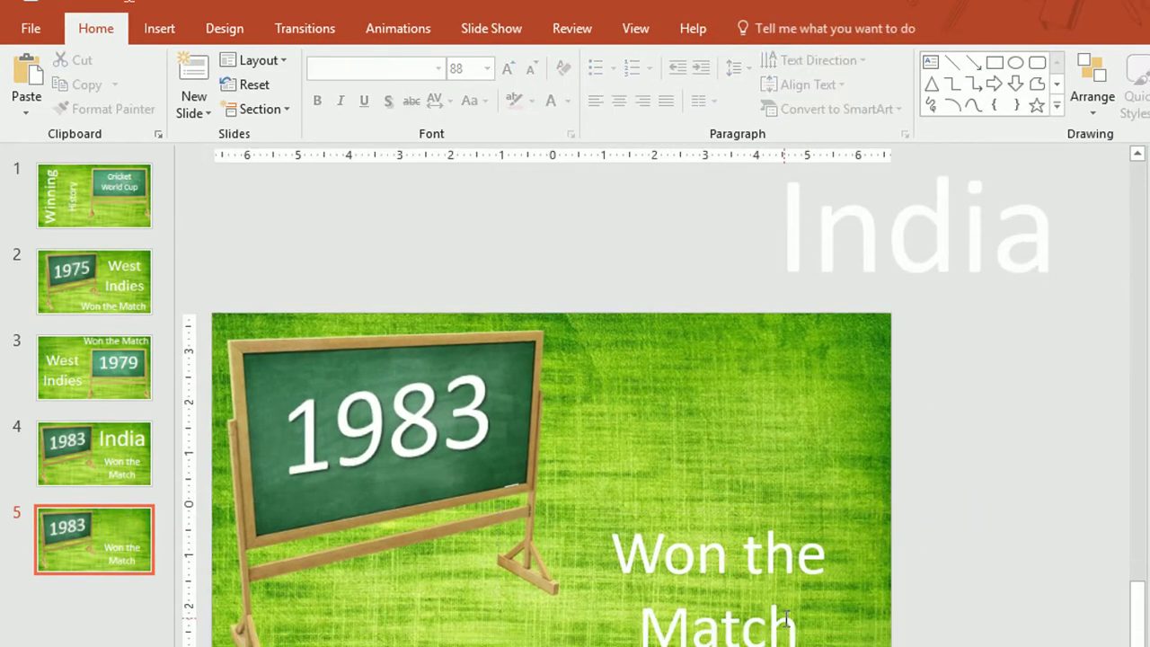
left_click(763, 515)
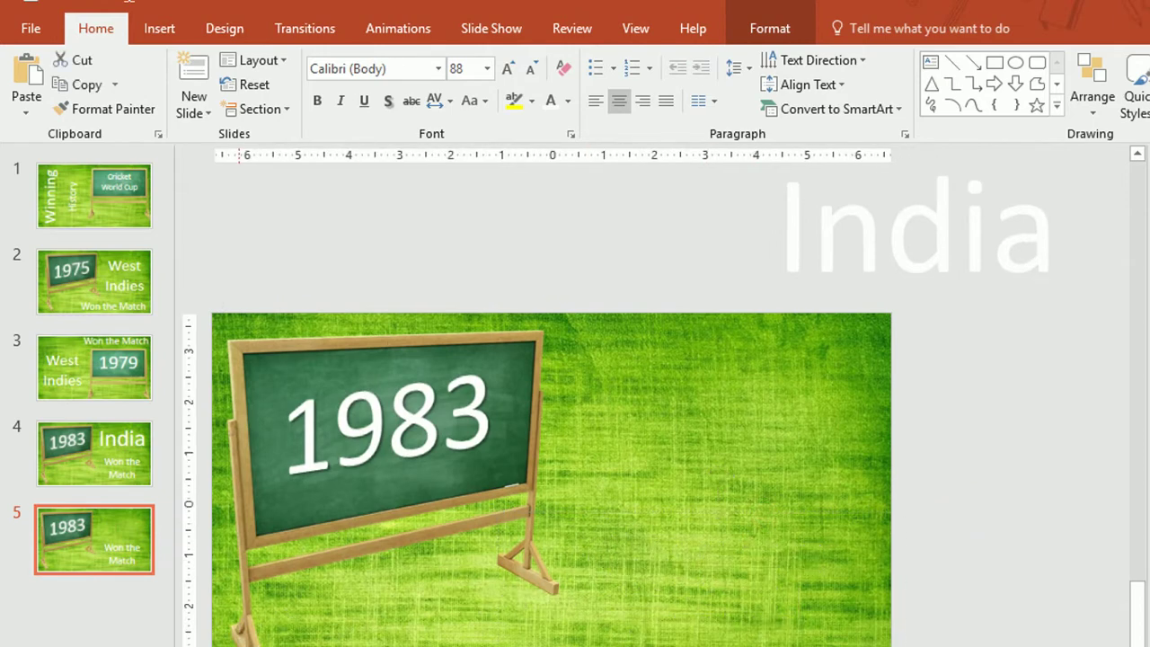
scroll(347, 633, "down", 5)
Step: Turn the chalkboard to face front, centre it and enlarge it to fill the slide
left_click(527, 470)
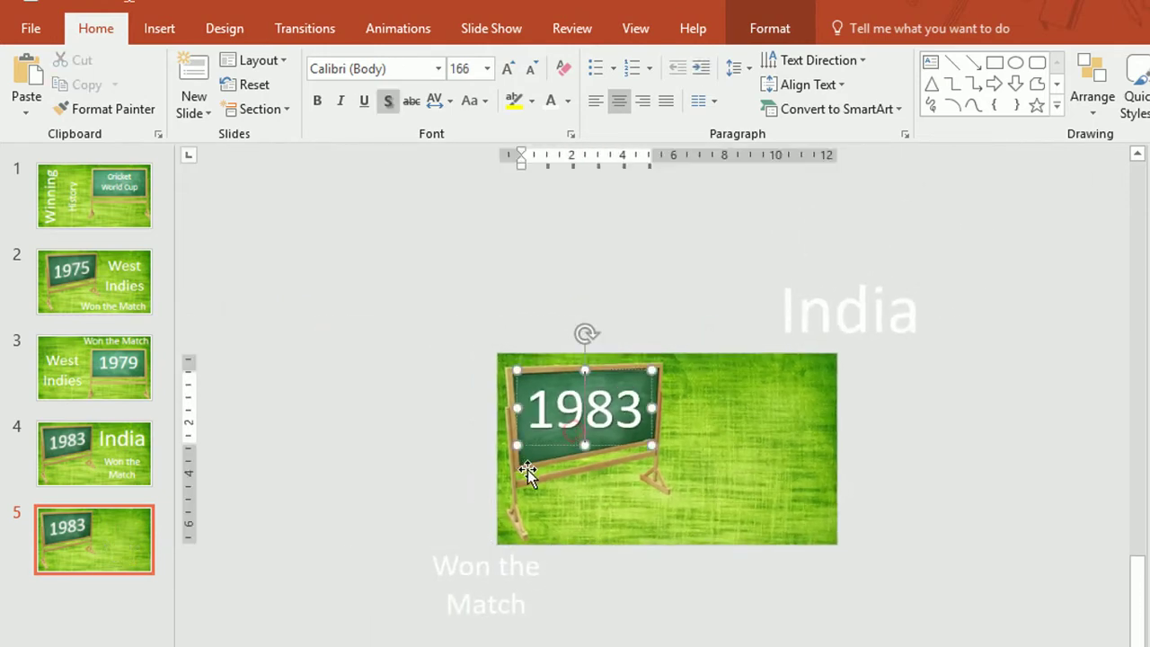
left_click(759, 29)
left_click(593, 105)
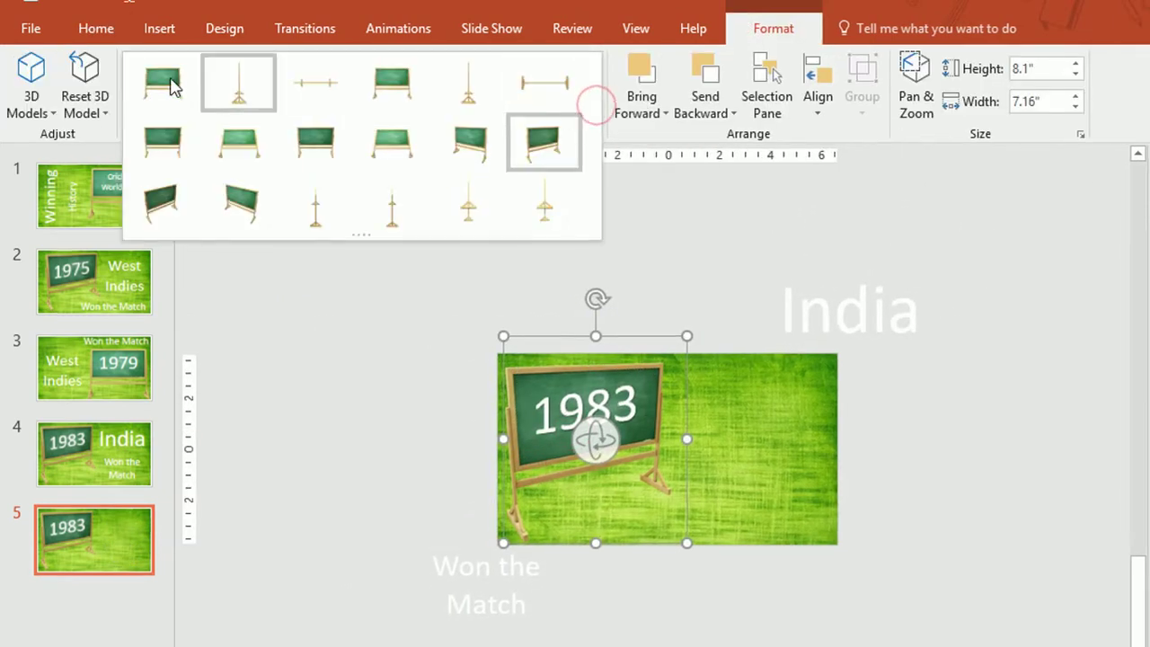
left_click(161, 78)
left_click_drag(644, 376, 656, 175)
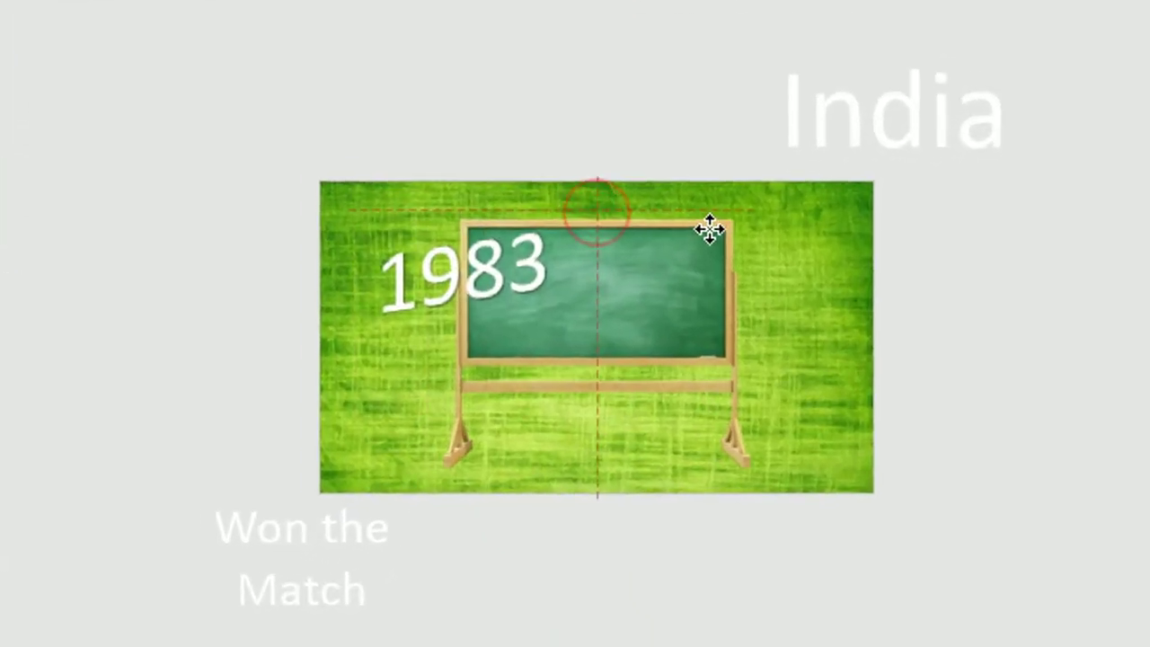
left_click_drag(696, 439, 777, 456)
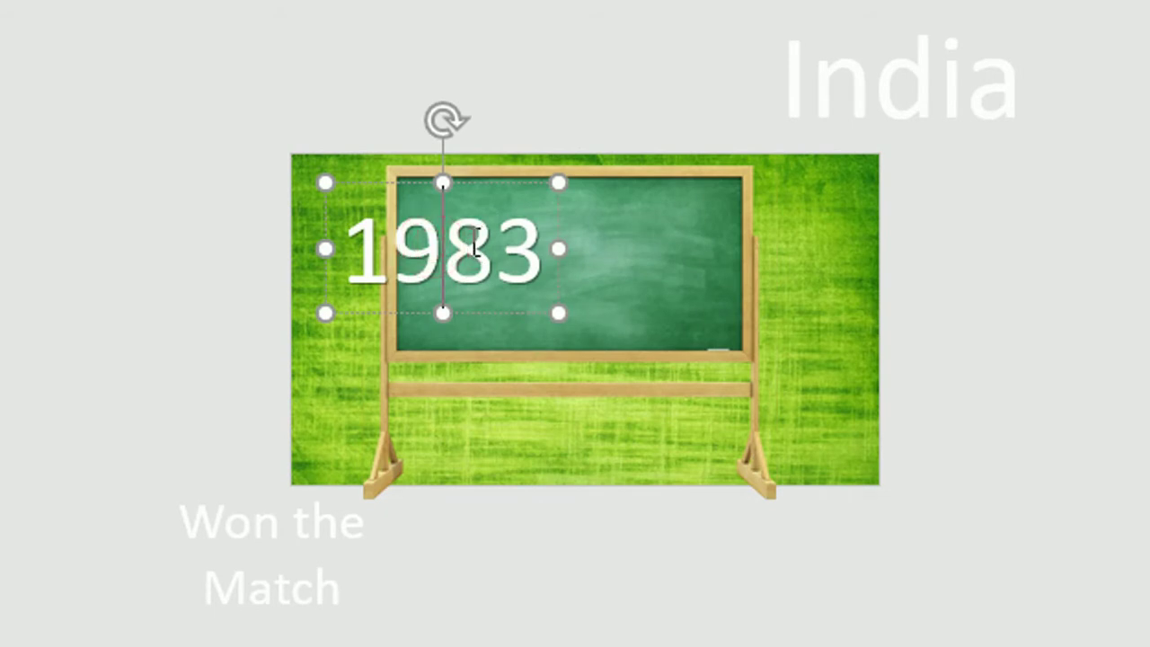
Step: Centre the flat 1983 text on the enlarged chalkboard
double_click(474, 252)
left_click(910, 33)
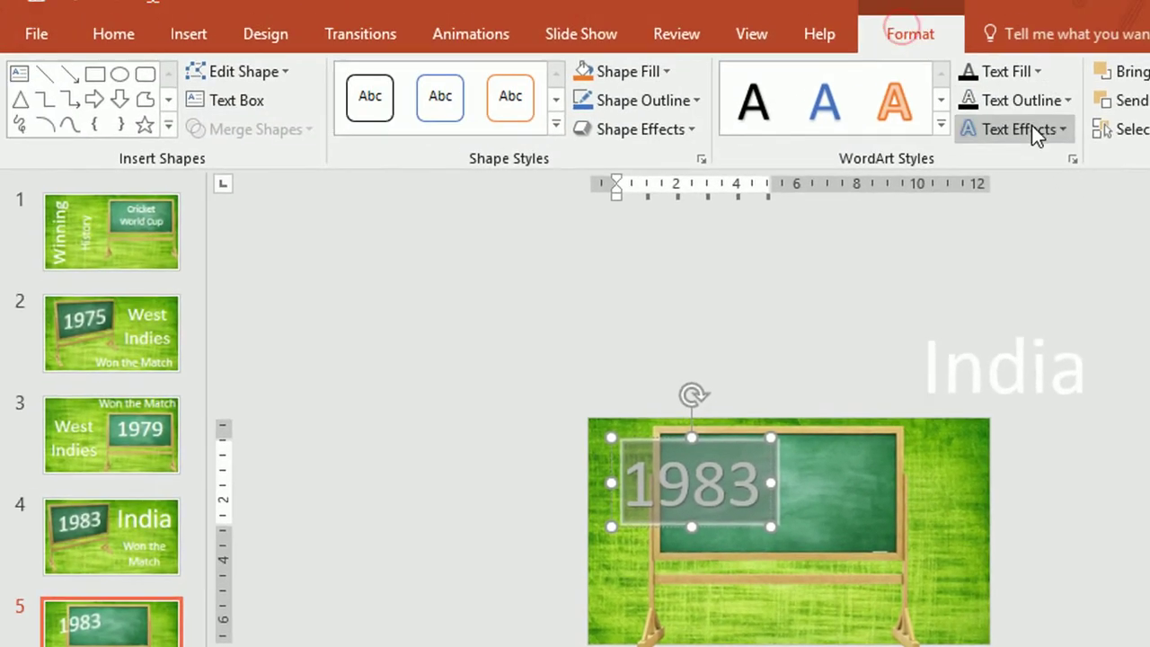
left_click(1038, 130)
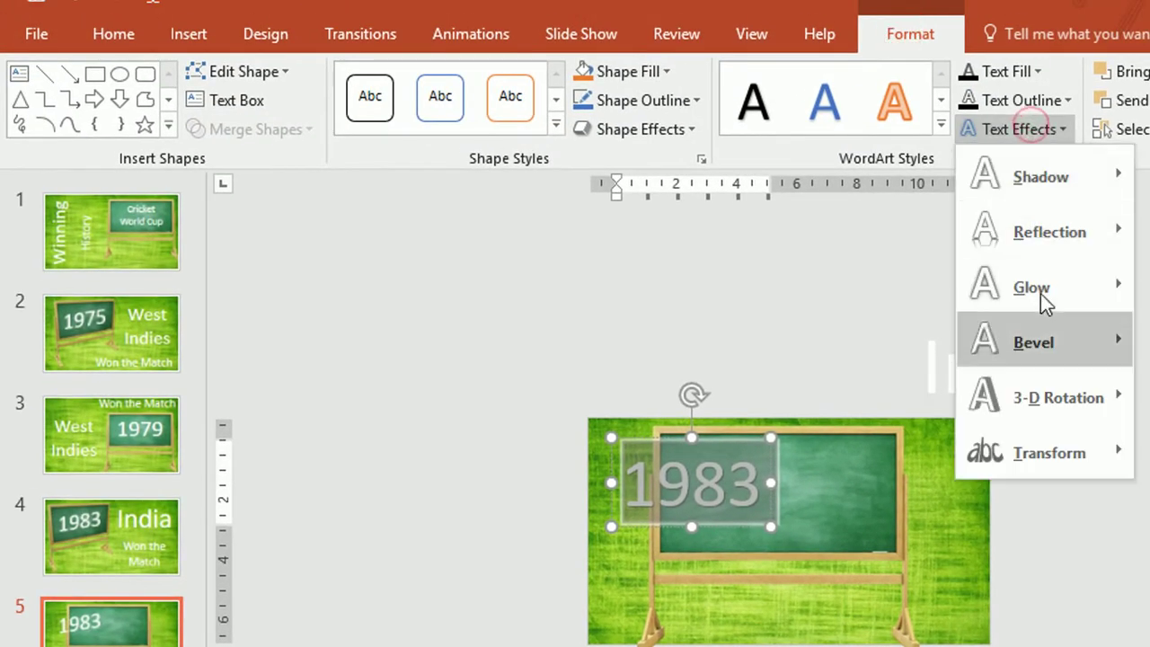
left_click(1141, 248)
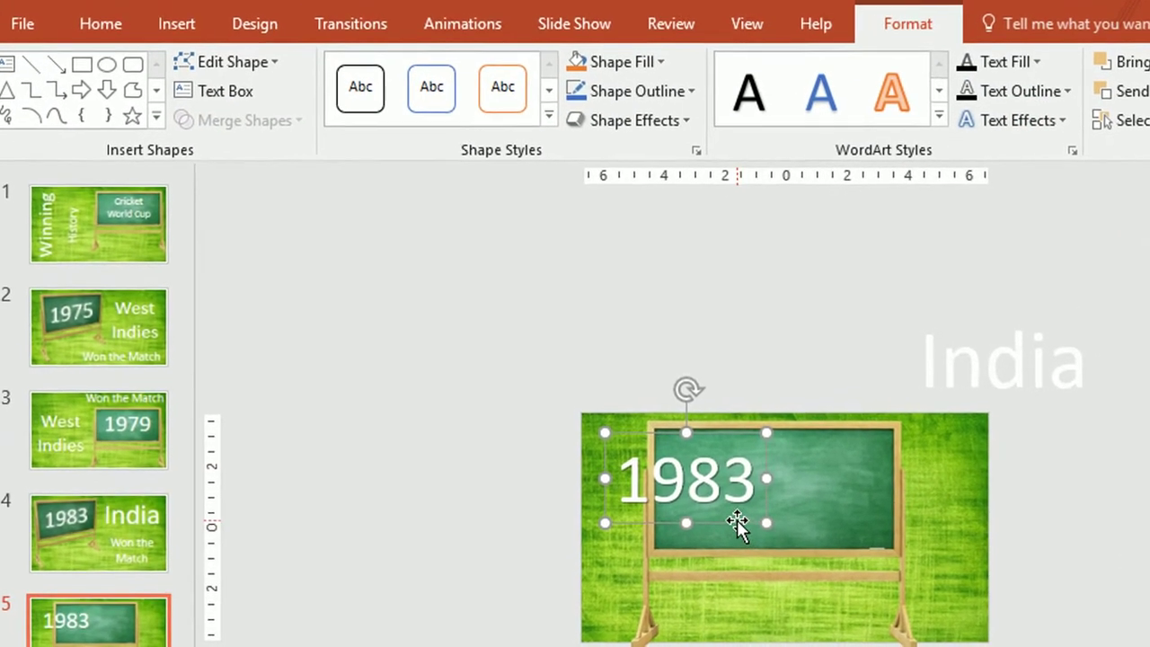
left_click_drag(765, 537, 824, 544)
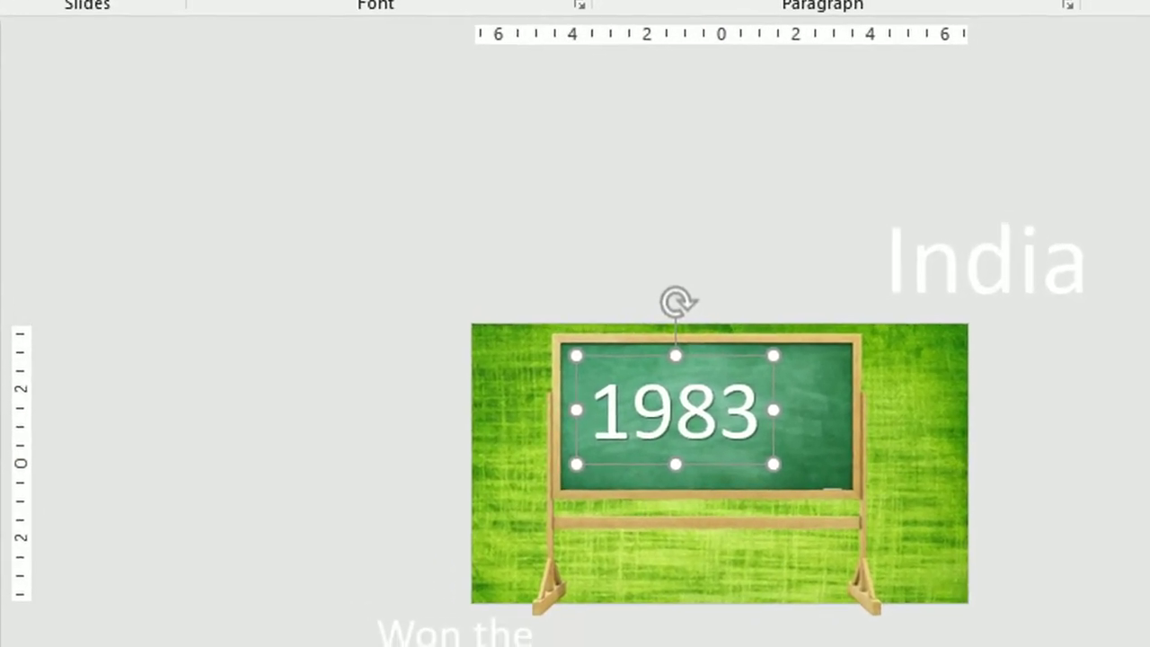
Step: Replace the 1983 text with 'Thank You' in a wider, resized text box
key("ctrl+shift+period")
left_click_drag(791, 525, 826, 524)
left_click_drag(726, 409, 773, 390)
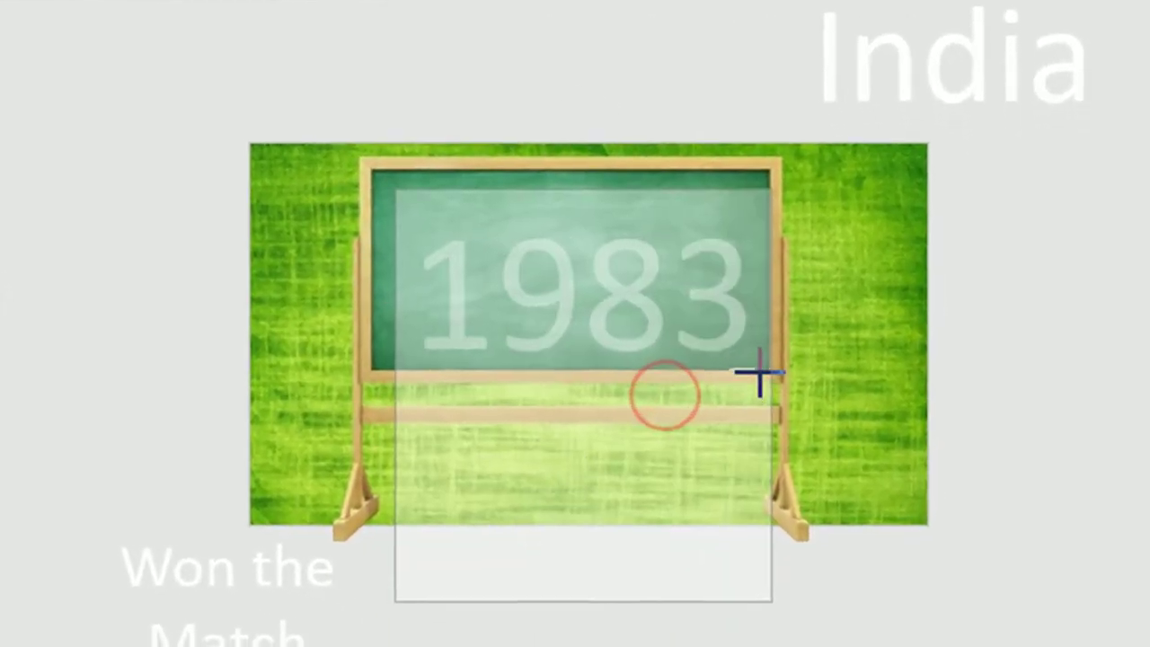
type("T")
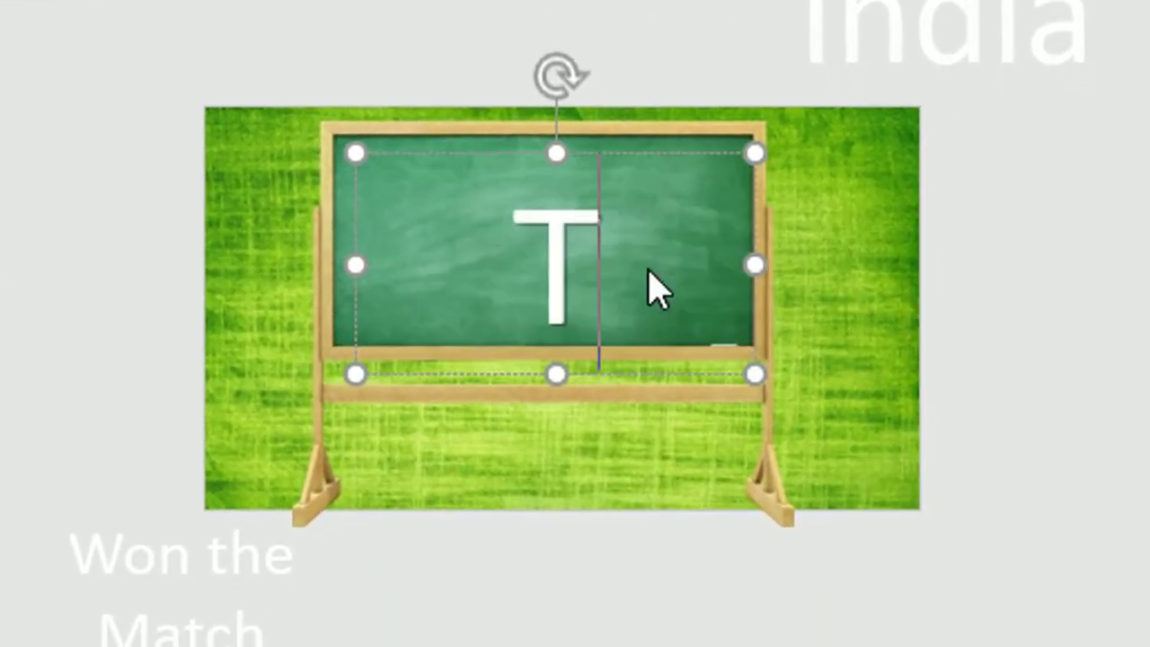
type("hank You")
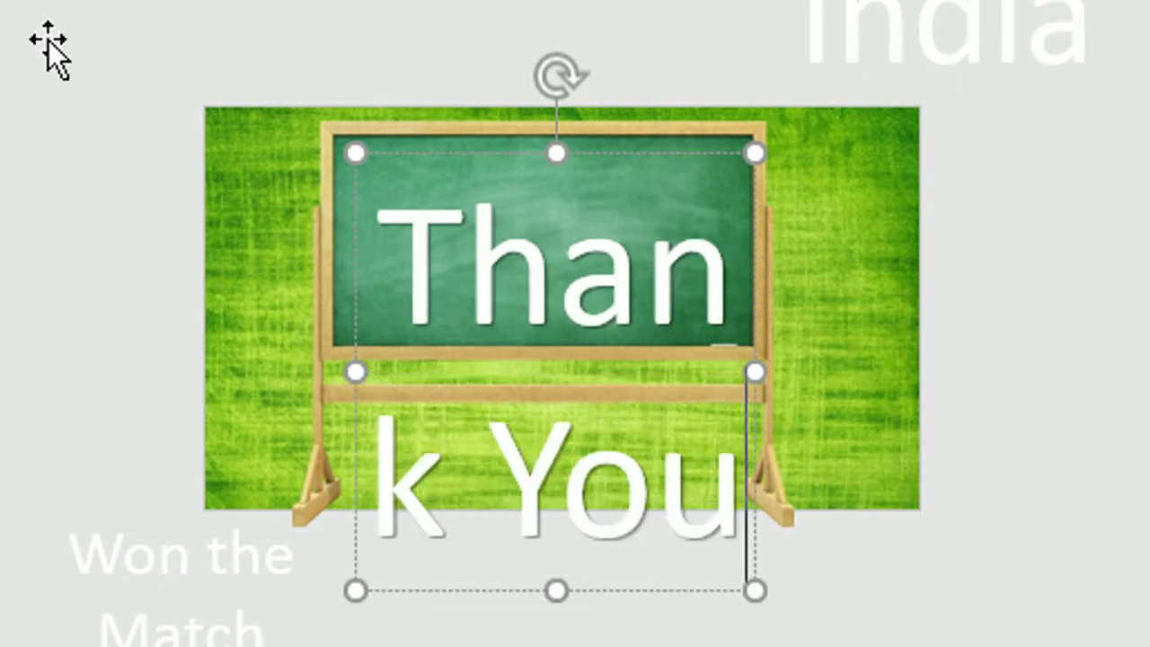
key("ctrl+shift+comma")
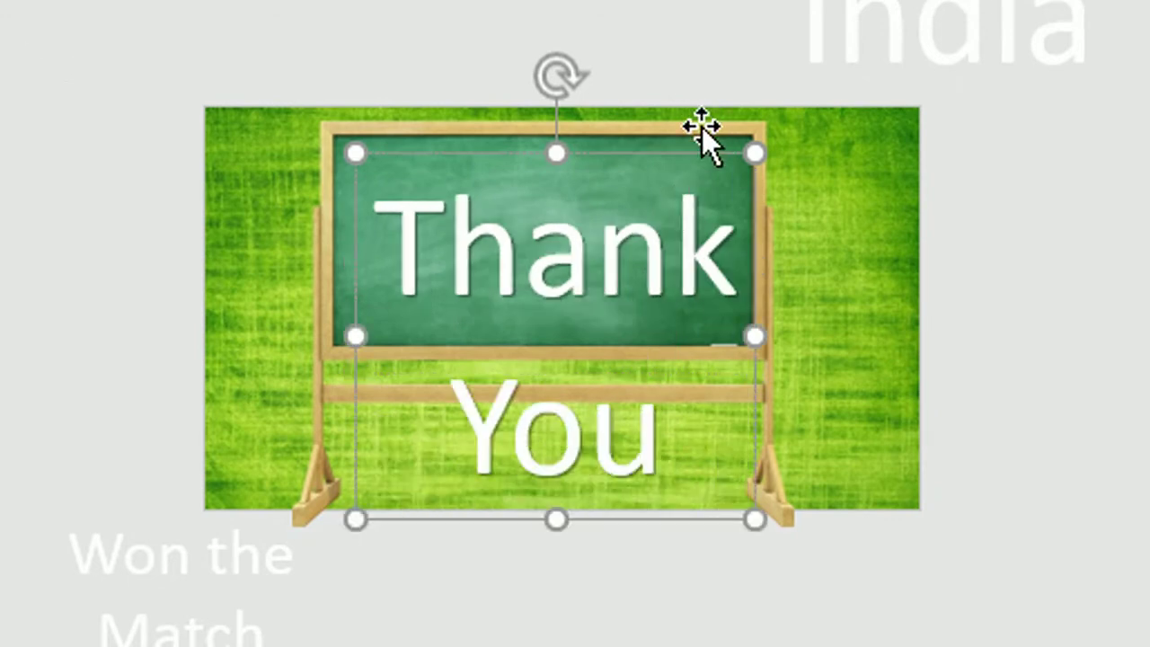
Step: Enlarge the chalkboard model and centre it on slide 5
left_click(701, 122)
left_click_drag(799, 514, 903, 621)
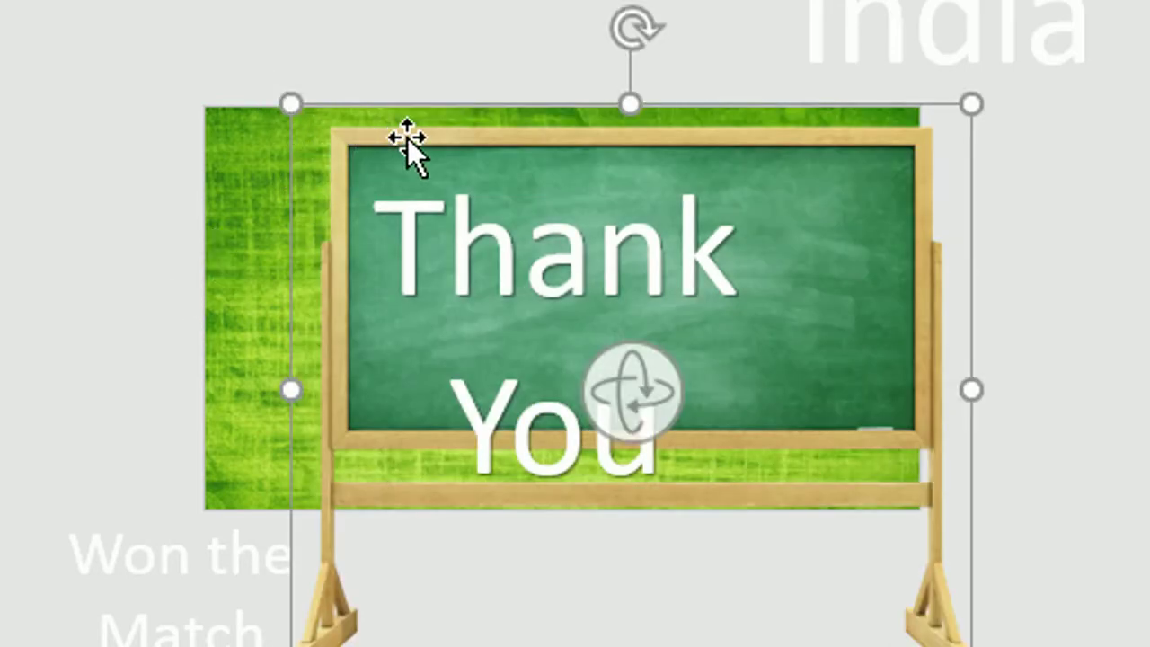
left_click_drag(408, 141, 339, 136)
Step: Widen and shrink 'Thank You' so it fits one line, centred on the board
left_click(575, 292)
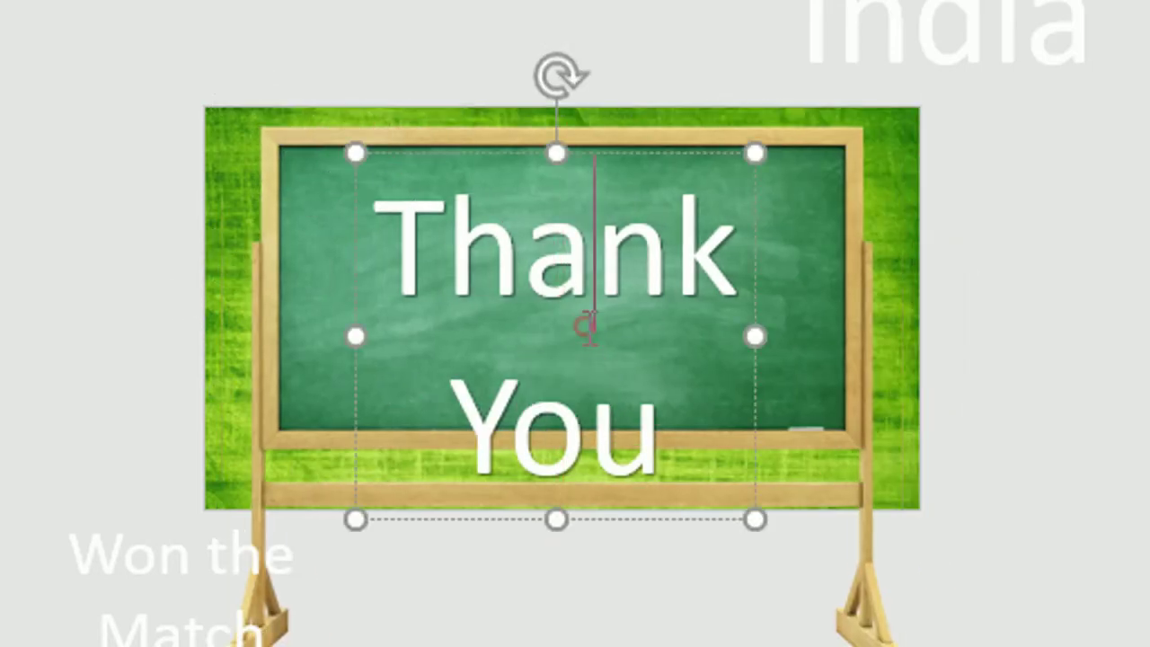
left_click_drag(754, 339, 848, 336)
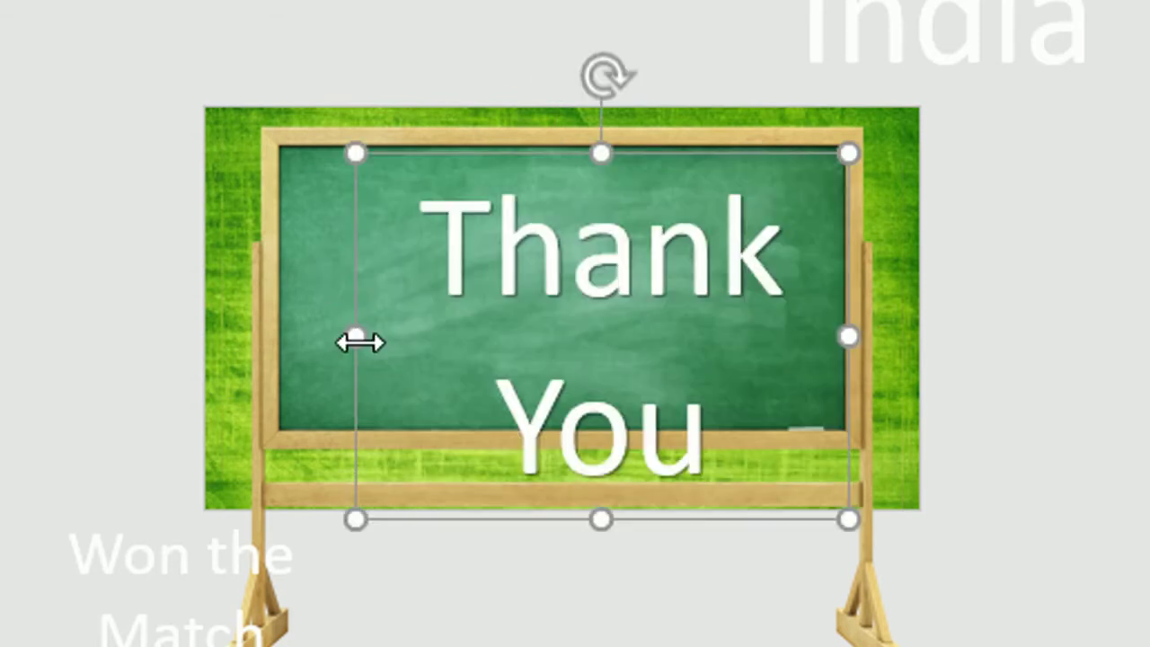
left_click_drag(355, 336, 261, 336)
left_click_drag(432, 517, 438, 470)
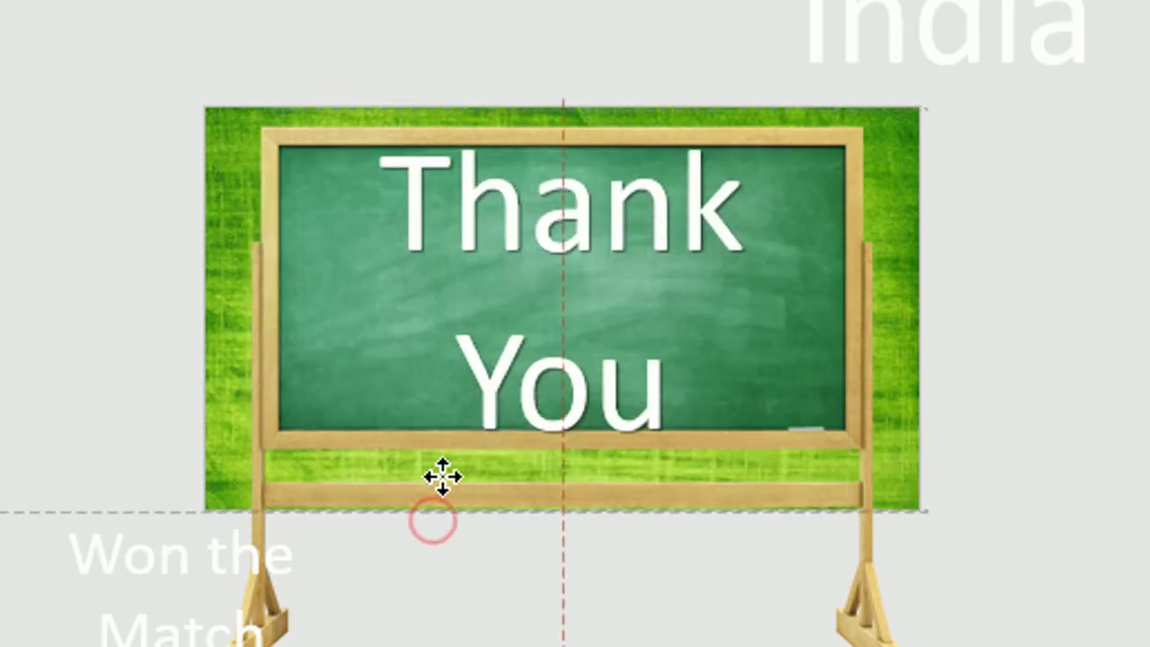
key("ctrl+bracketleft")
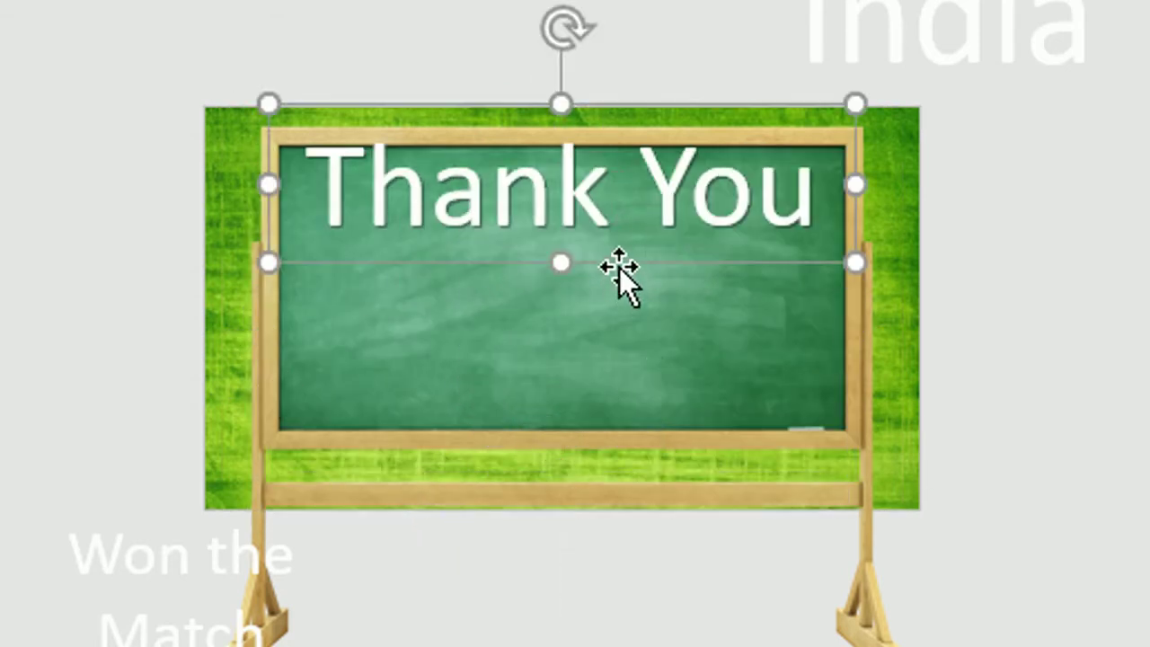
mouse_move(619, 269)
left_mouse_down()
mouse_move(623, 367)
mouse_move(624, 341)
left_mouse_up()
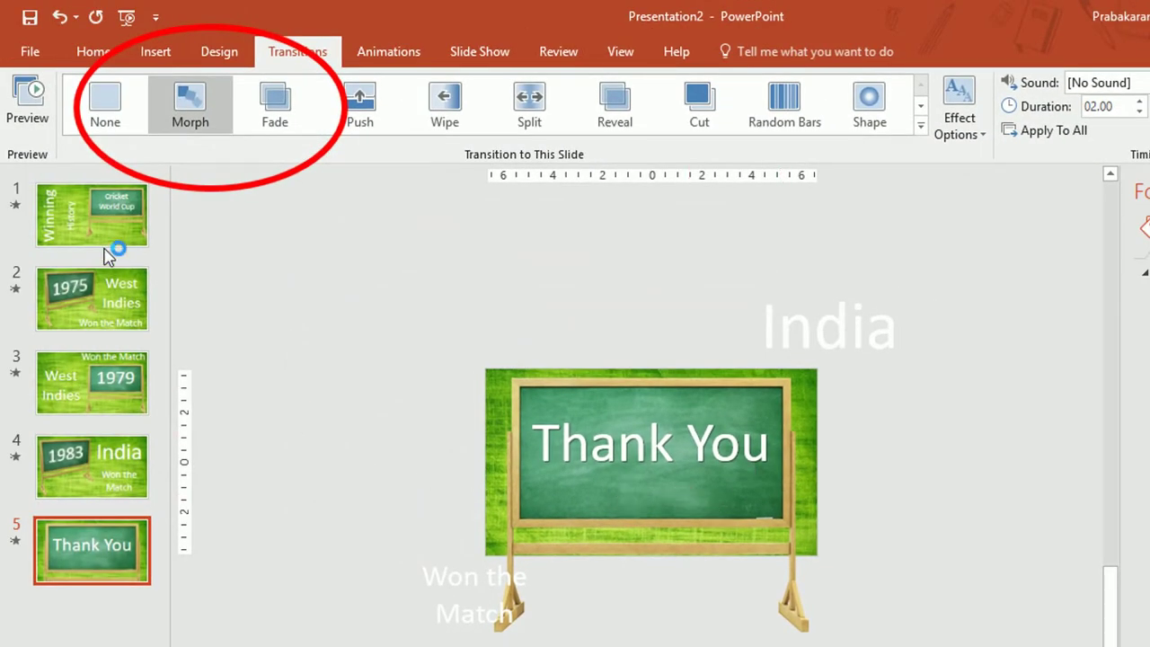
Step: Apply a Morph transition with the Characters effect option to slides 1 through 5
left_click(103, 238)
left_click(92, 564, "shift")
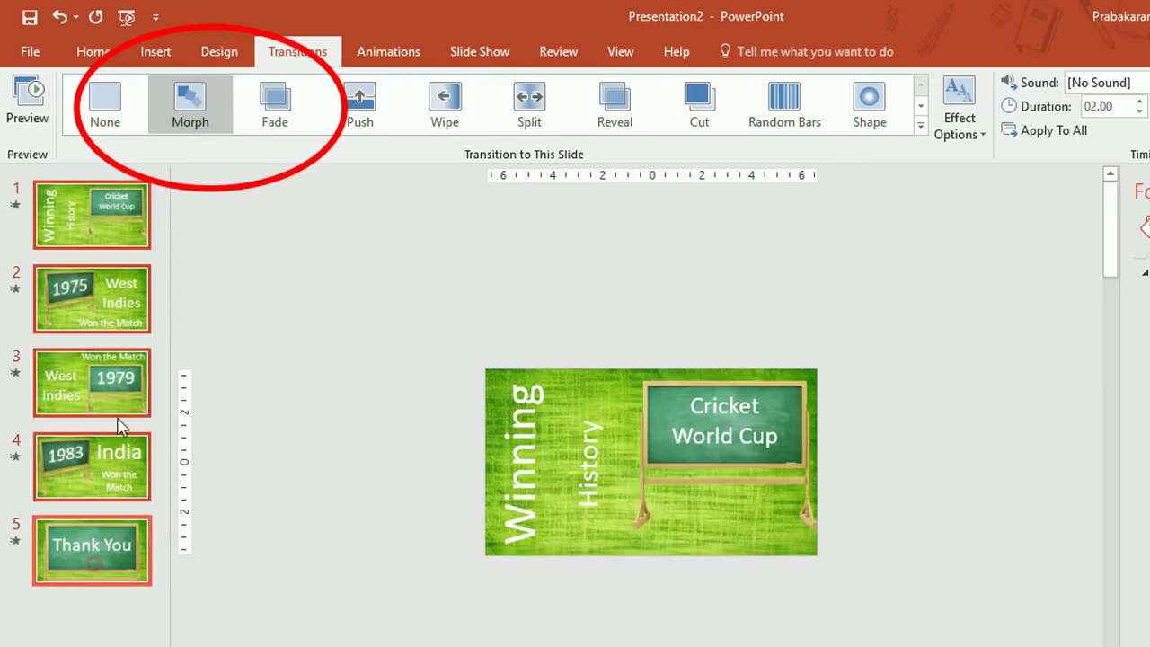
left_click(190, 133)
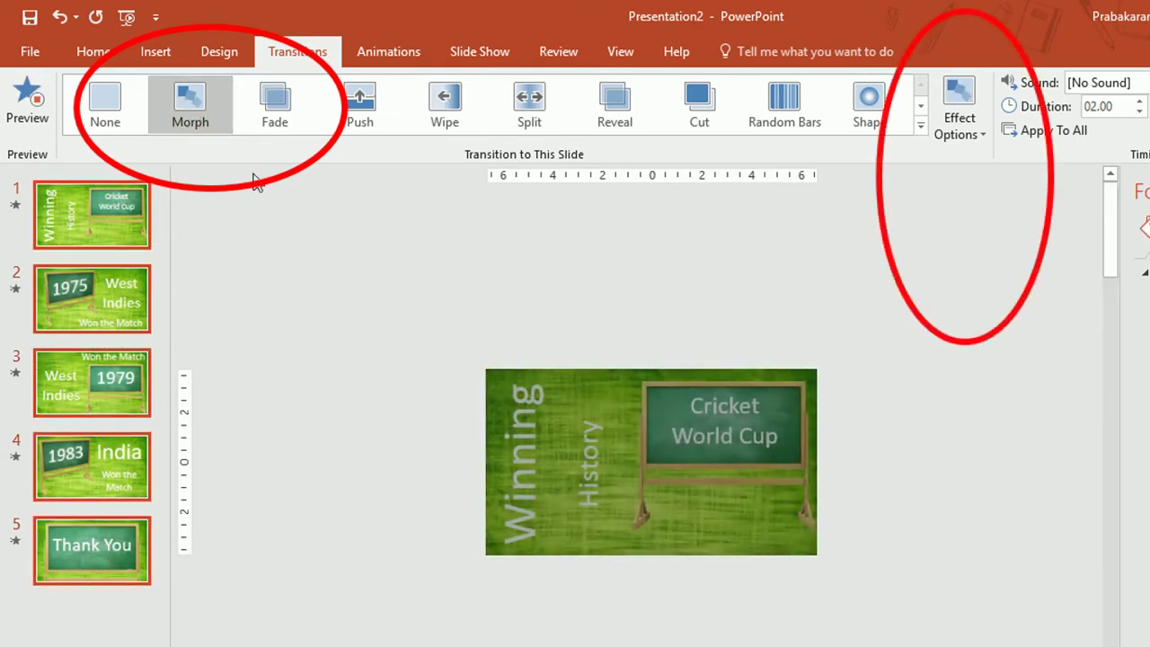
left_click(961, 125)
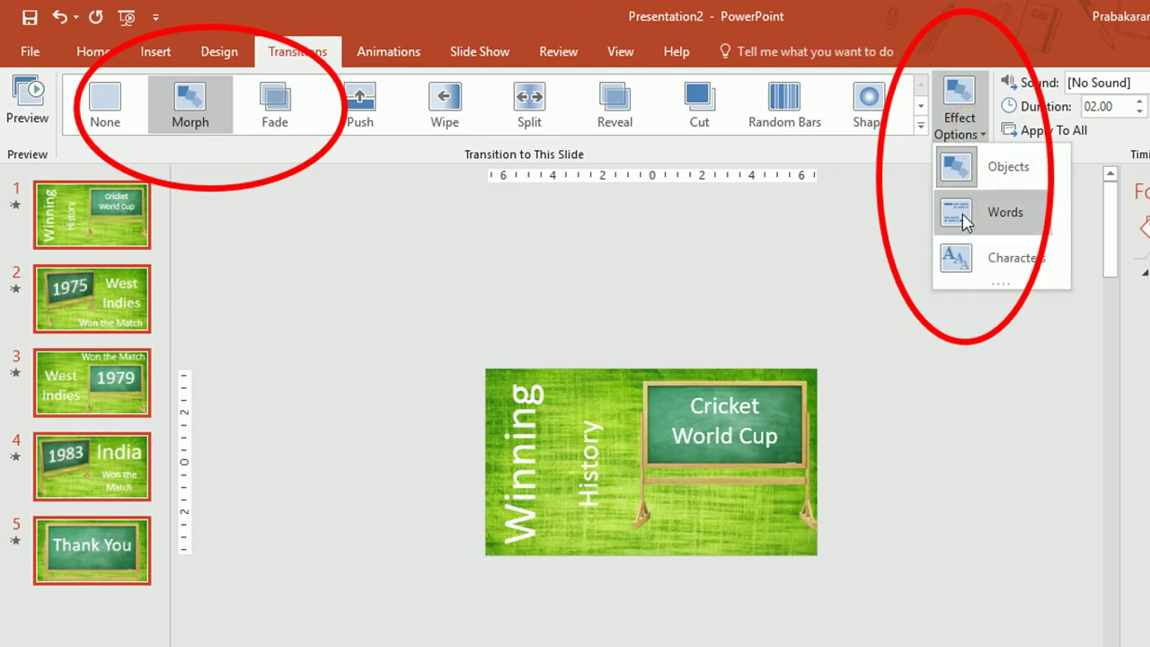
left_click(969, 259)
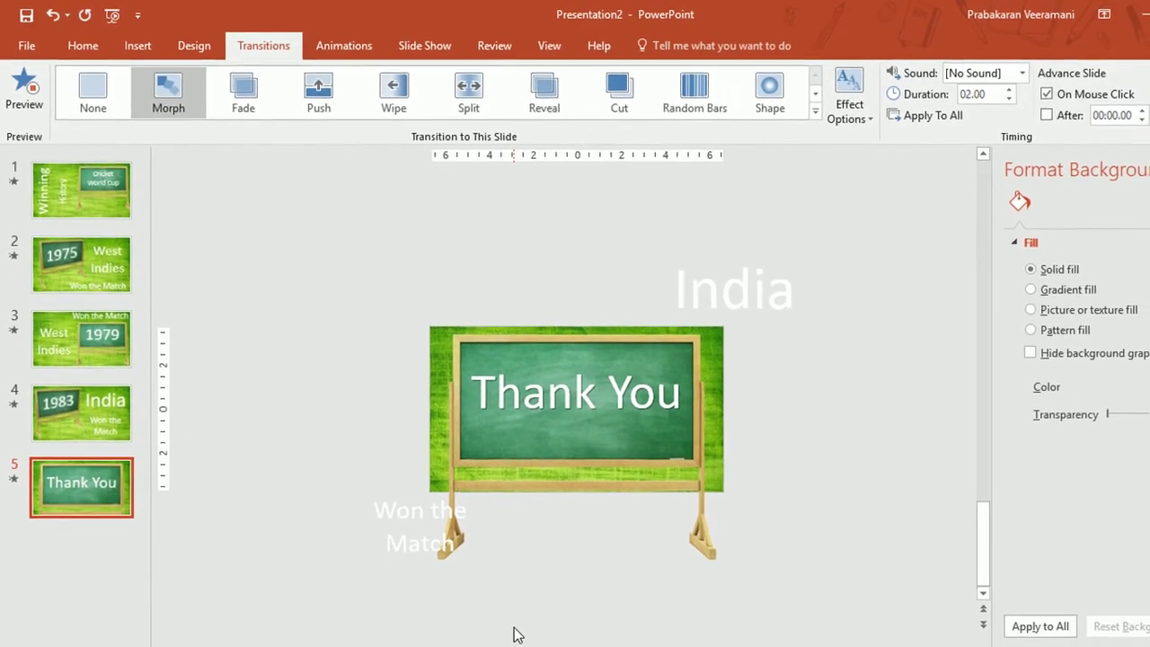
Step: Run the slide show from the title slide through 1975, 1979, 1983 to Thank You
key("F5")
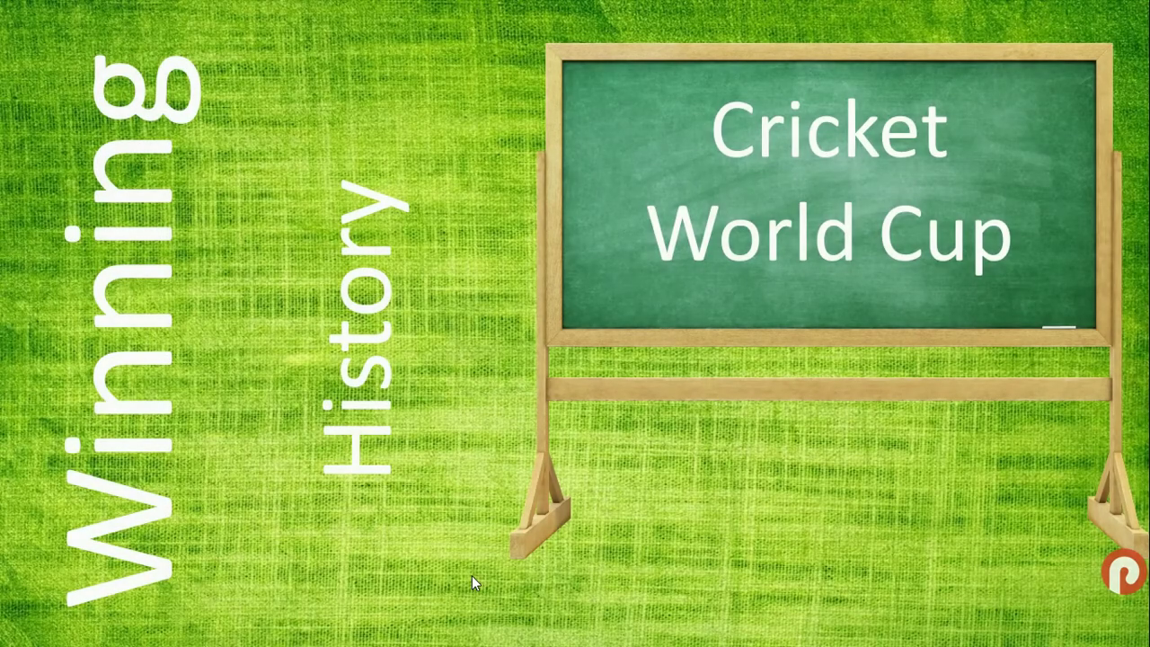
left_click(471, 575)
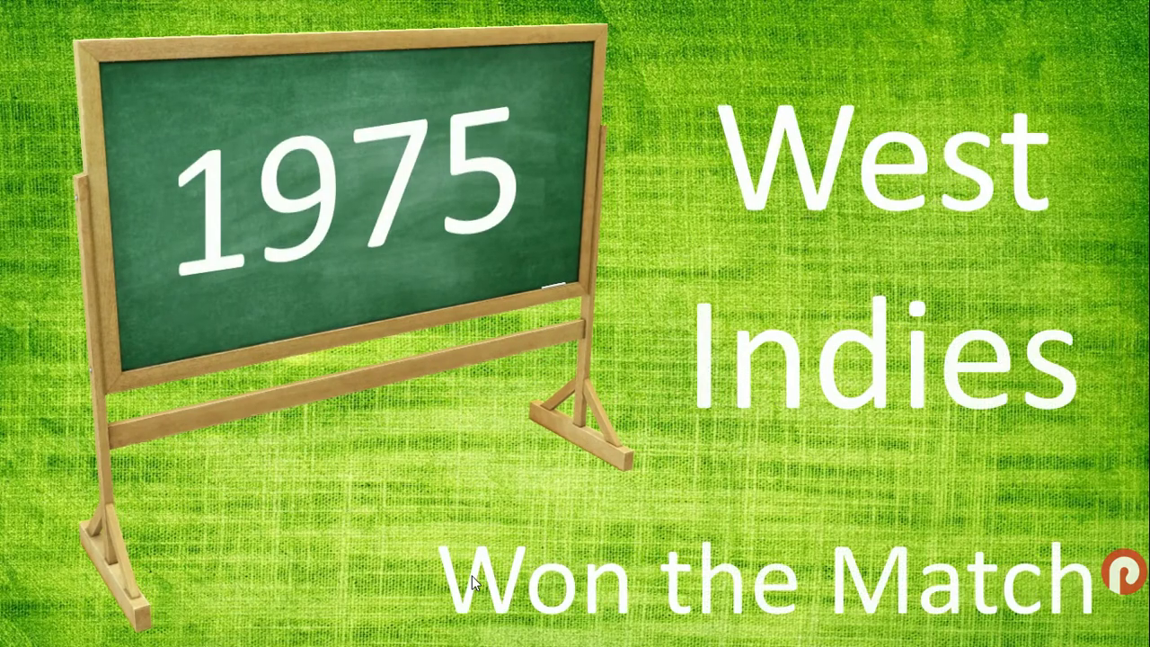
left_click(471, 575)
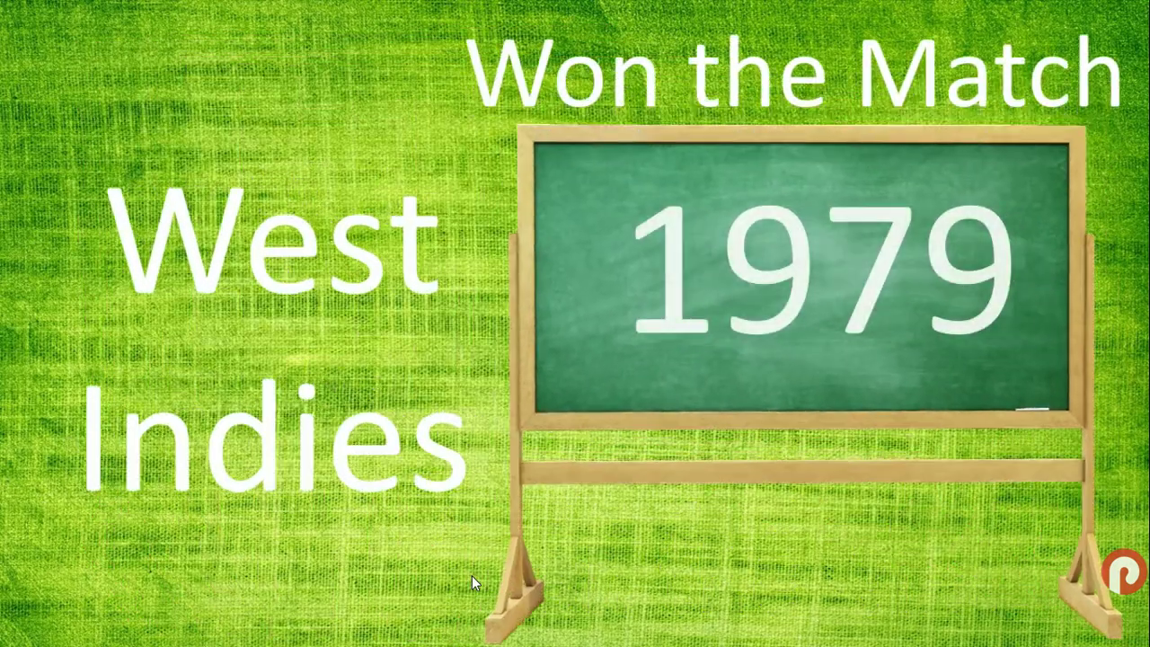
left_click(472, 575)
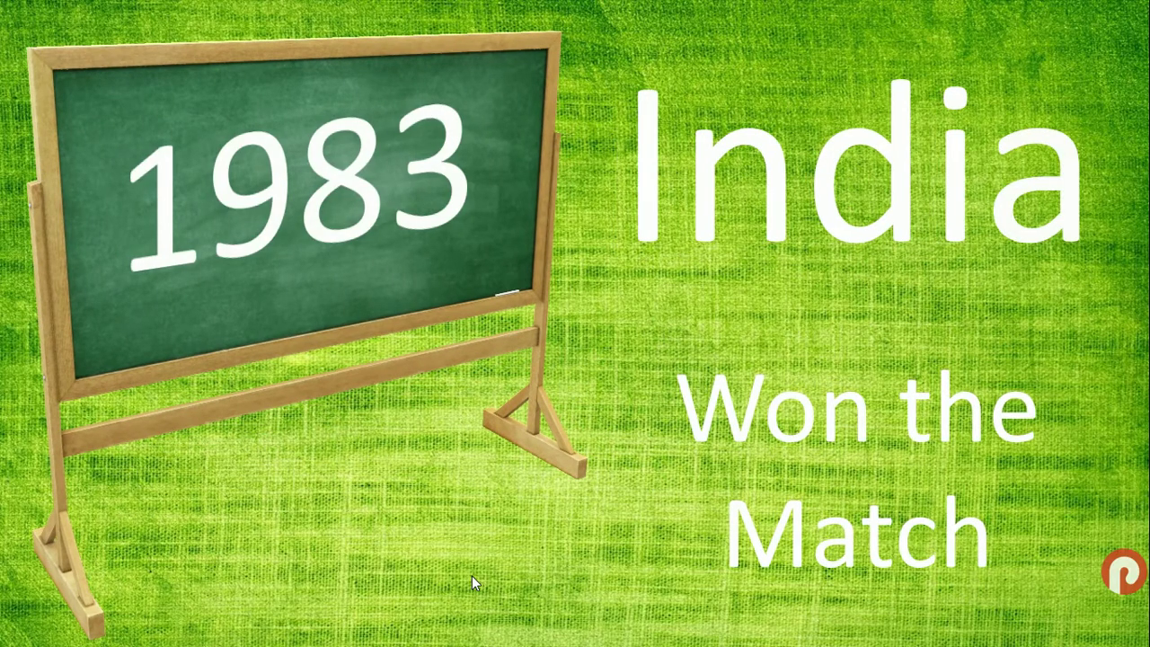
left_click(471, 574)
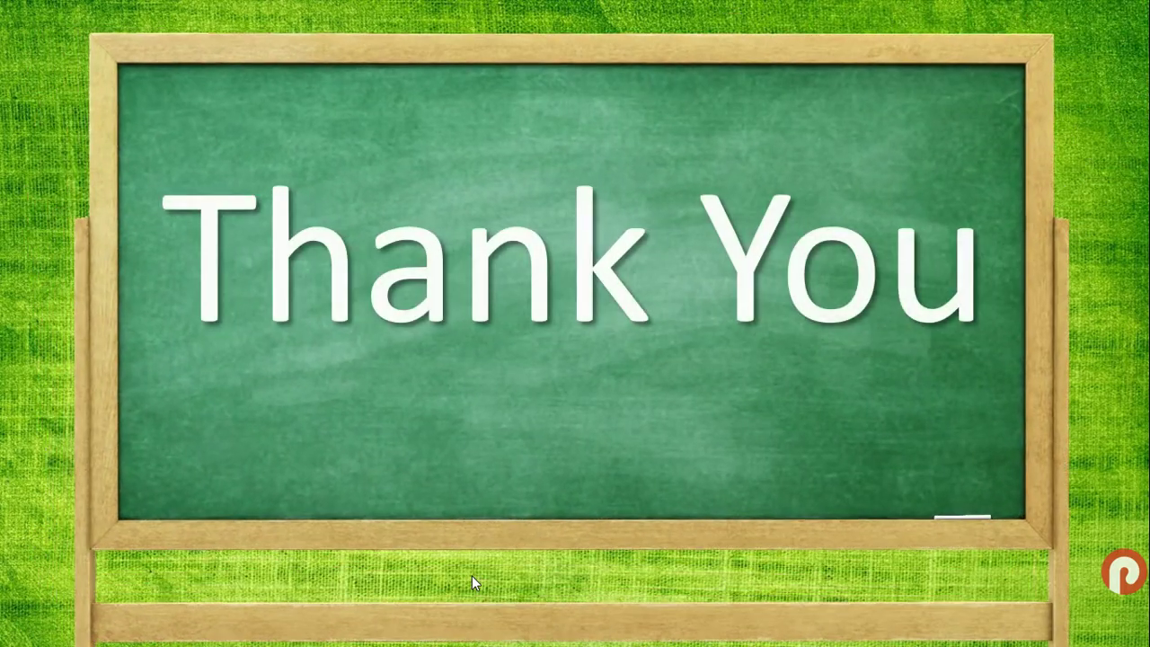